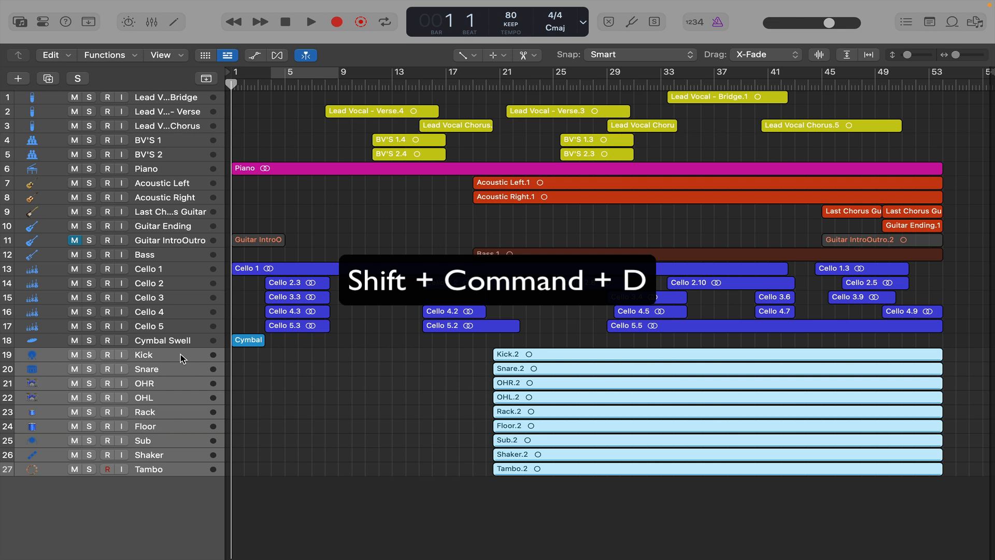
Group the selected Kick through Tambo tracks into a summing stack named Drums and collapse it
key(shift+super+d)
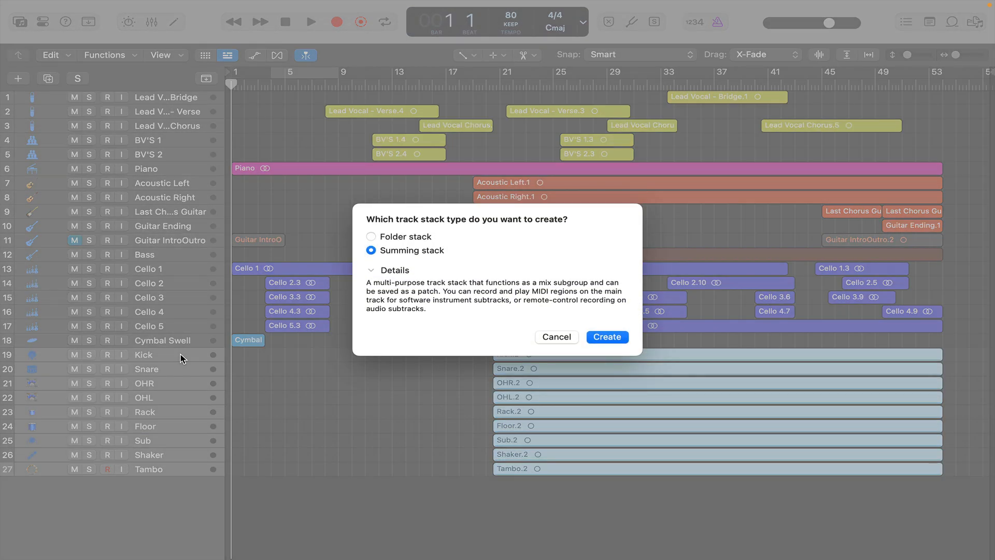
key(Return)
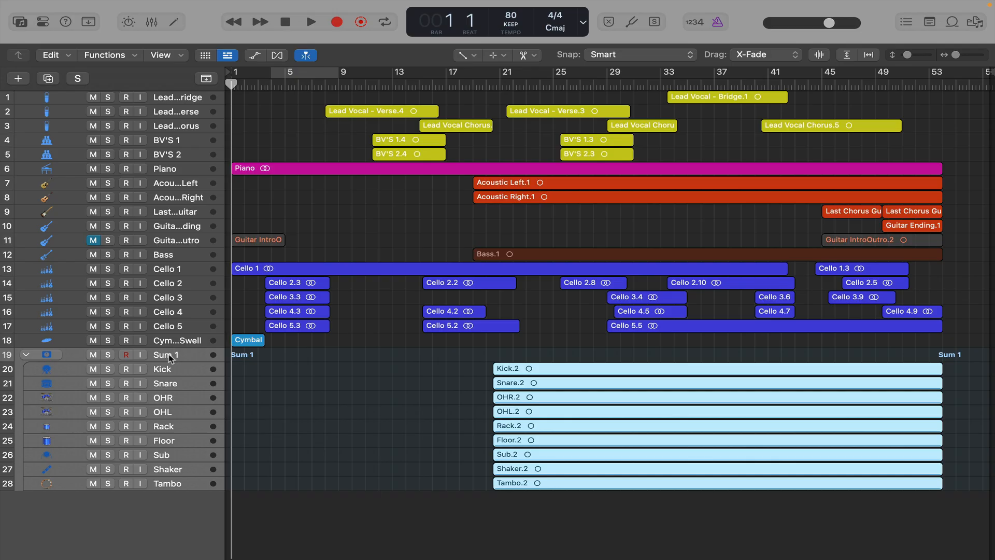
double_click(169, 356)
text(Drums)
key(Return)
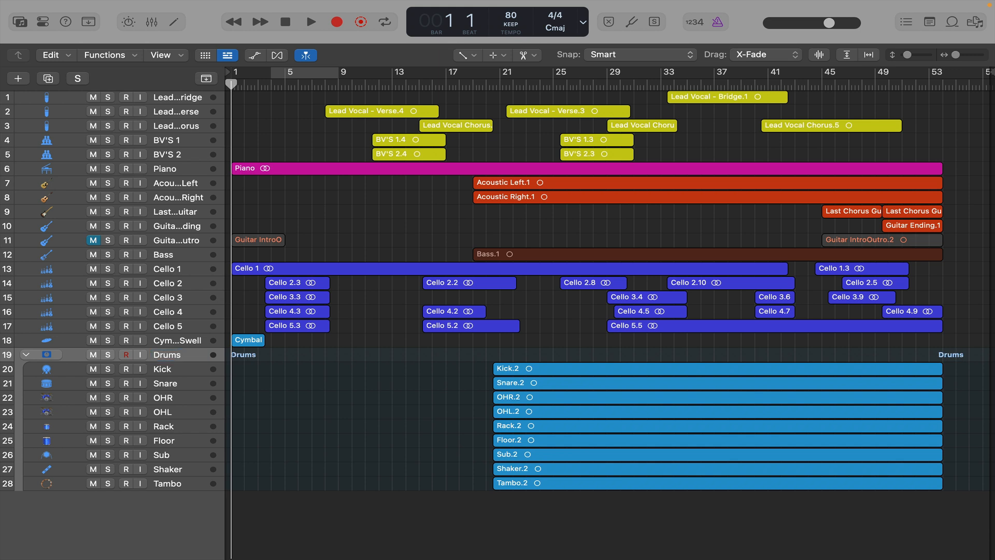
click(26, 355)
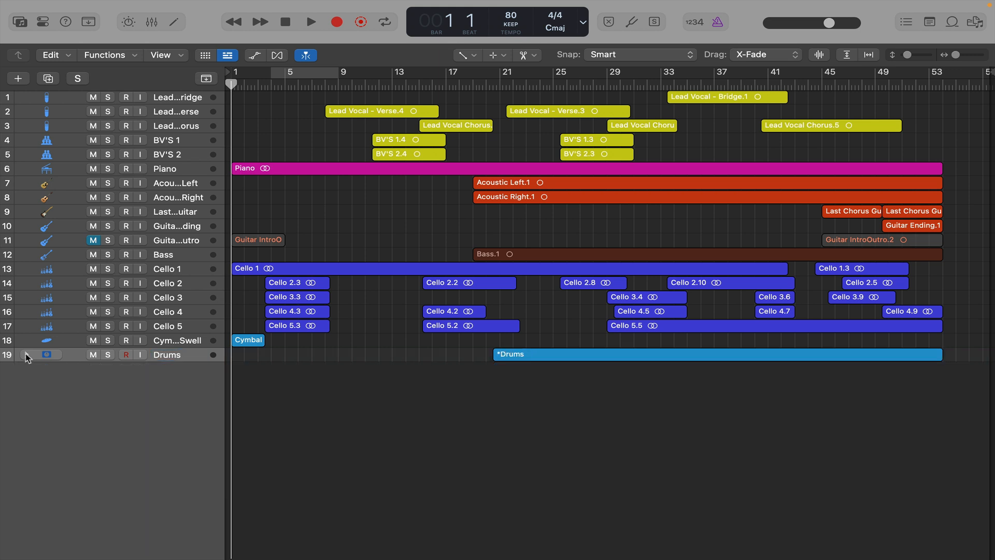
click(26, 355)
click(26, 355)
Group the Cello 1 through Cello 5 tracks into a summing stack named Cello
click(168, 327)
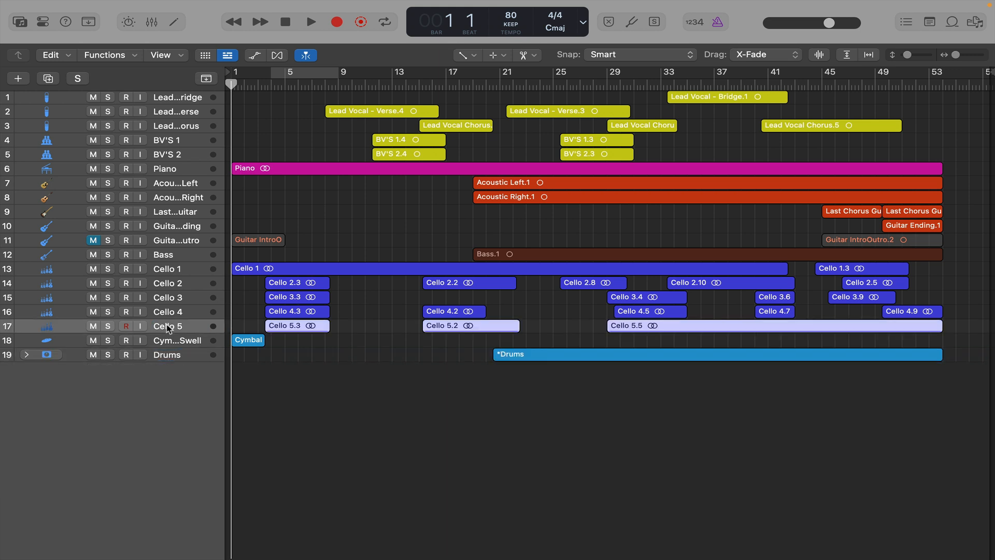
shift+click(179, 268)
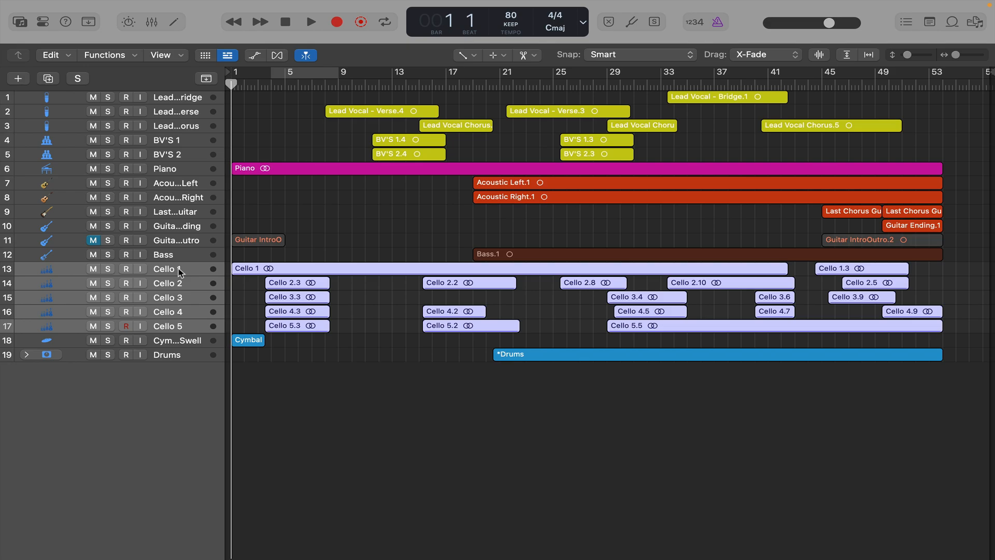
key(super+shift+d)
key(Return)
text(Cello)
key(Return)
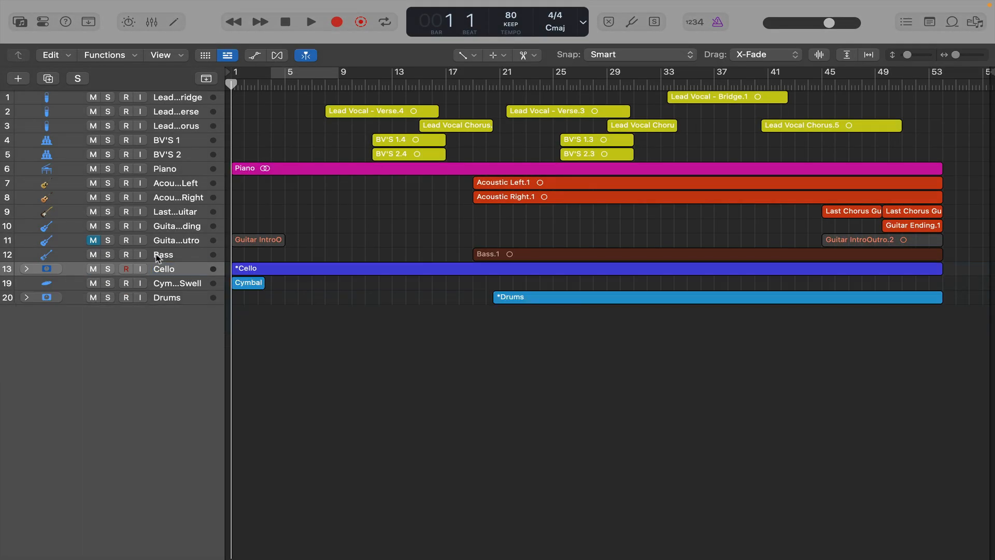
click(171, 257)
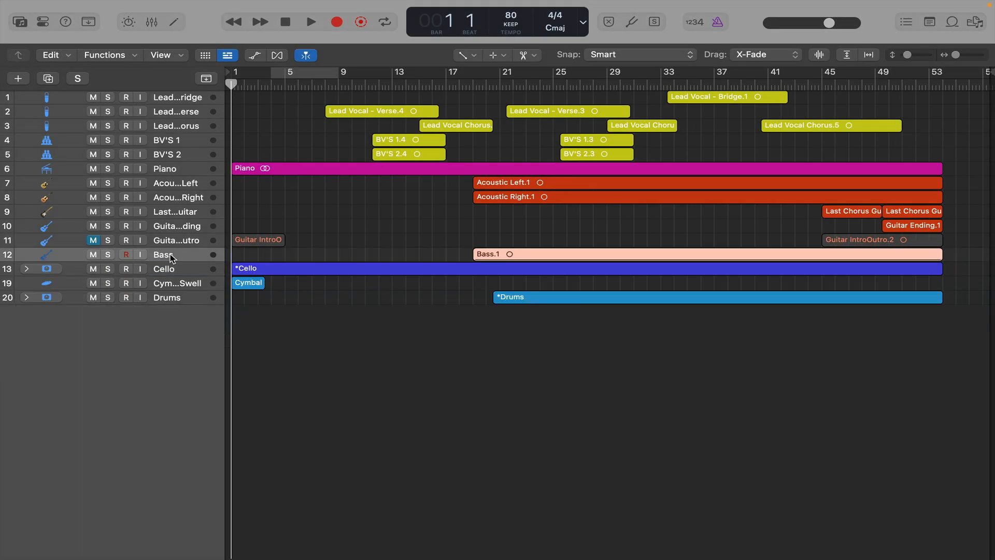
click(174, 241)
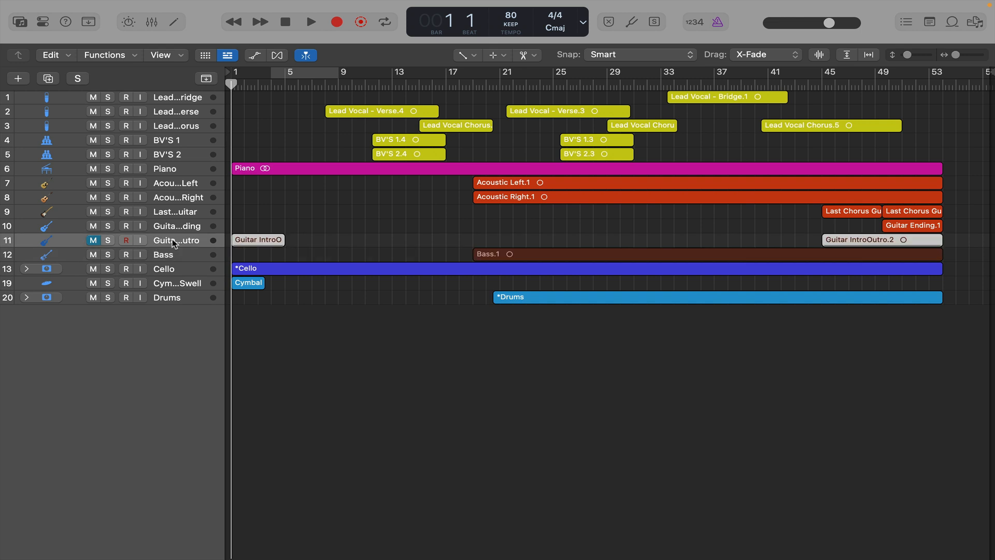
shift+click(182, 186)
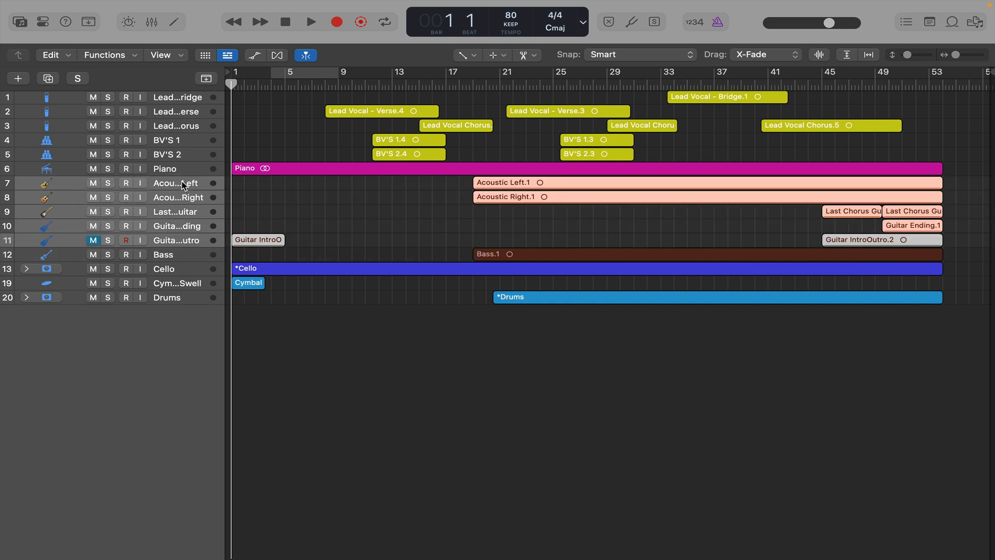
click(259, 204)
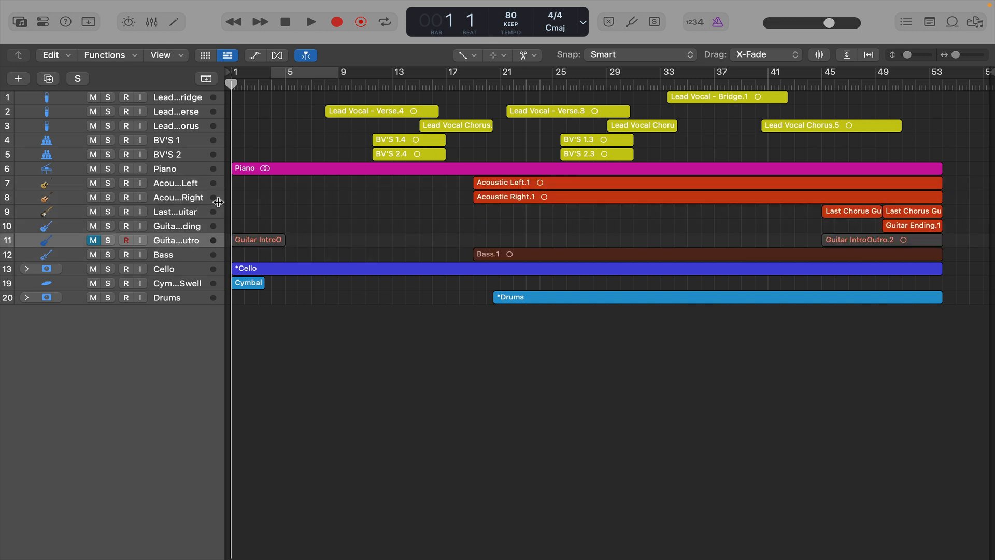
Group Acoustic Left and Acoustic Right into a summing stack named Acoustic, and the remaining guitar tracks into one named Electric
click(186, 201)
shift+click(185, 187)
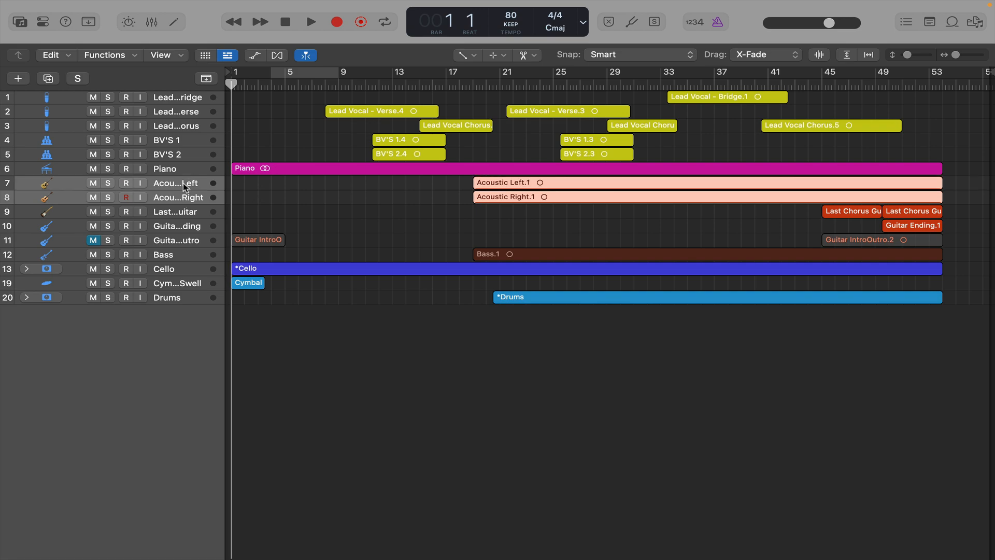
key(super+shift+d)
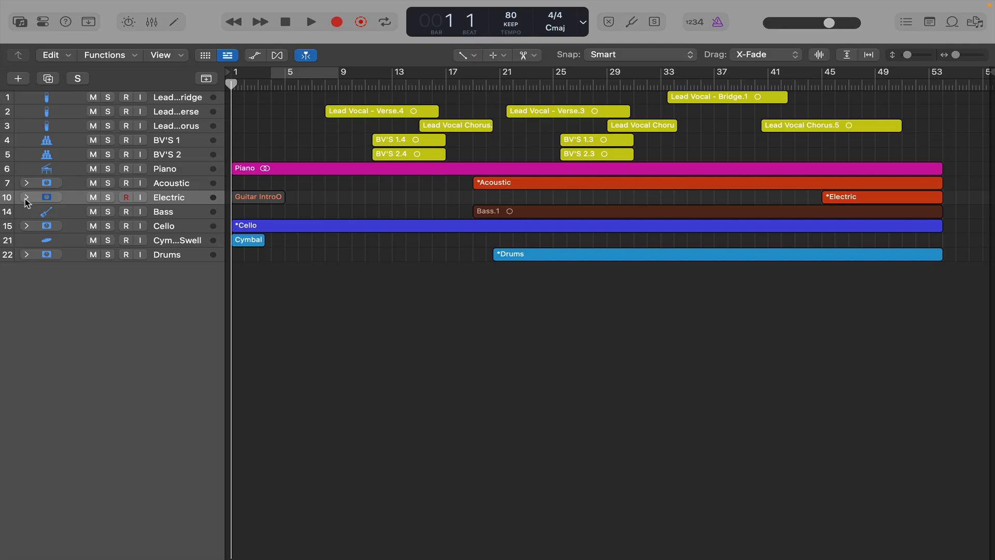
Examine the Drums stack's channel strip and its Kick and Snare subtracks in the mixer
click(176, 257)
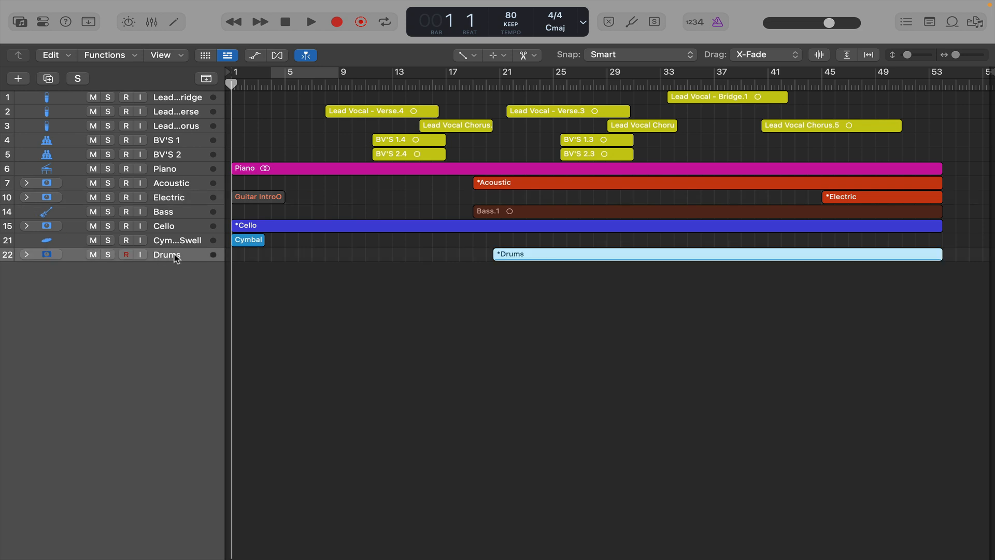
key(x)
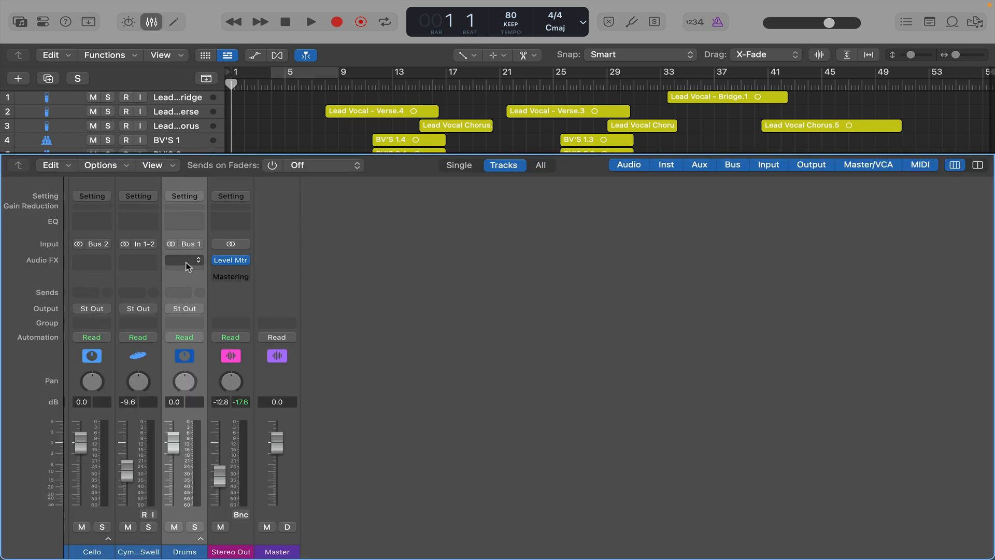
click(200, 539)
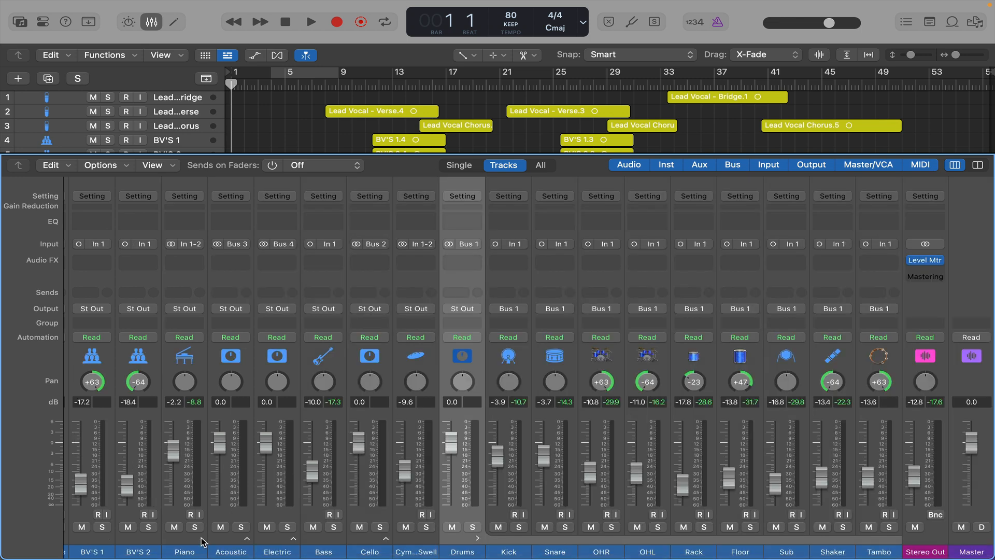
click(508, 417)
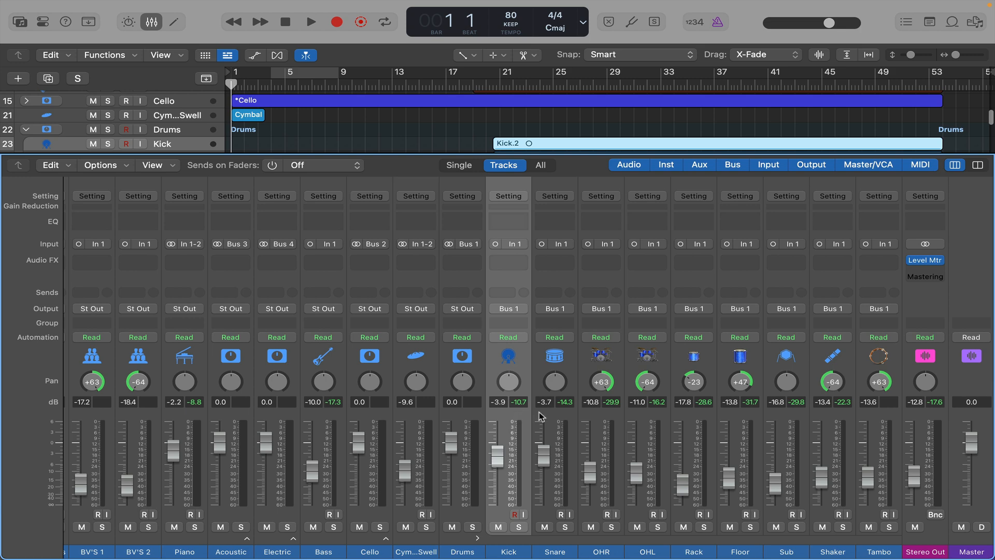
click(553, 415)
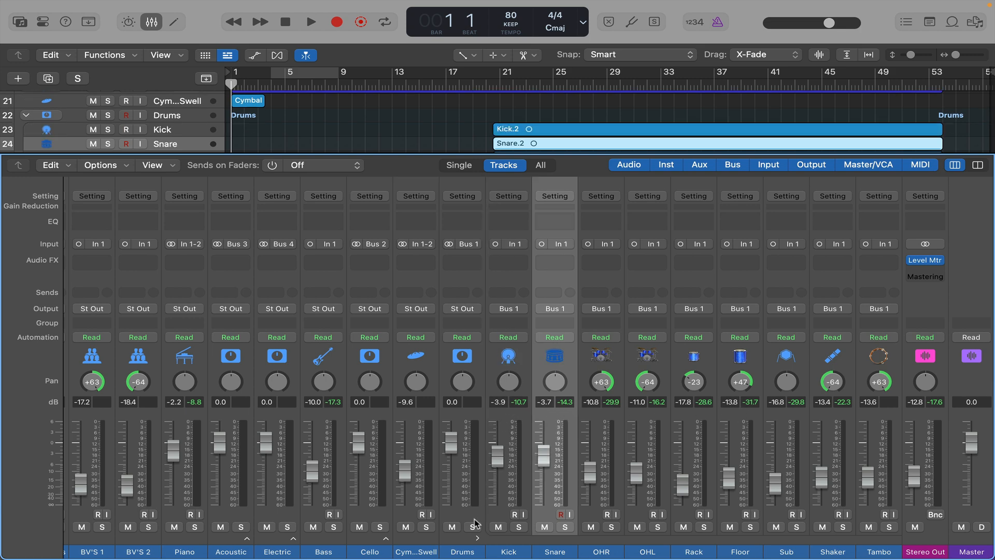
click(478, 540)
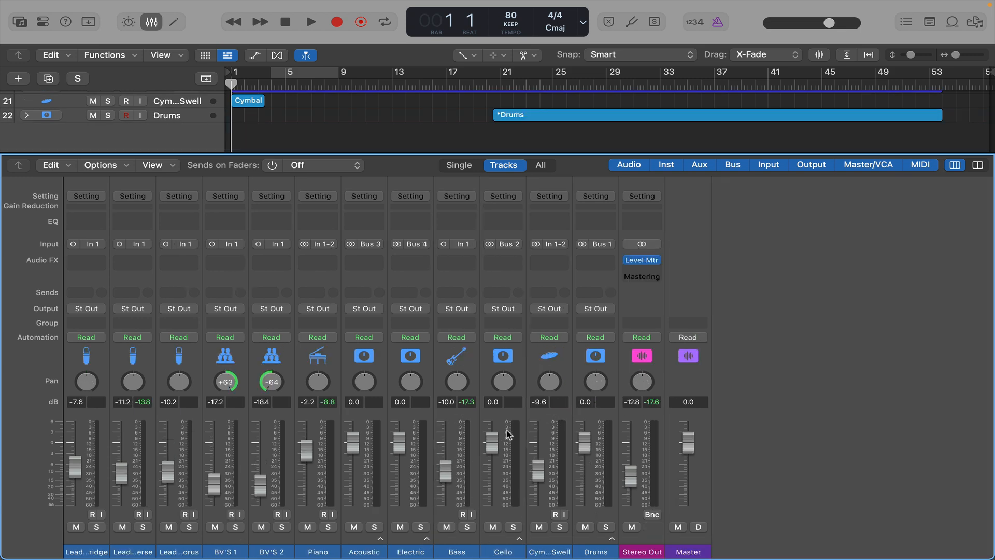
key(x)
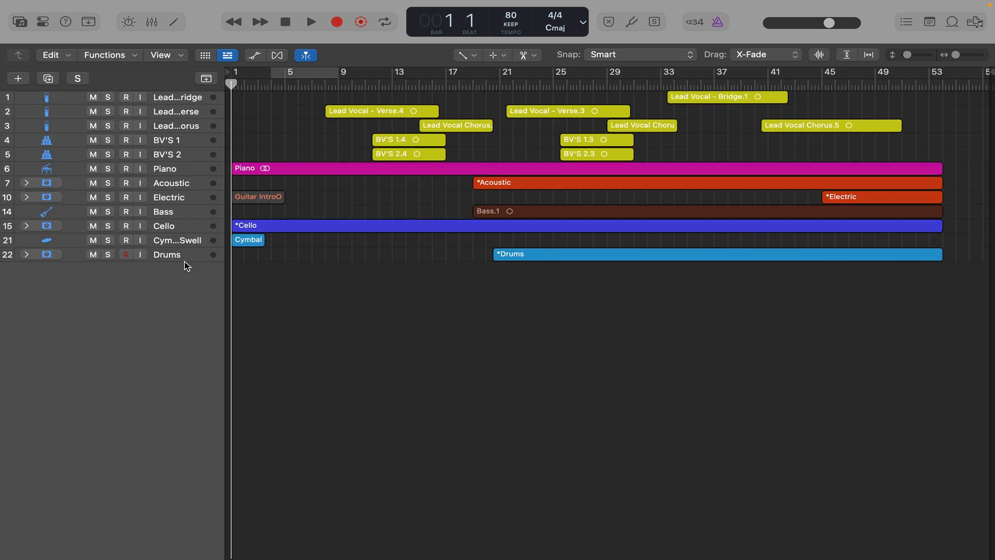
Group the three Lead Vocal tracks (Bridge, Verse and Chorus) into a summing stack named Lead Vox
click(177, 94)
shift+click(178, 132)
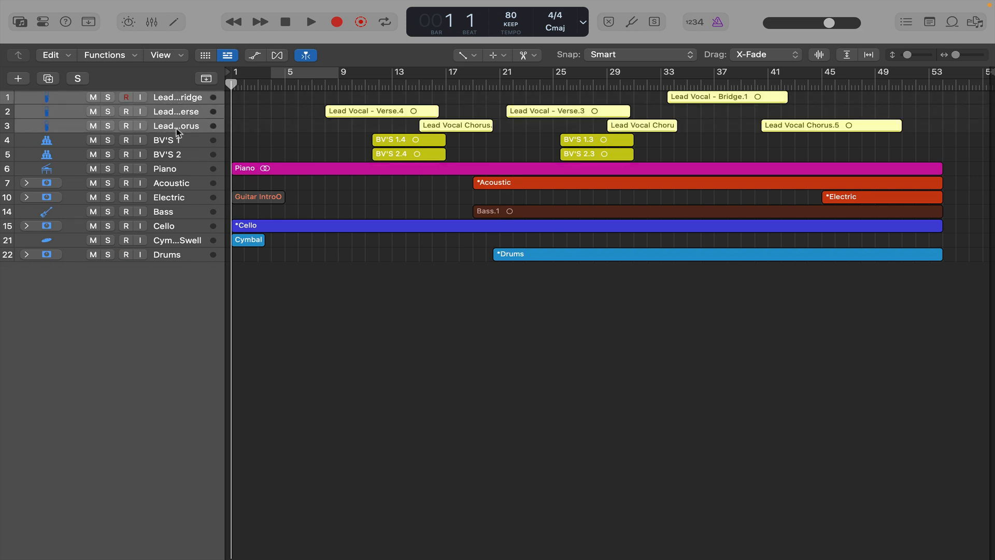
key(super+shift+d)
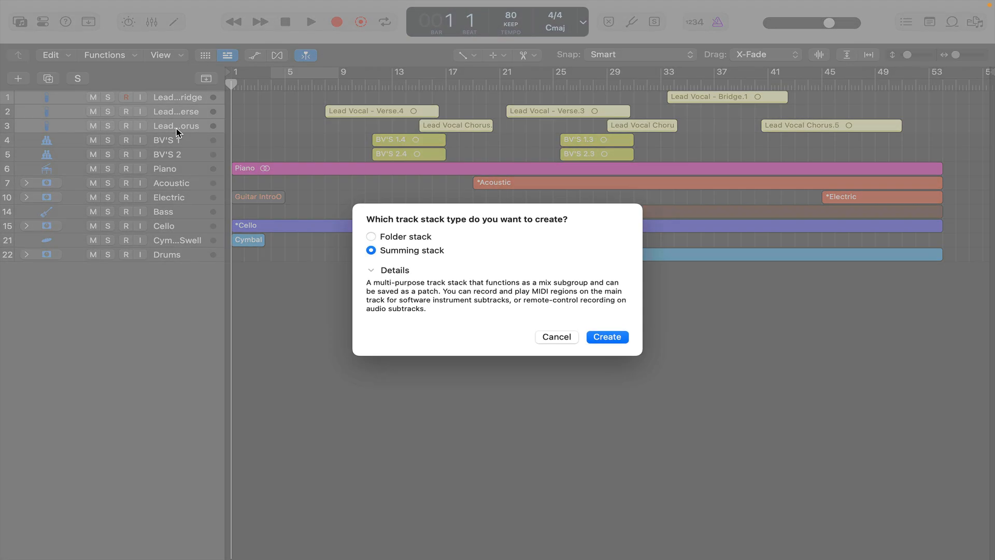
key(Return)
double_click(177, 98)
text(Lead Vox)
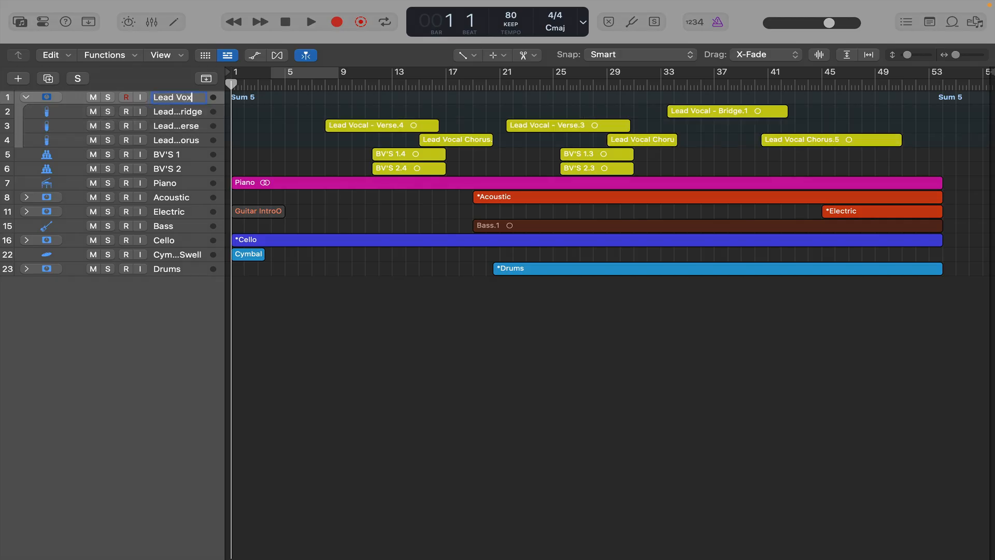
key(Return)
Group the BV'S 1 and BV'S 2 tracks into a summing stack named BV's and collapse it
click(162, 112)
shift+click(171, 127)
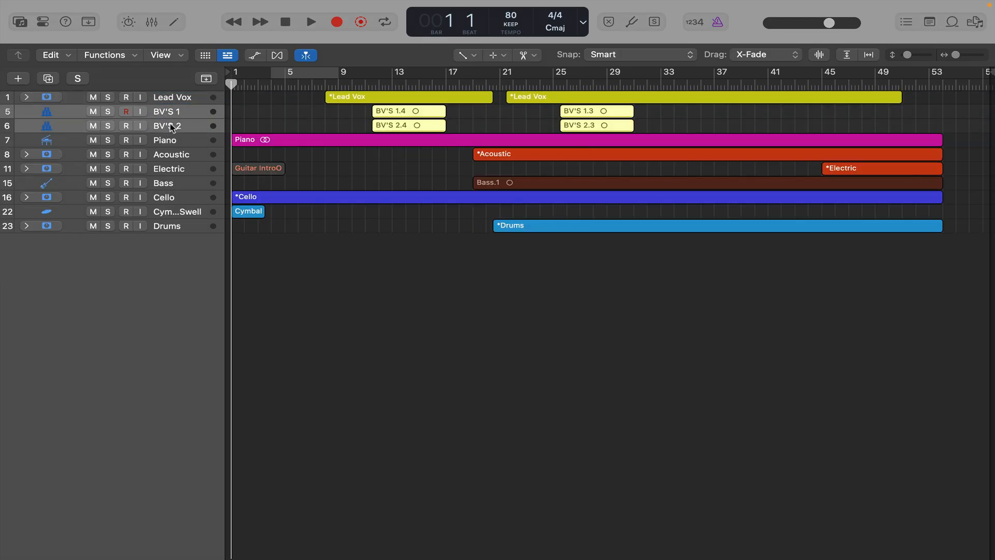
key(super+shift+d)
key(Return)
double_click(175, 112)
text(BV's)
key(Return)
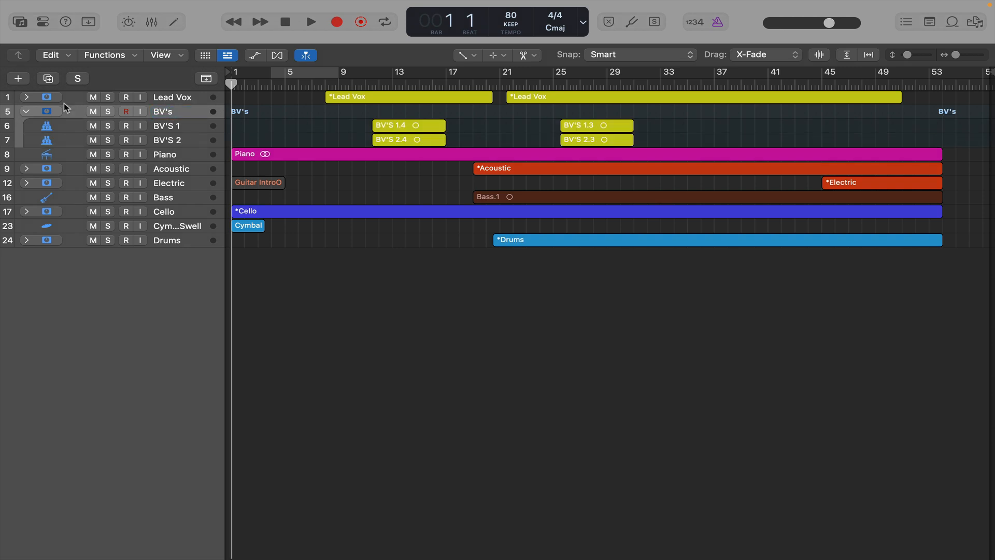
click(26, 112)
Move the Bass track directly below the Piano track, above the Acoustic stack
drag(47, 169, 49, 135)
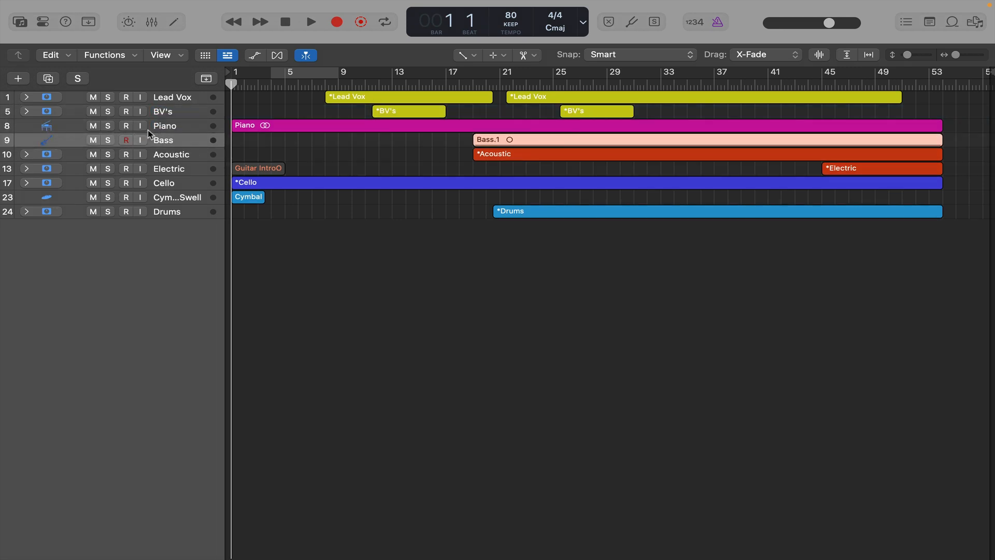
click(282, 152)
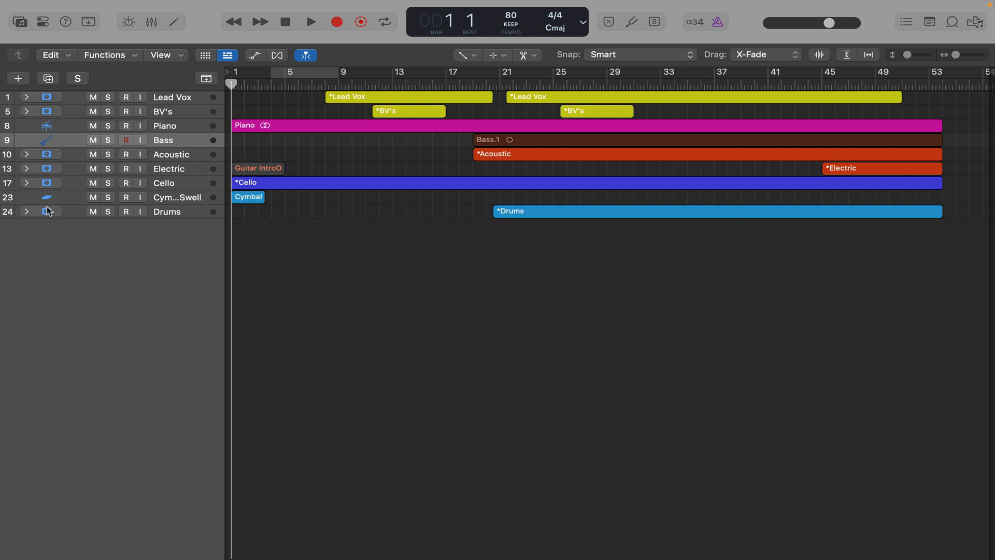
Examine the Drums stack's subtracks and the track stacks' channel strips in the mixer
click(27, 212)
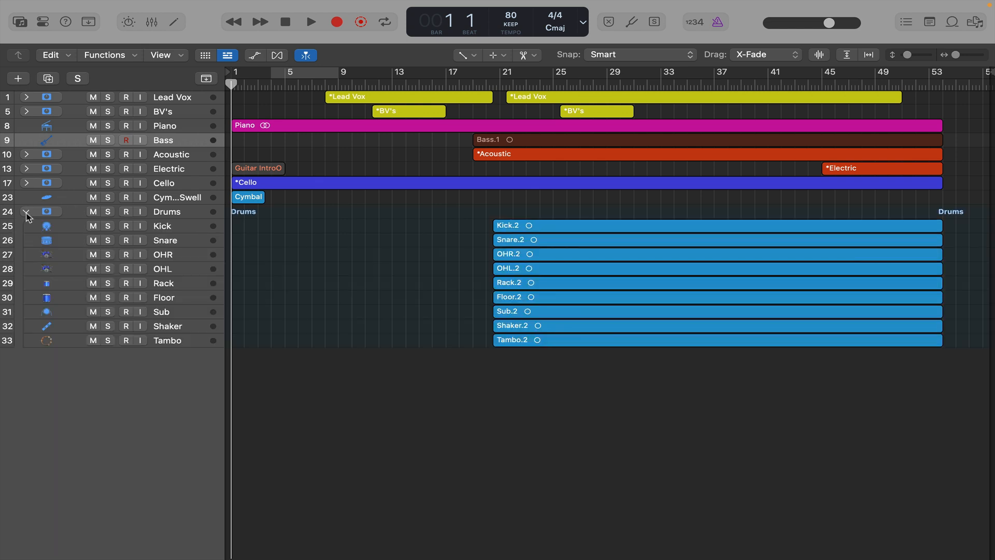
key(x)
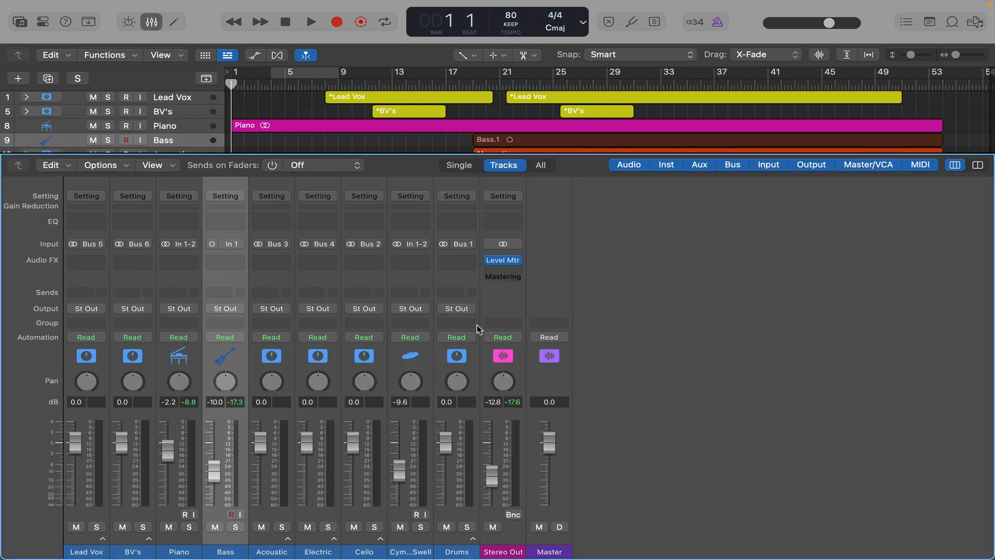
click(152, 22)
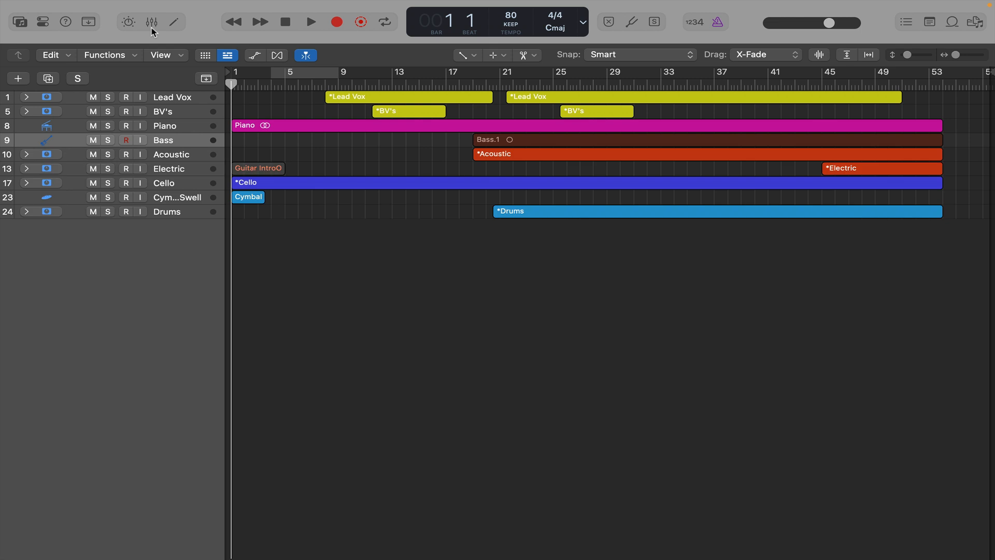
Add a Bus 7 send to the Bass channel and name its aux channel P.comp
click(161, 137)
key(x)
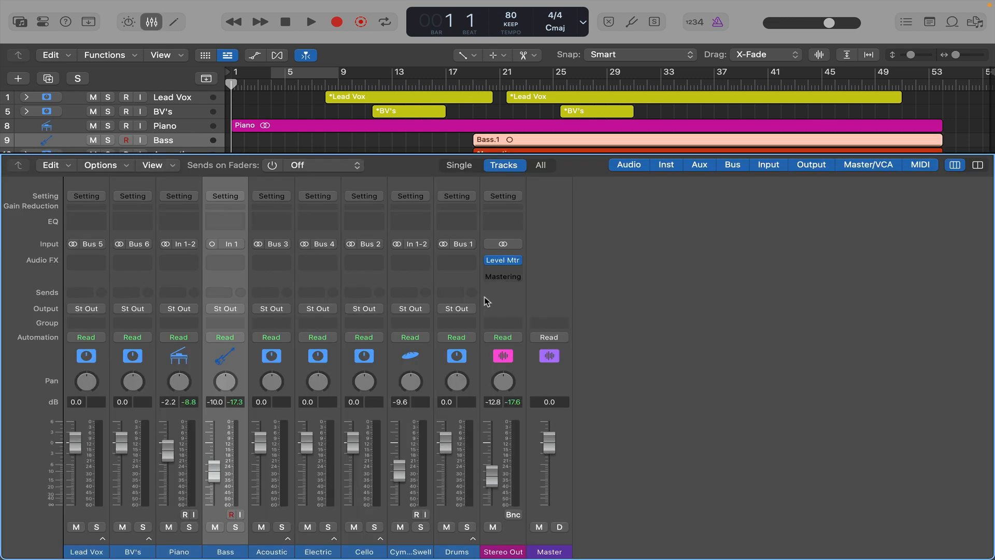
click(220, 292)
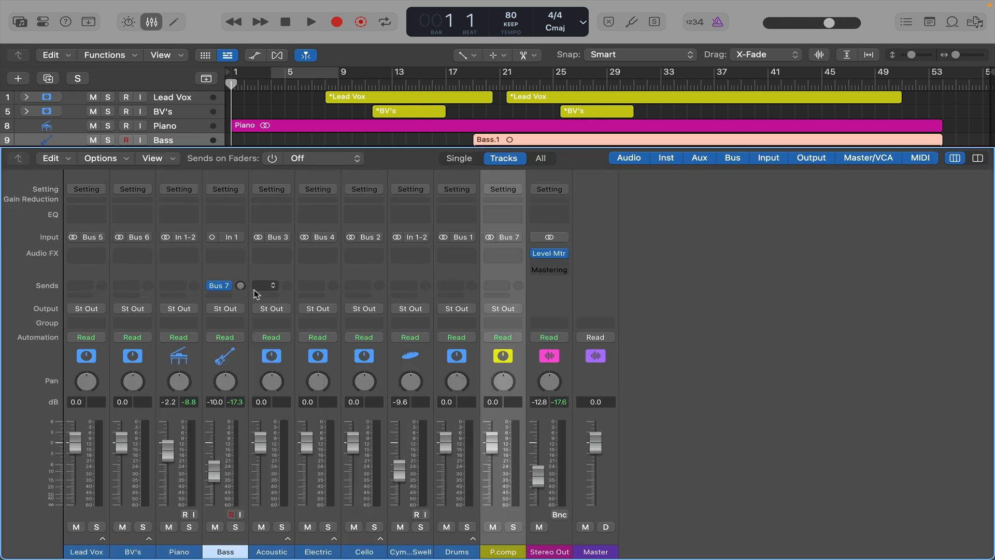
Add a second send on the Bass channel to Bus 8 and name its aux channel Reverb
click(221, 295)
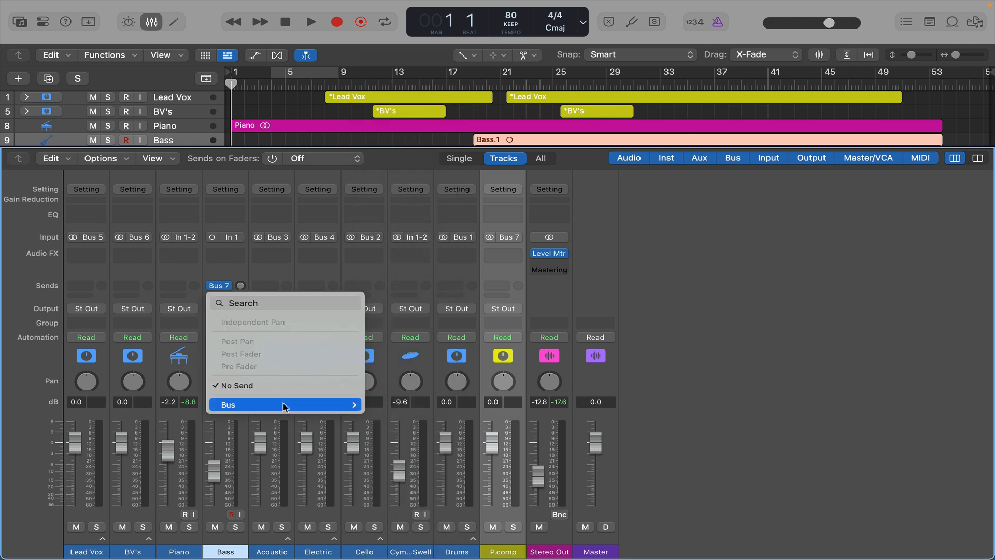
mouse_move(289, 405)
click(421, 155)
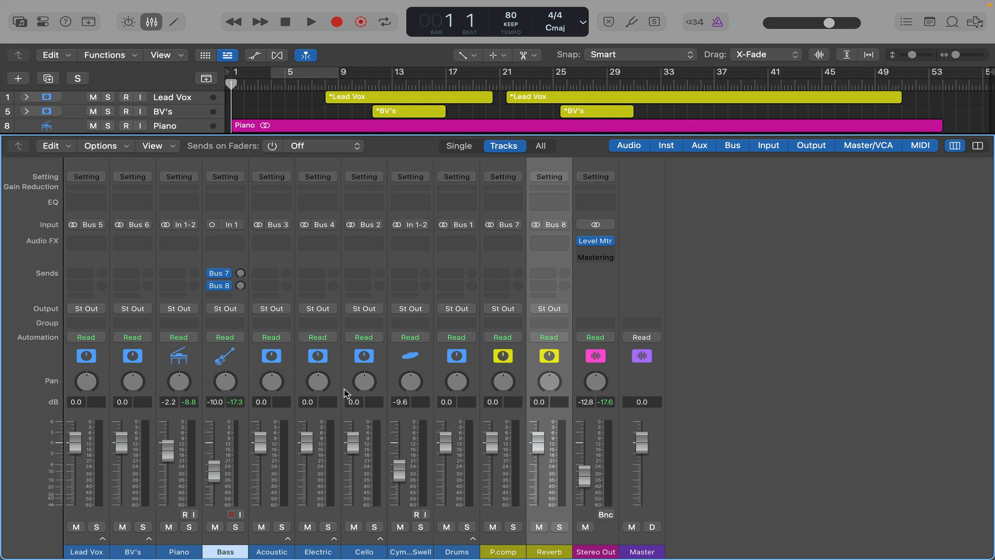
Insert the Raum reverb plug-in on the Reverb aux channel
click(549, 241)
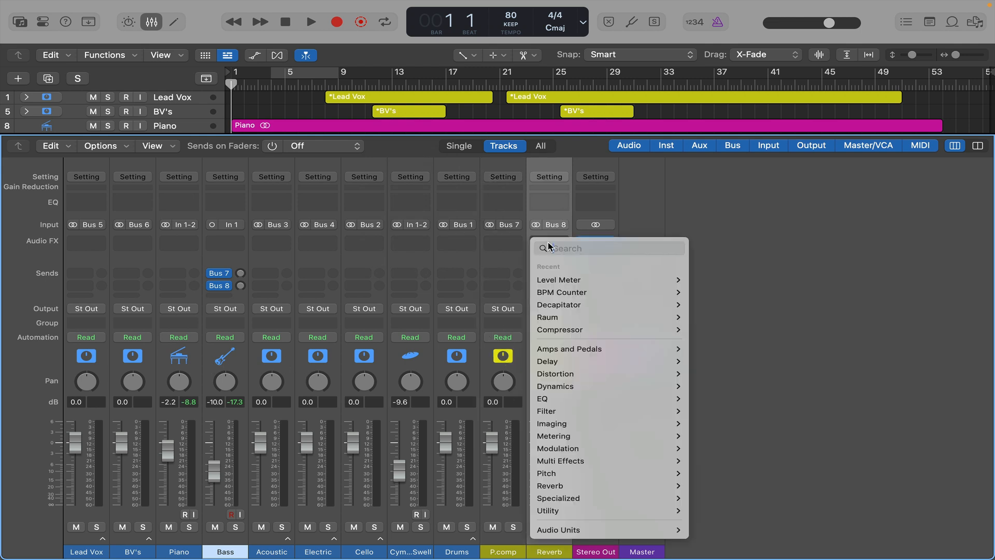
text(r)
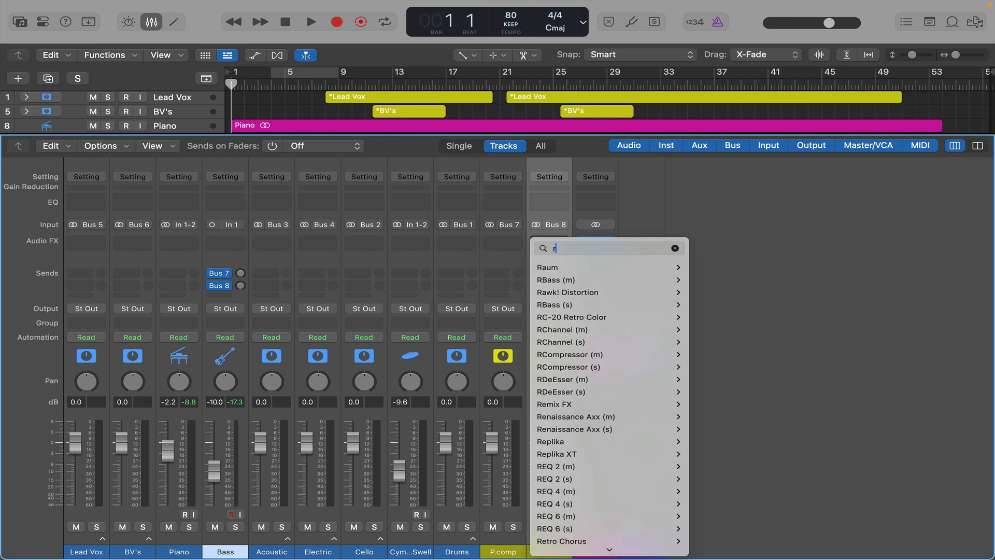
mouse_move(601, 267)
click(711, 267)
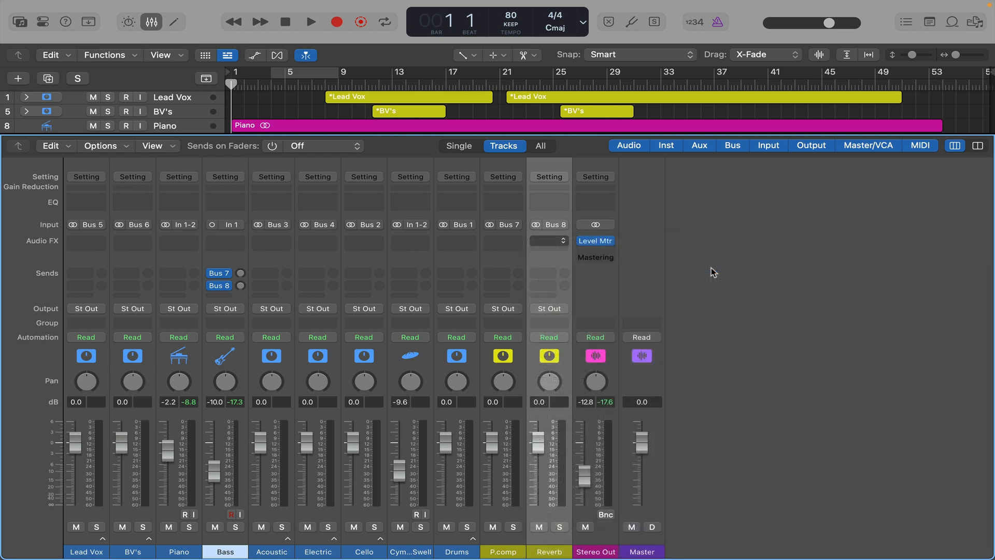
Adjust Raum's Mix and High Cut, and set its low cut to -3.80 dB
drag(527, 337, 473, 406)
drag(371, 402, 371, 378)
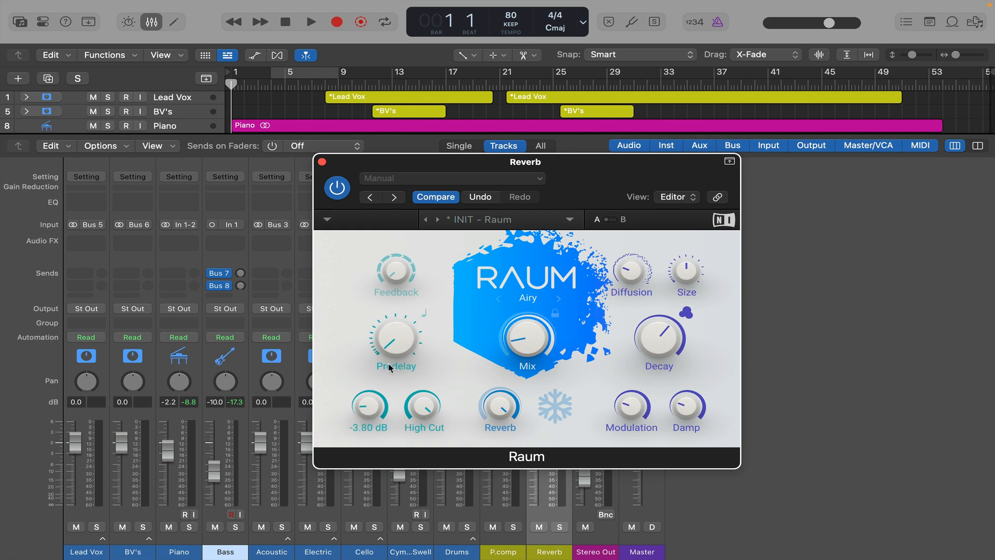
drag(423, 406, 393, 485)
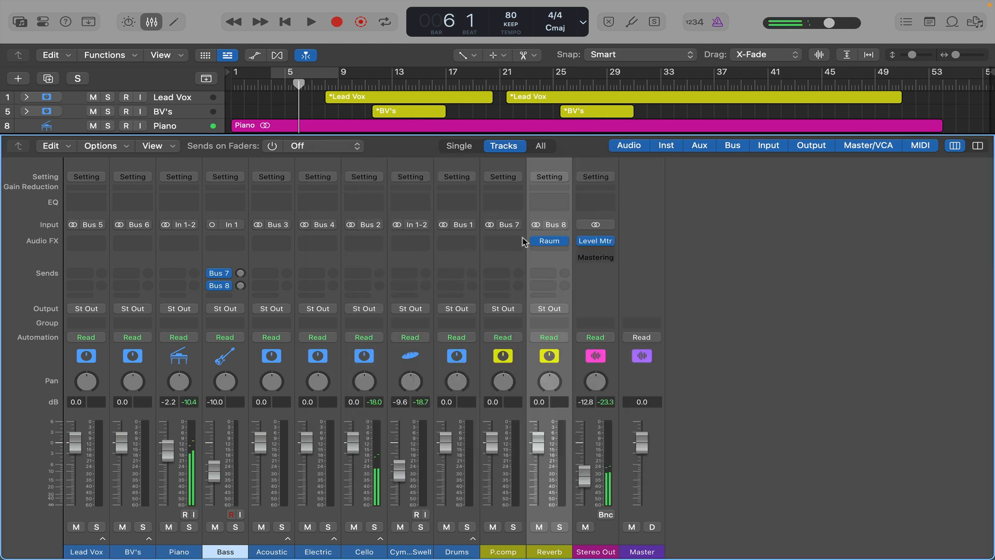
Insert the stereo CLA-2A (s) compressor on the P.comp aux channel
click(506, 241)
text(2a)
mouse_move(530, 284)
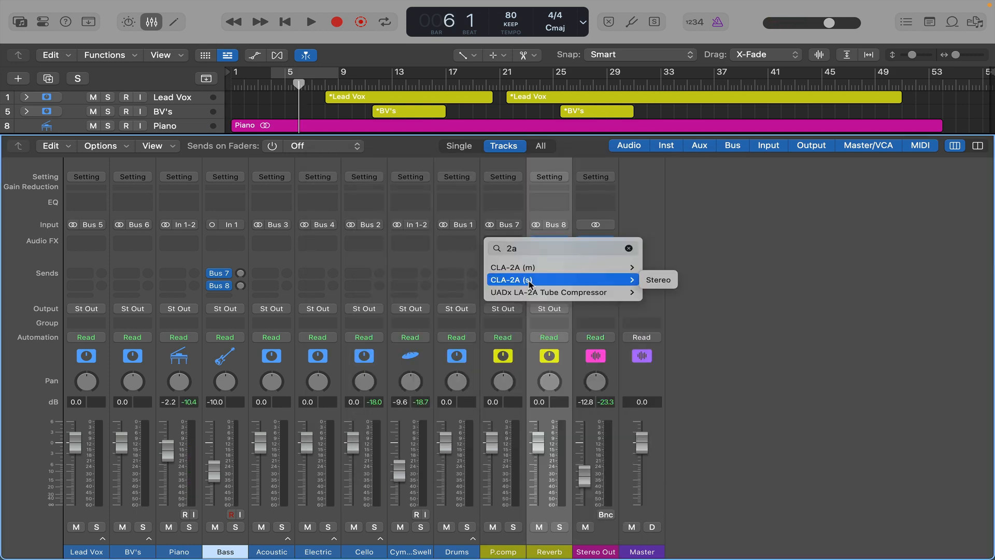
click(657, 280)
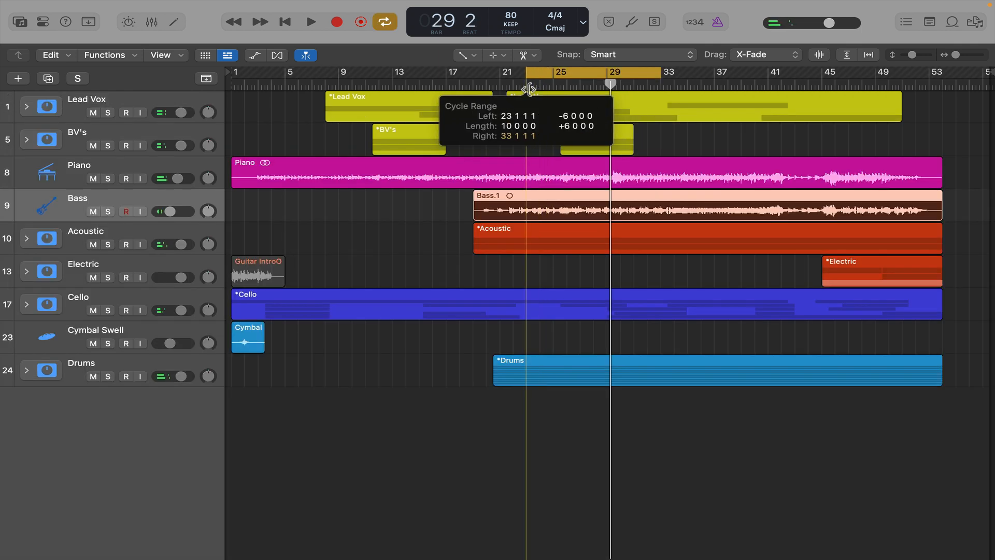
Start the cycle range at the second Lead Vox region, ending at bar 33, and play it back
drag(528, 89, 506, 90)
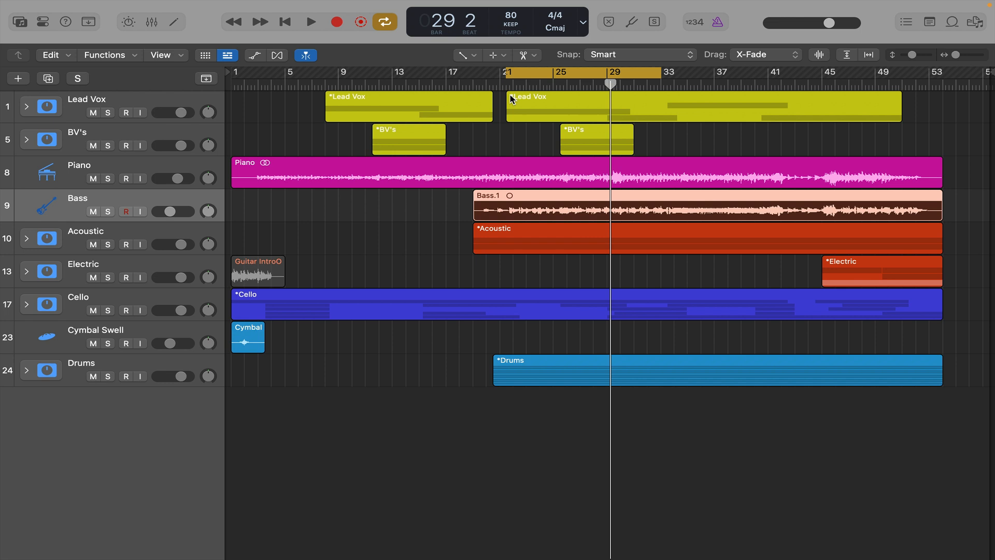
key(space)
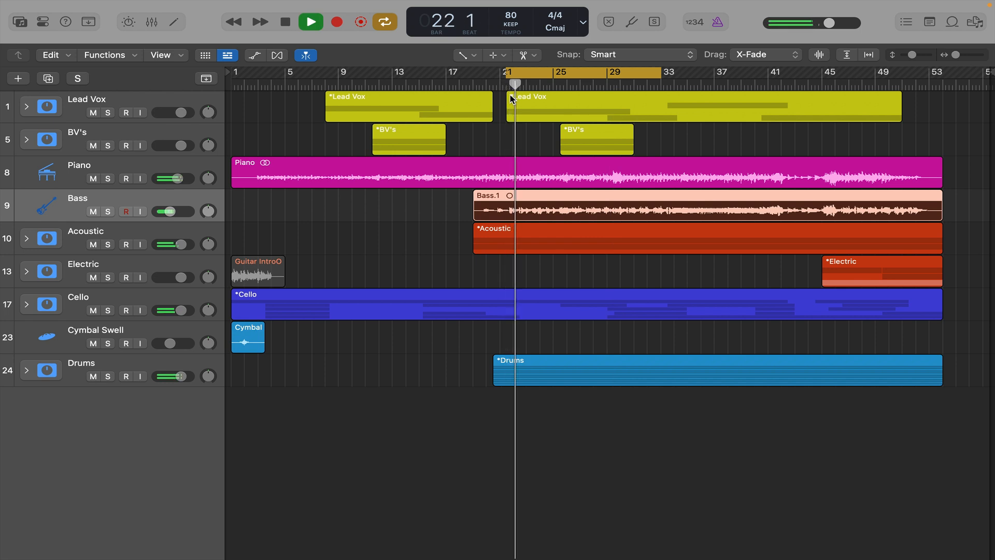
key(space)
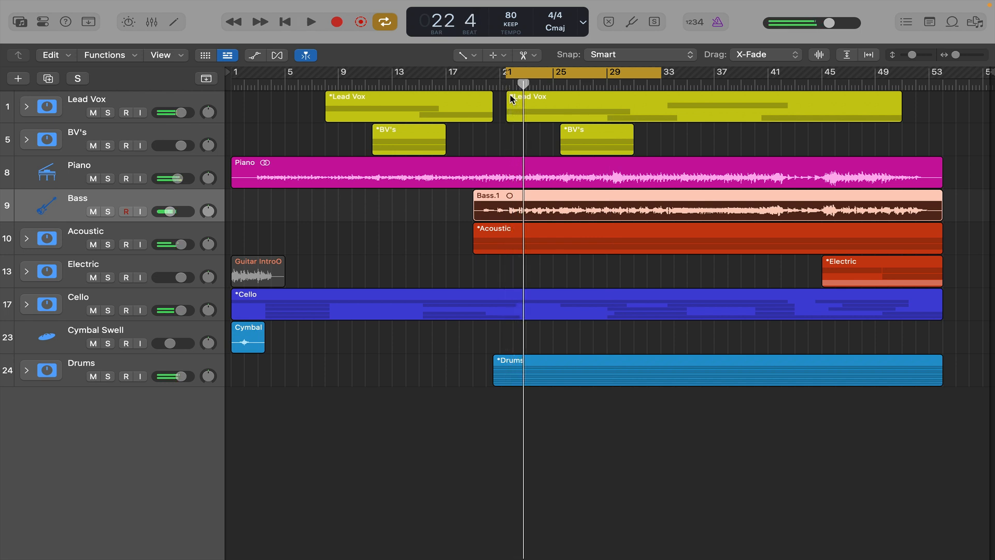
Insert the F6 (s) equalizer on the Drums stack and set its high-pass filter to 47 Hz
click(145, 359)
key(x)
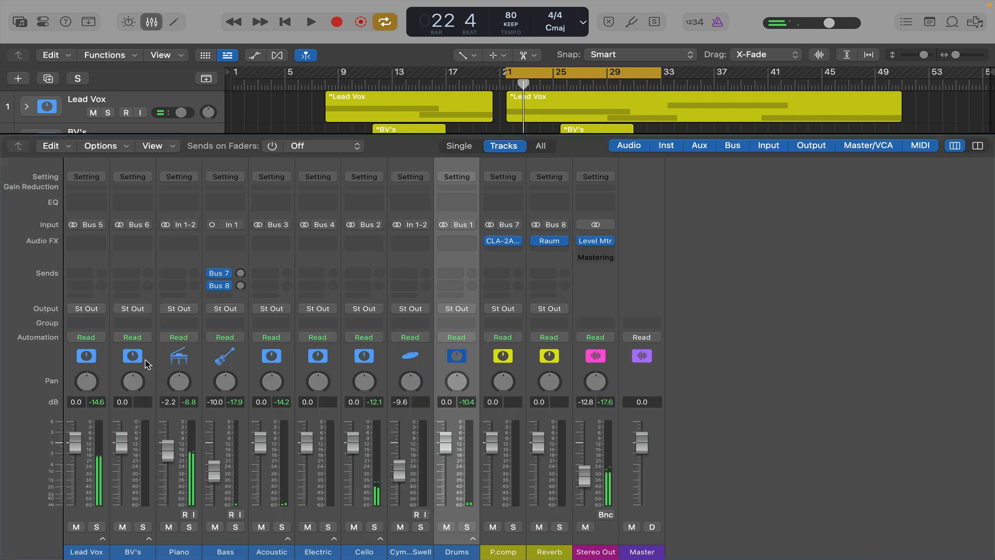
click(452, 242)
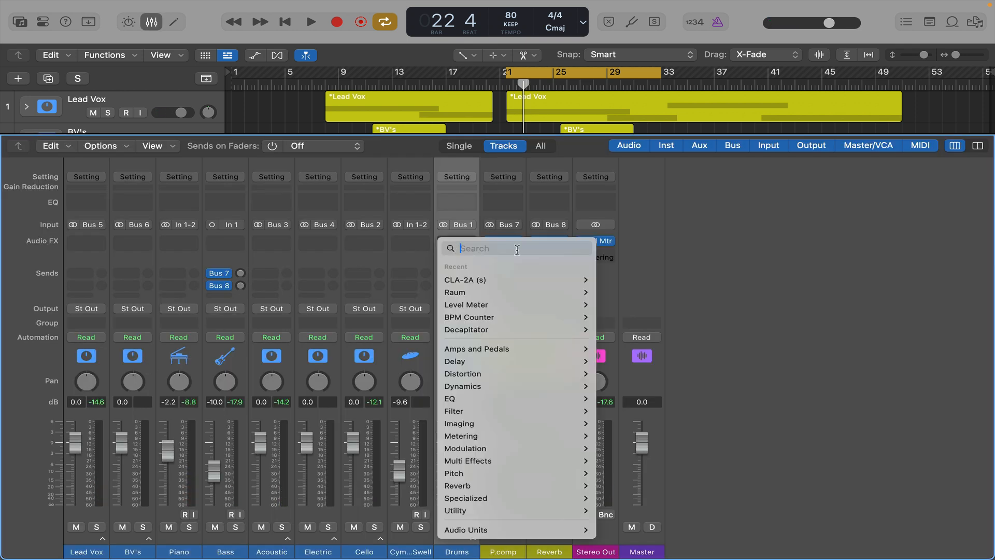
text(f6)
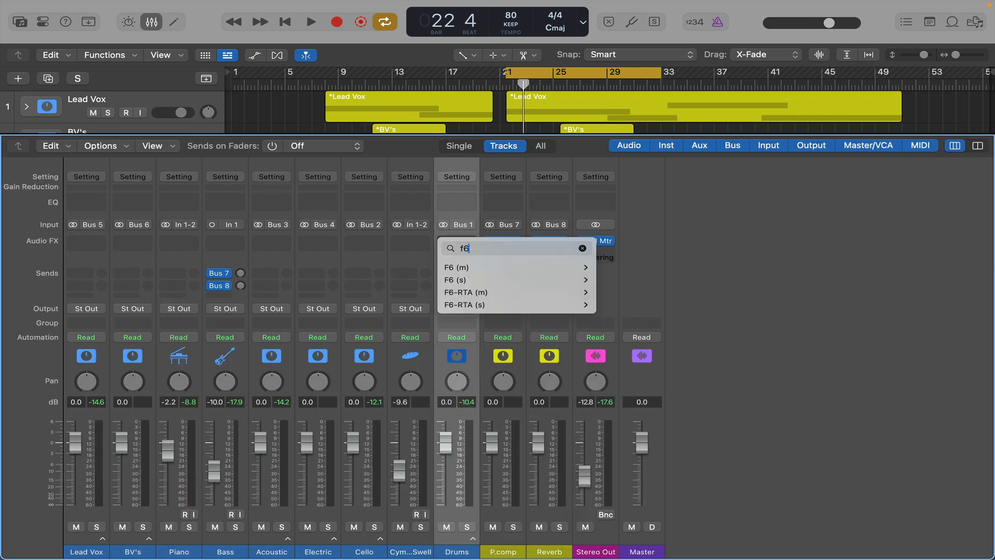
click(610, 281)
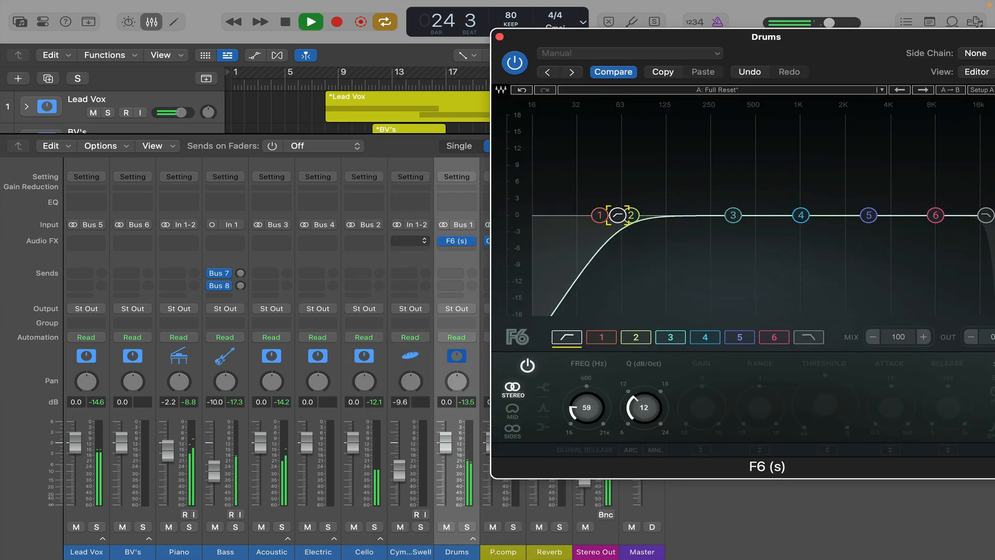
drag(621, 215, 603, 217)
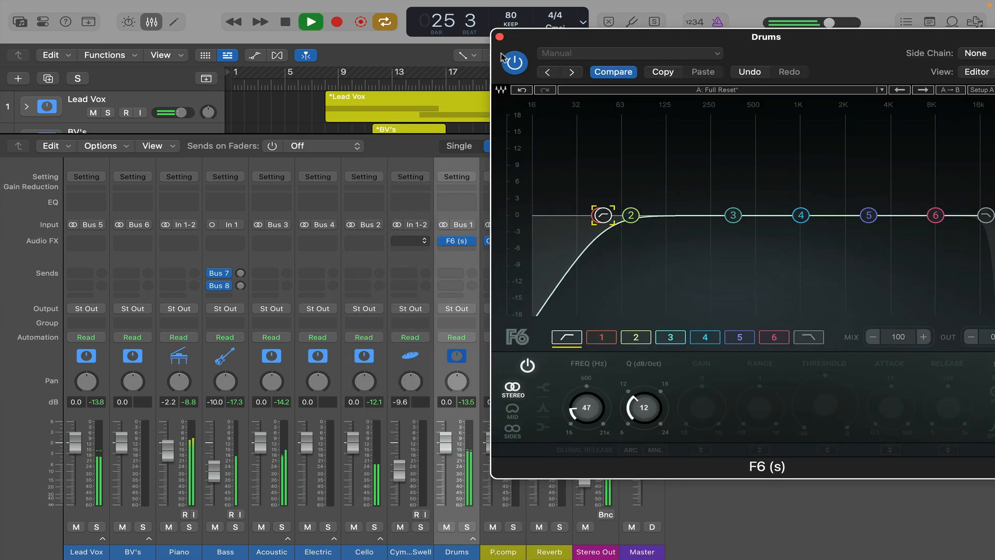
click(500, 37)
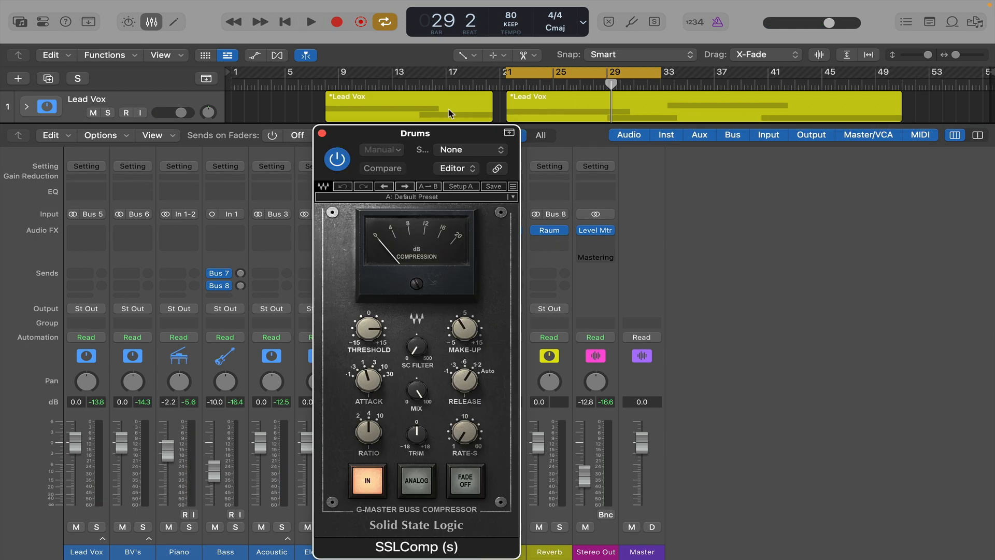
Set the SSLComp threshold on the Drums stack to 3.6 while playing the cycled section
drag(444, 134, 184, 77)
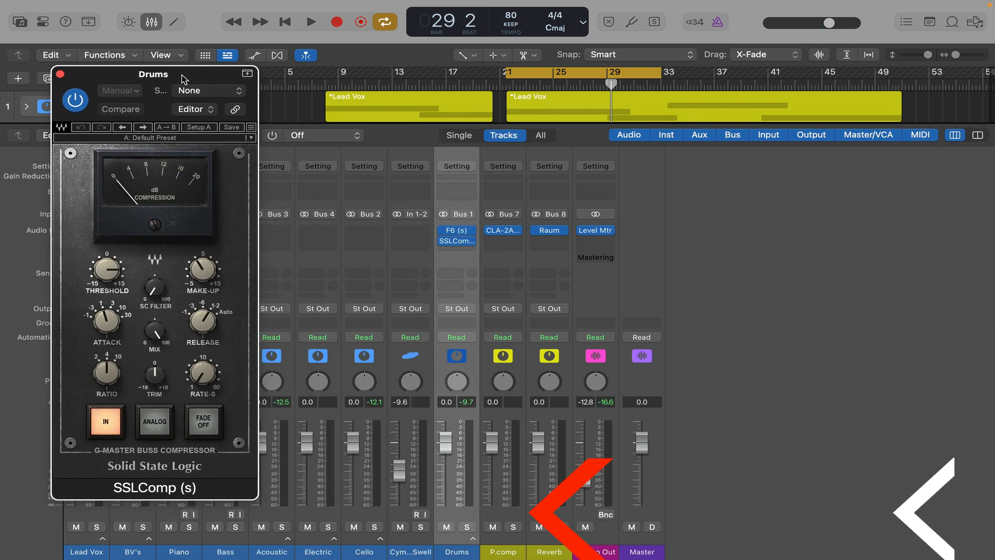
drag(185, 75, 162, 39)
key(space)
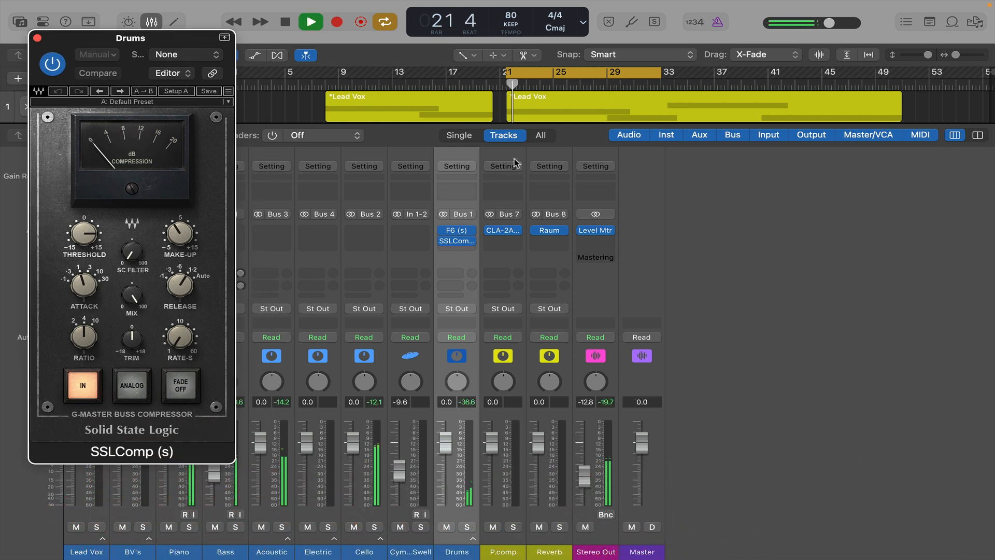
drag(84, 233, 83, 247)
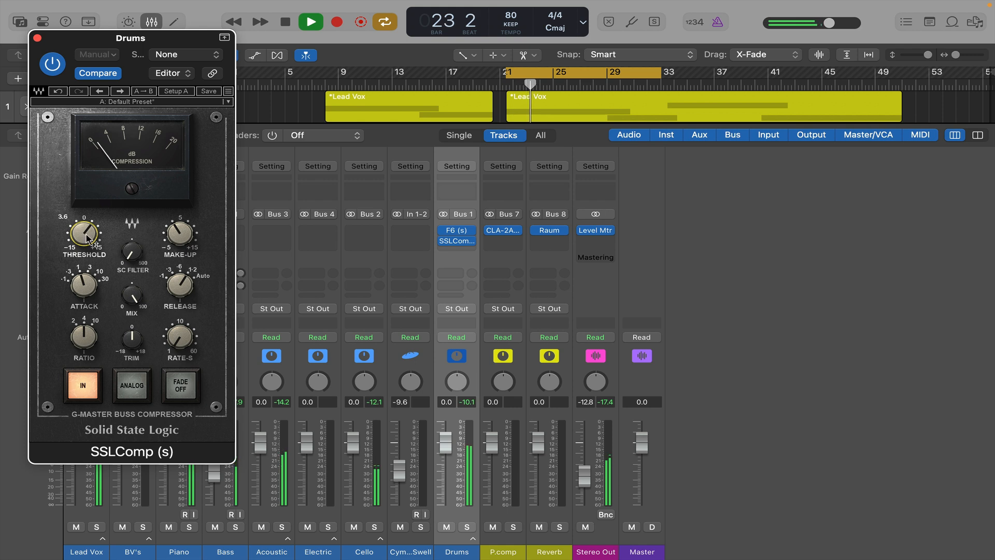
key(space)
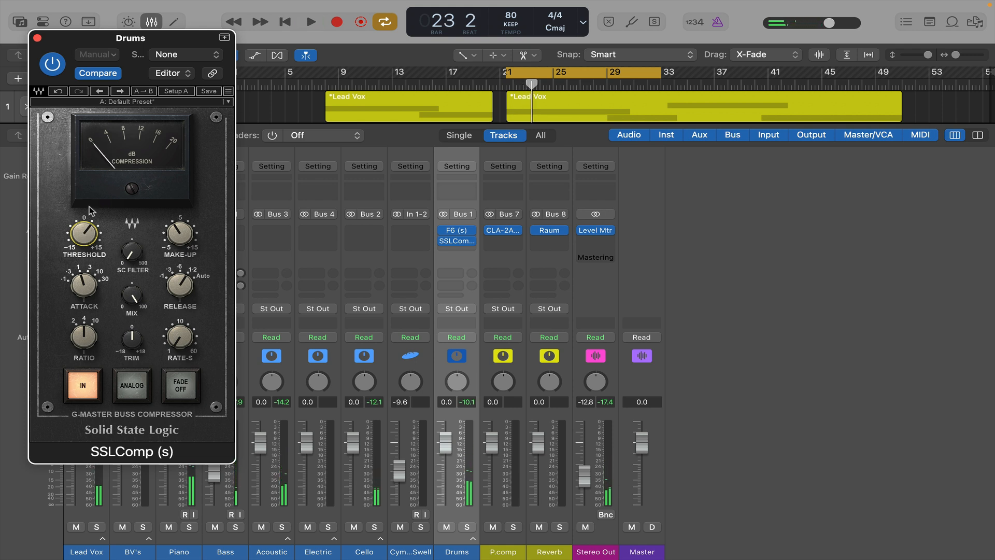
key(space)
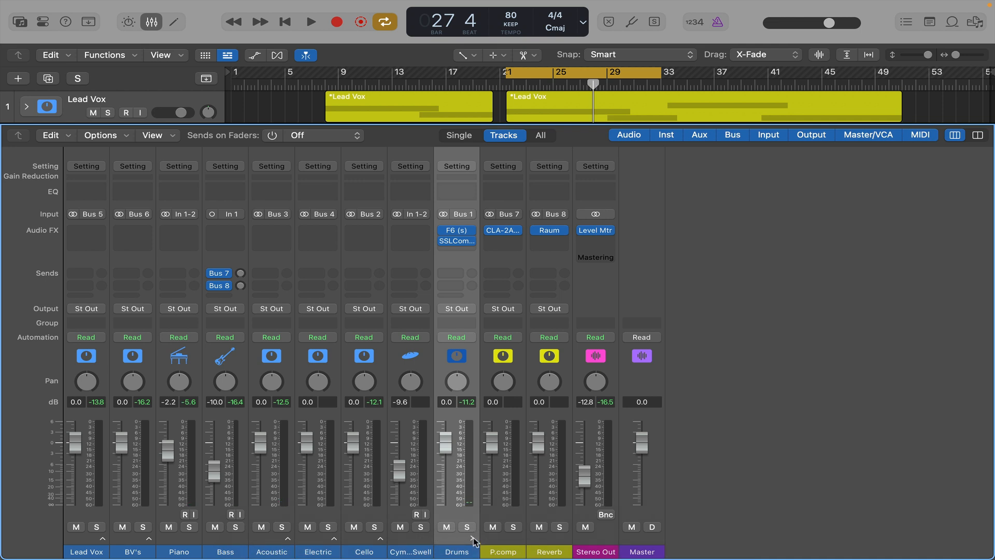
Expand the Drums stack in the mixer and insert the mono Fresh Air plug-in on the Snare channel
click(472, 539)
click(545, 232)
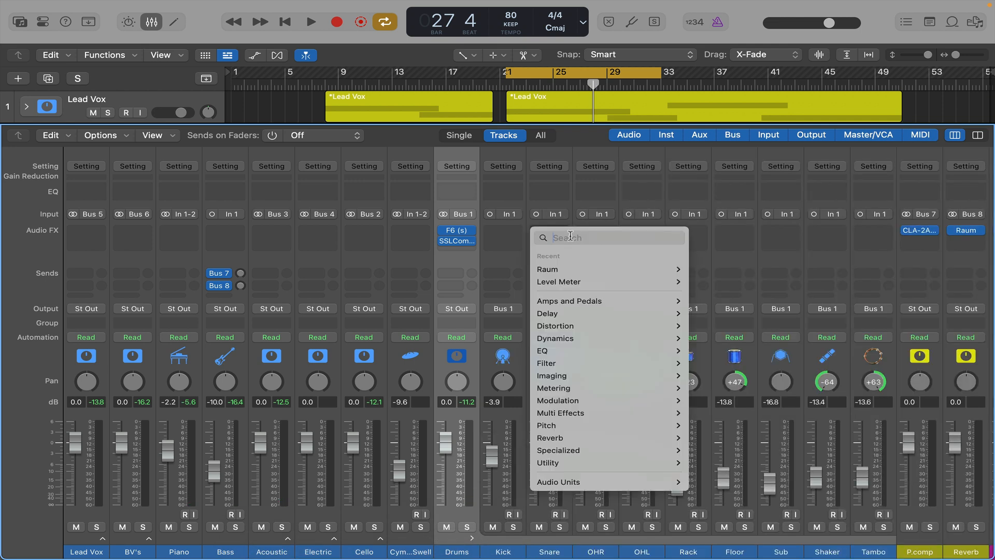
text(fres)
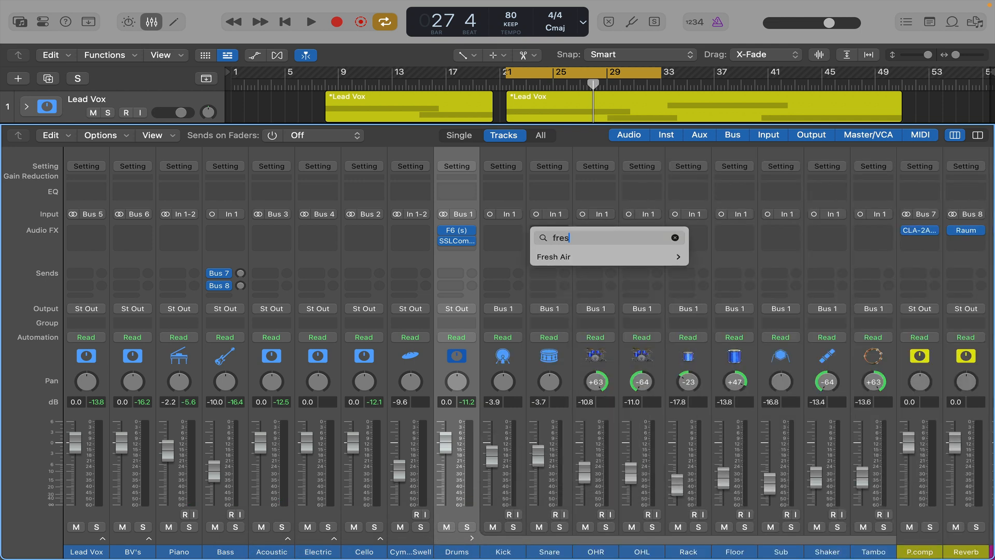
mouse_move(615, 257)
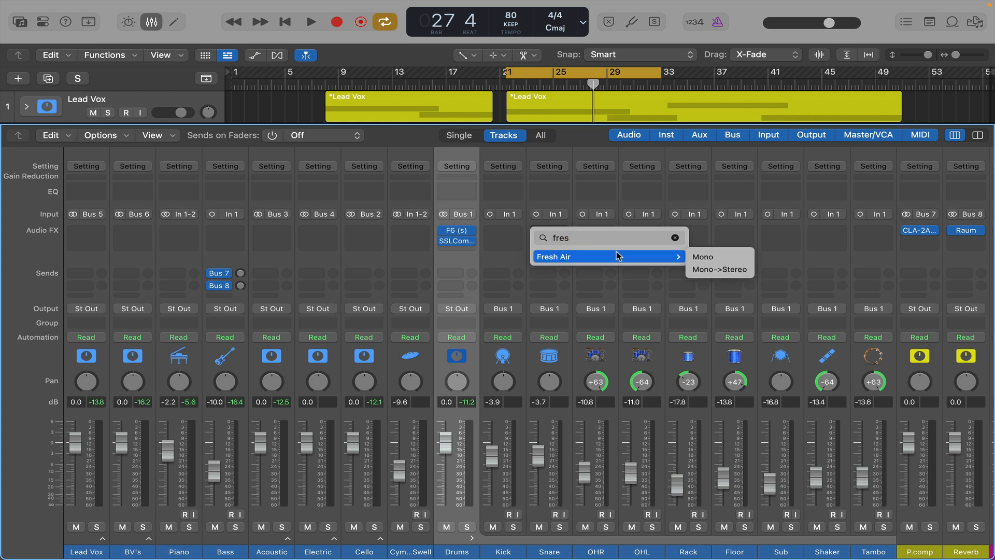
click(706, 257)
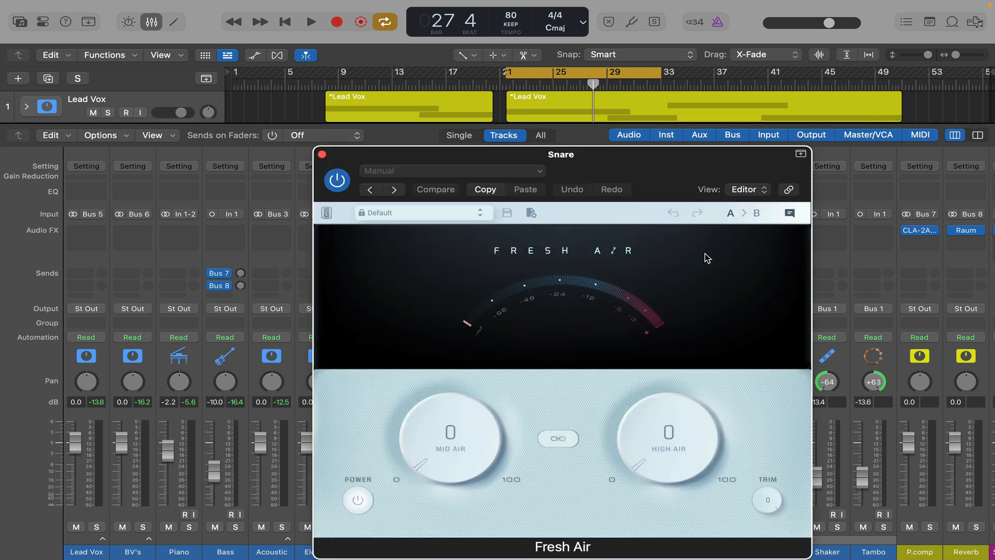
Set the Snare's Fresh Air to 13 Mid Air and 30 High Air during playback
drag(659, 435, 661, 410)
key(space)
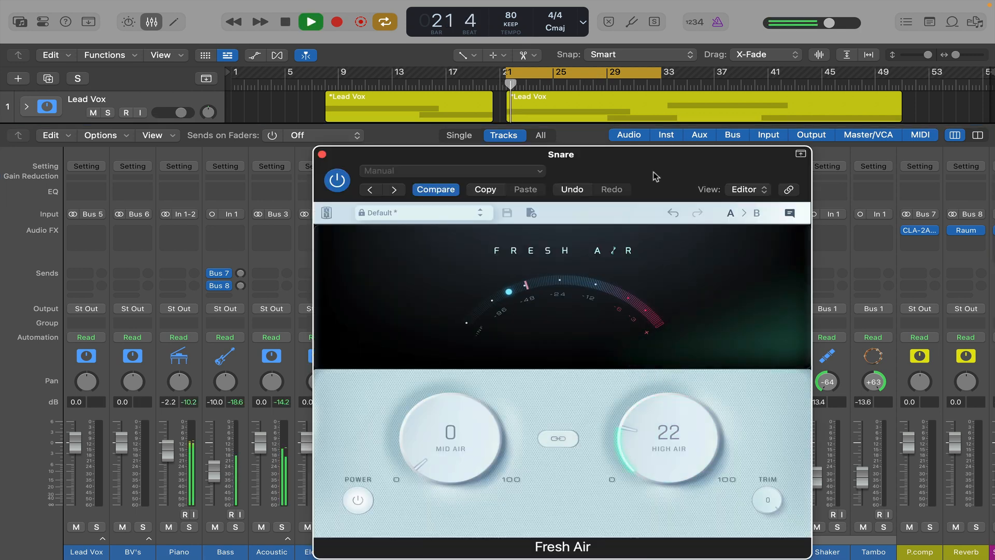
drag(654, 176, 371, 47)
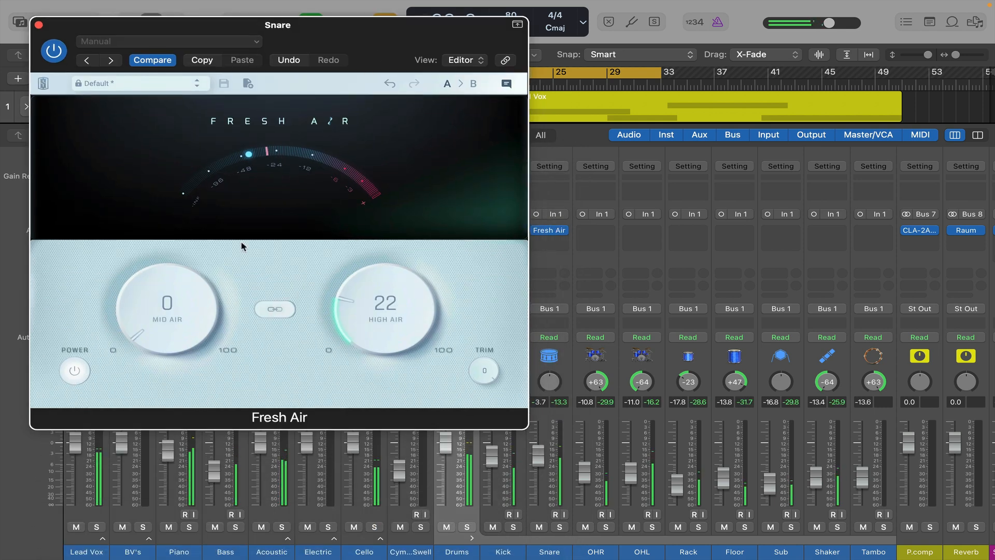
drag(150, 303, 145, 275)
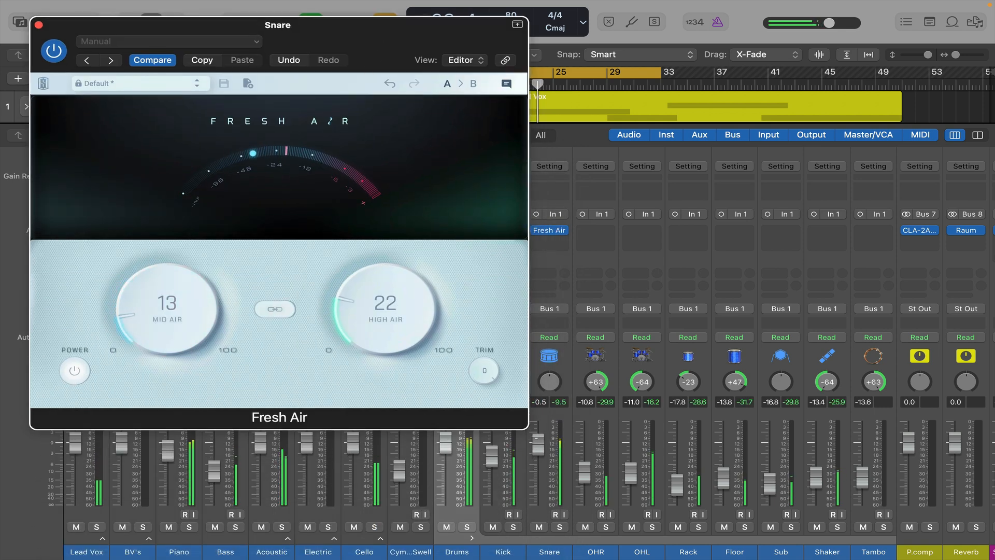
drag(377, 322, 371, 297)
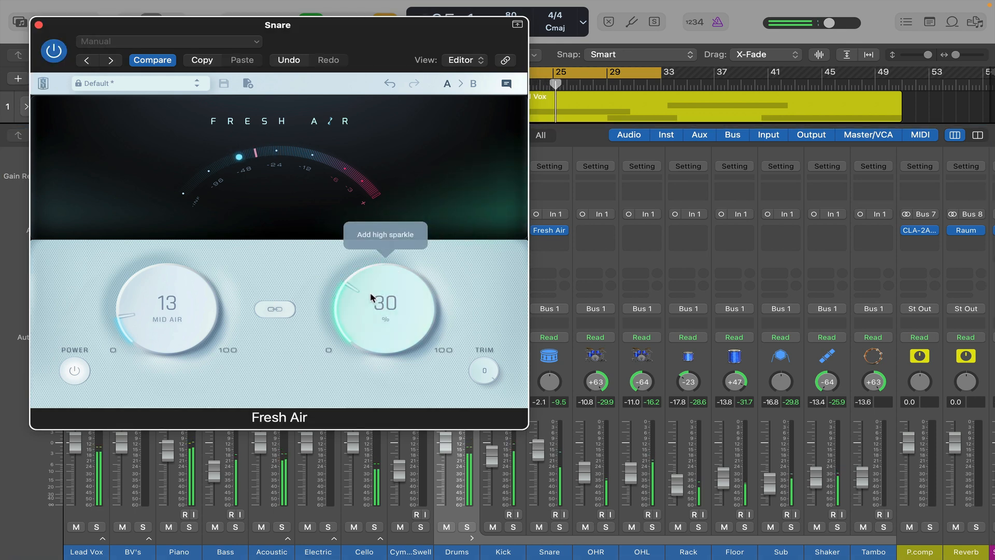
click(39, 26)
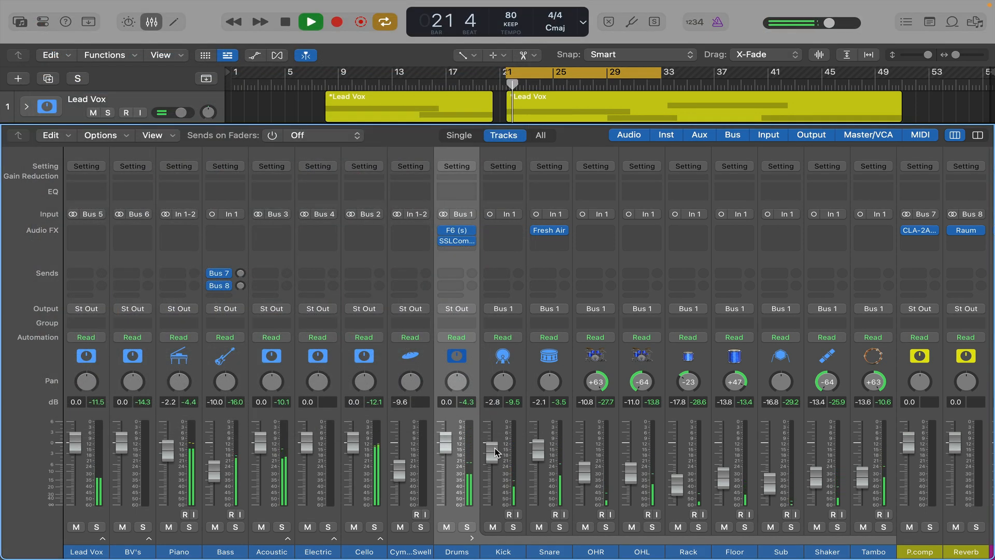
Solo the Drums stack and raise the overhead faders to -4.7 dB for OHR and -8.6 dB for OHL
click(467, 527)
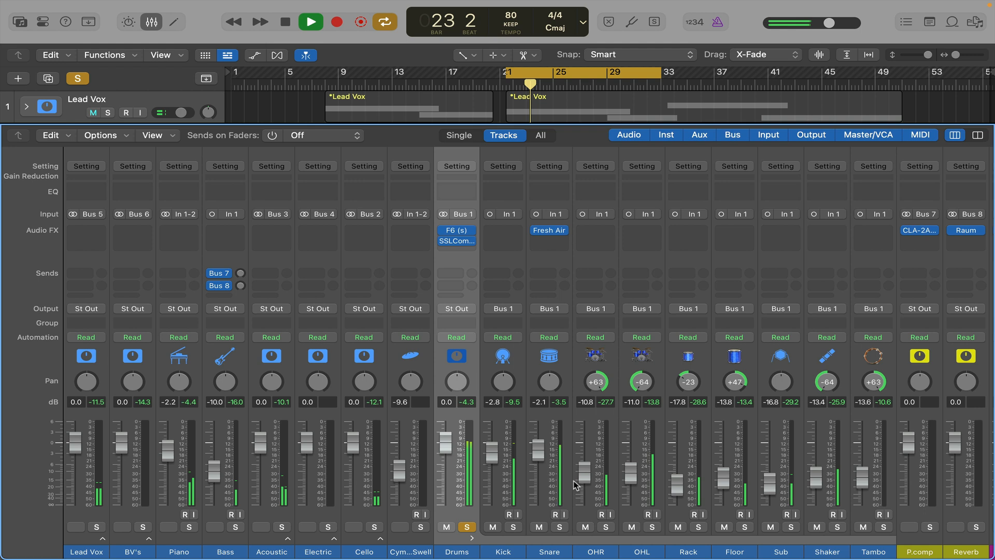
drag(575, 485, 631, 468)
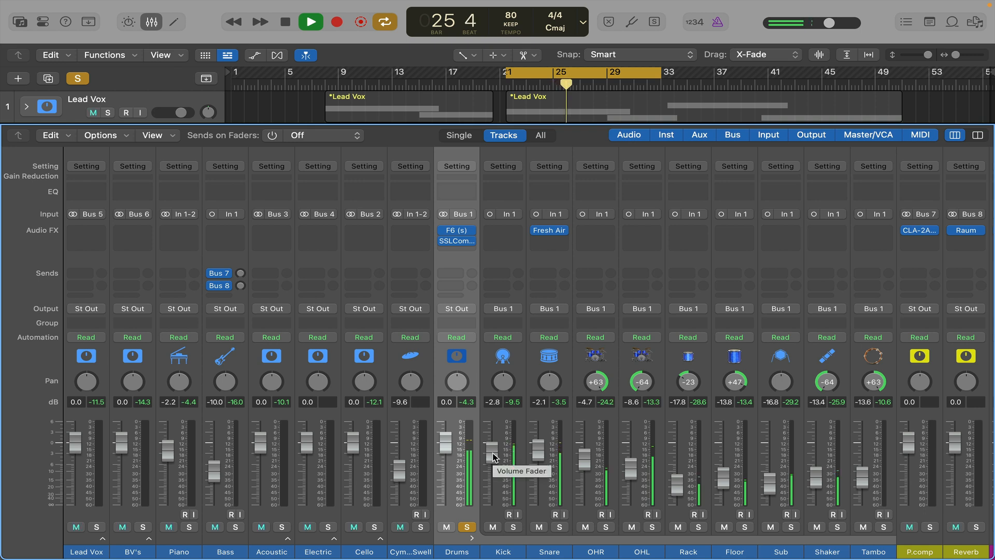
key(space)
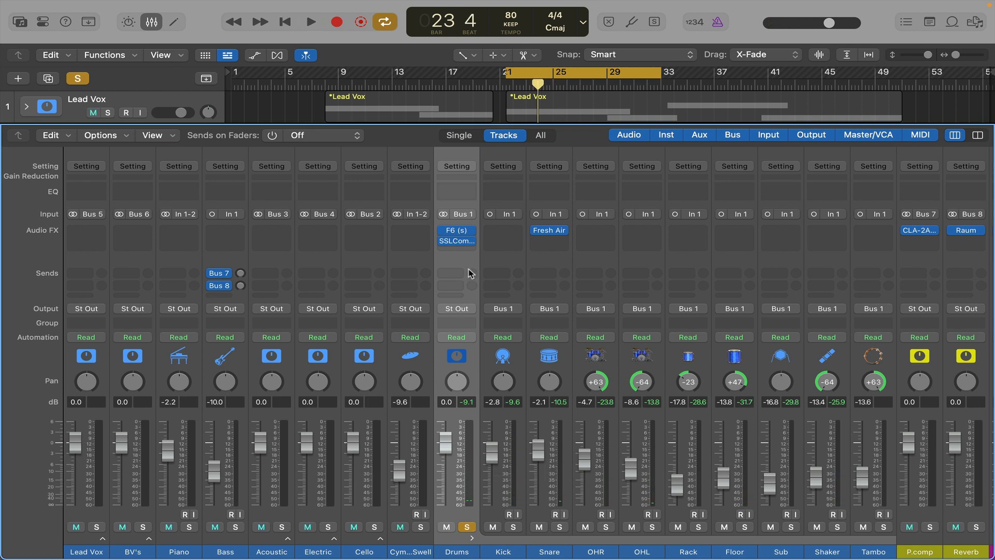
Collapse the Drums stack, add a send from it to Bus 7 (P.comp) and unsolo it during playback
click(472, 539)
click(451, 273)
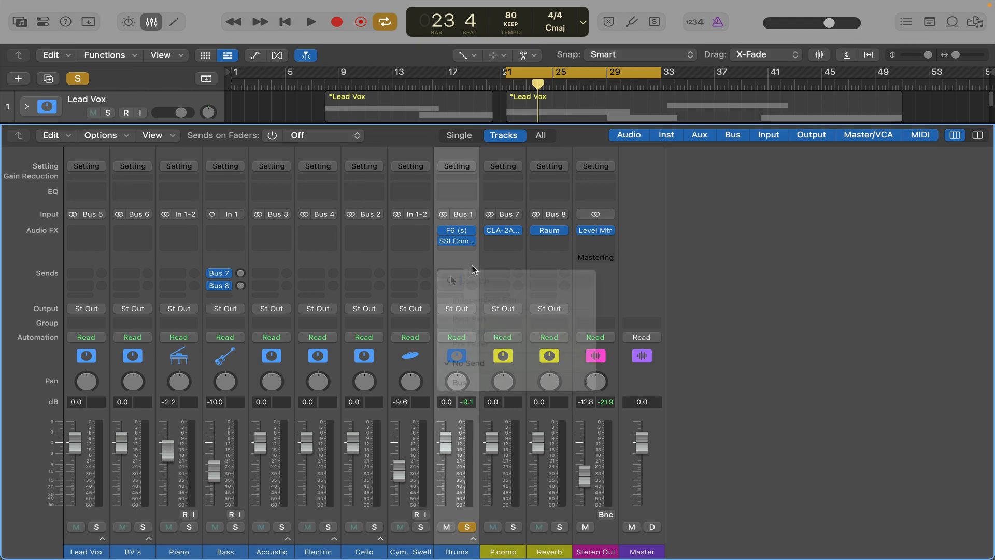
mouse_move(467, 382)
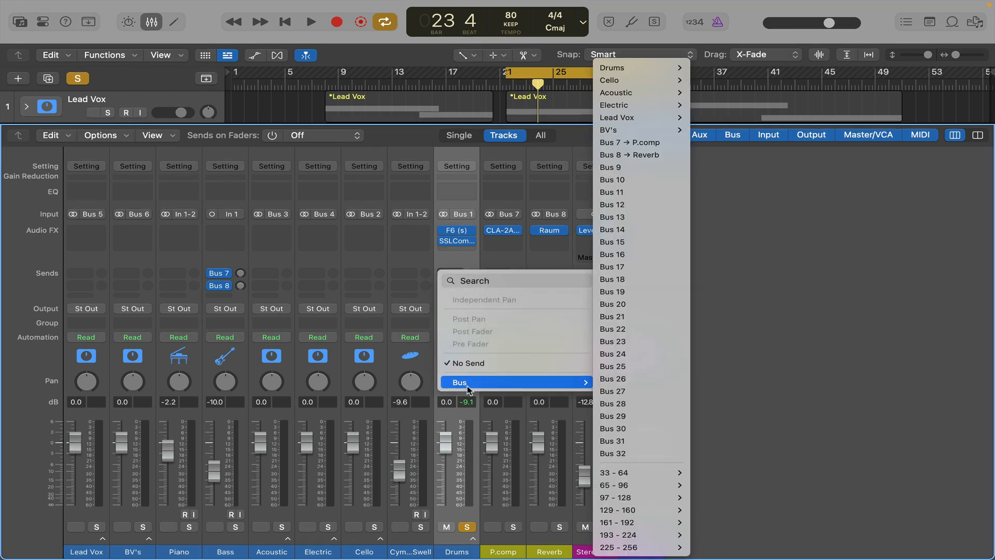
click(654, 144)
key(space)
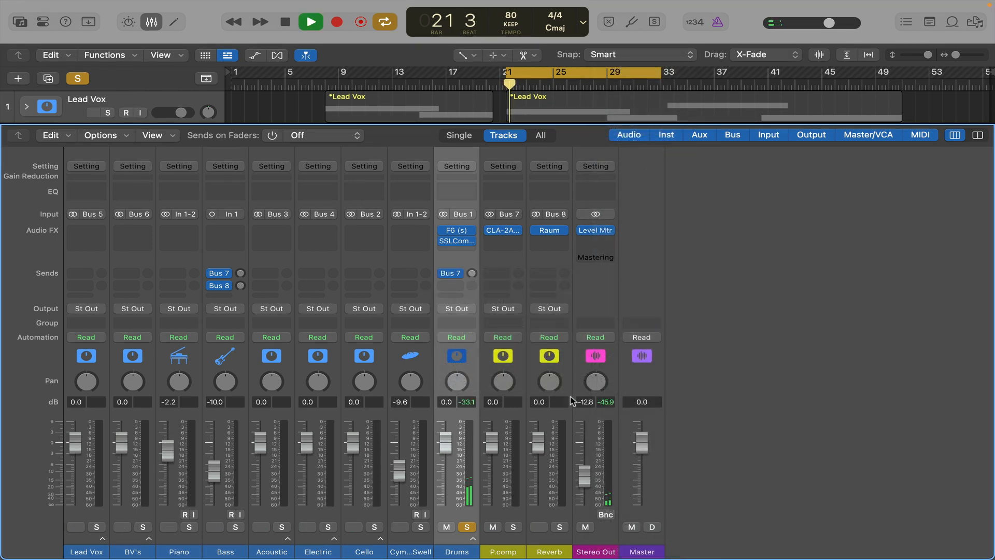
key(s)
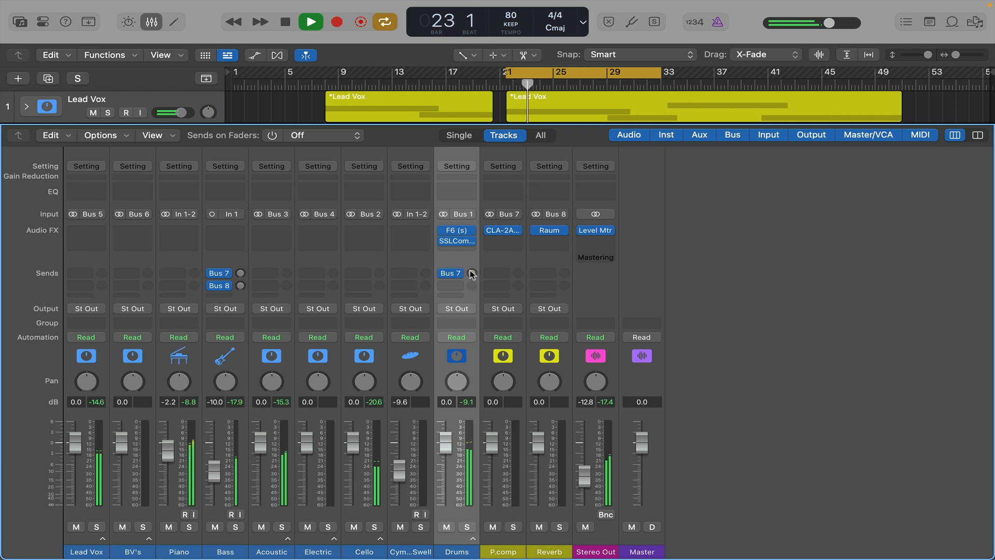
Raise the Drums send to Bus 7, lower the P.comp fader to -3.1 dB and audition the drums in solo
key(space)
drag(472, 274, 477, 213)
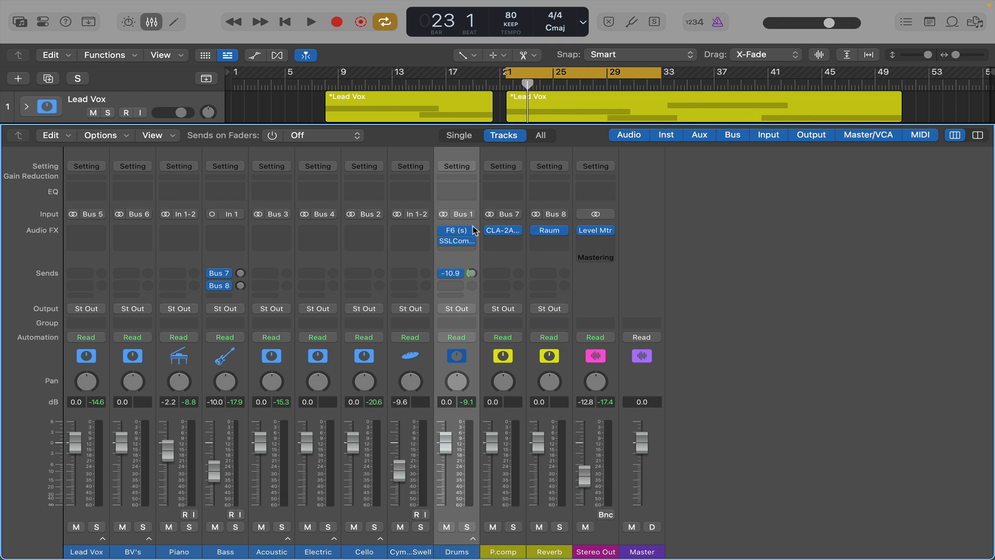
key(space)
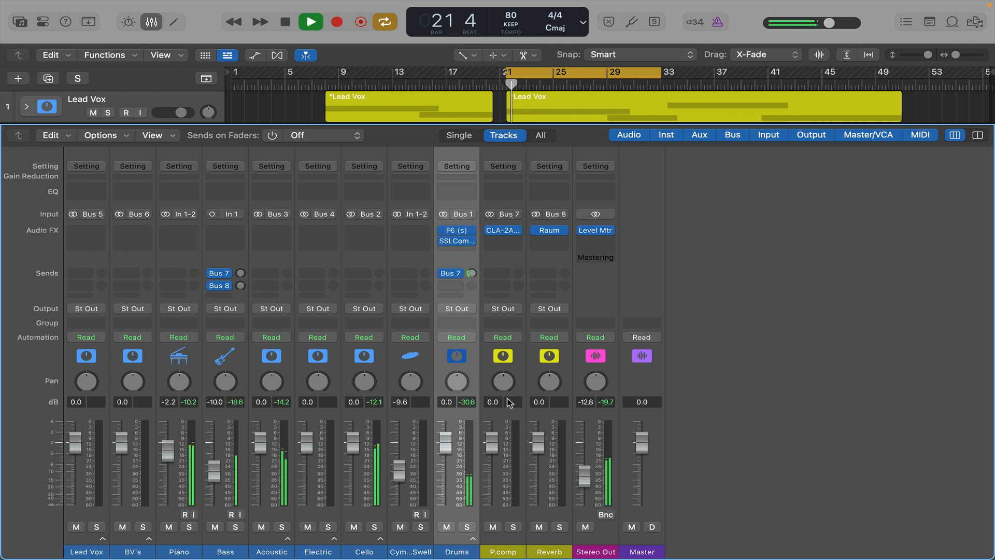
mouse_move(471, 273)
mouse_down()
mouse_move(479, 199)
mouse_move(472, 257)
mouse_up()
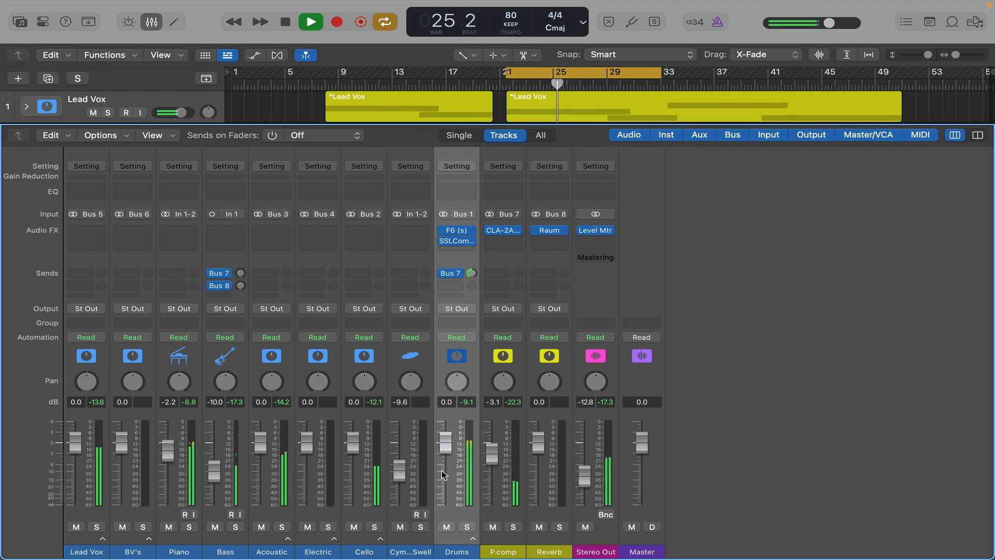
click(467, 527)
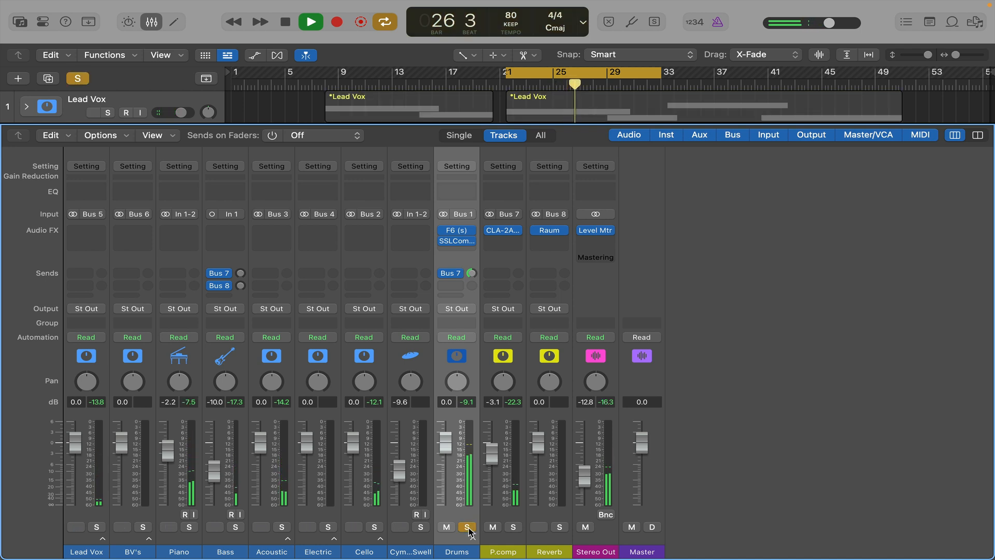
key(space)
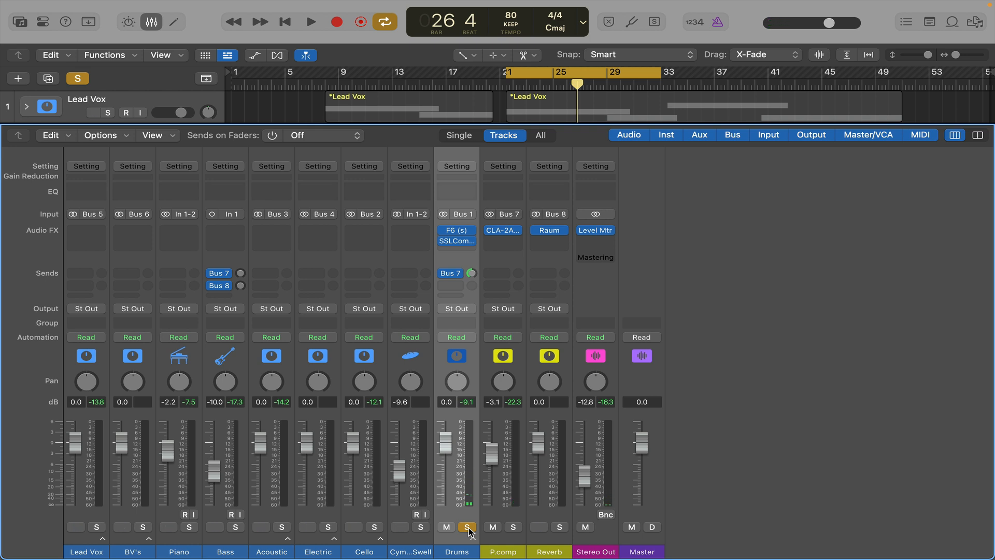
click(468, 527)
Select the Lead Vox stack and insert a Channel EQ on it in the mixer during playback
key(x)
key(space)
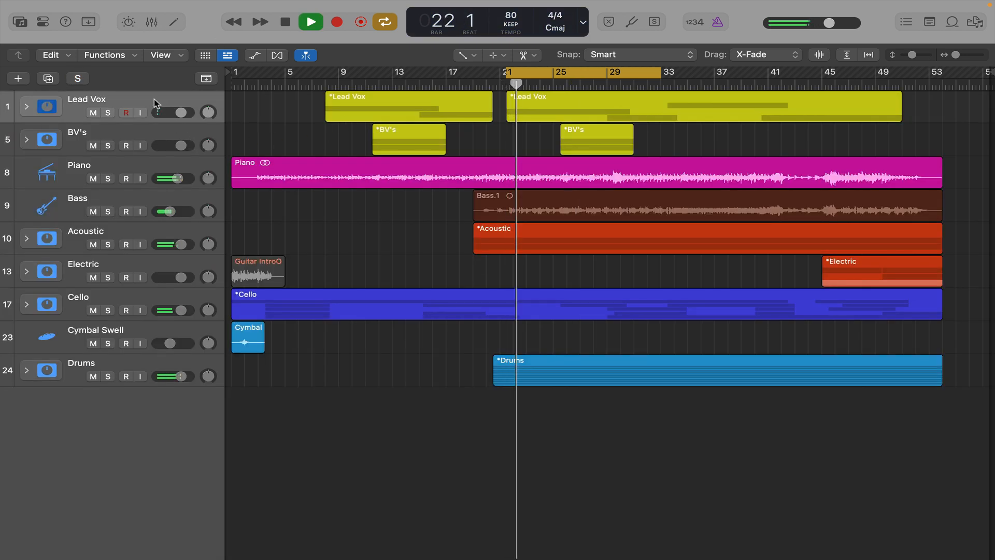
key(x)
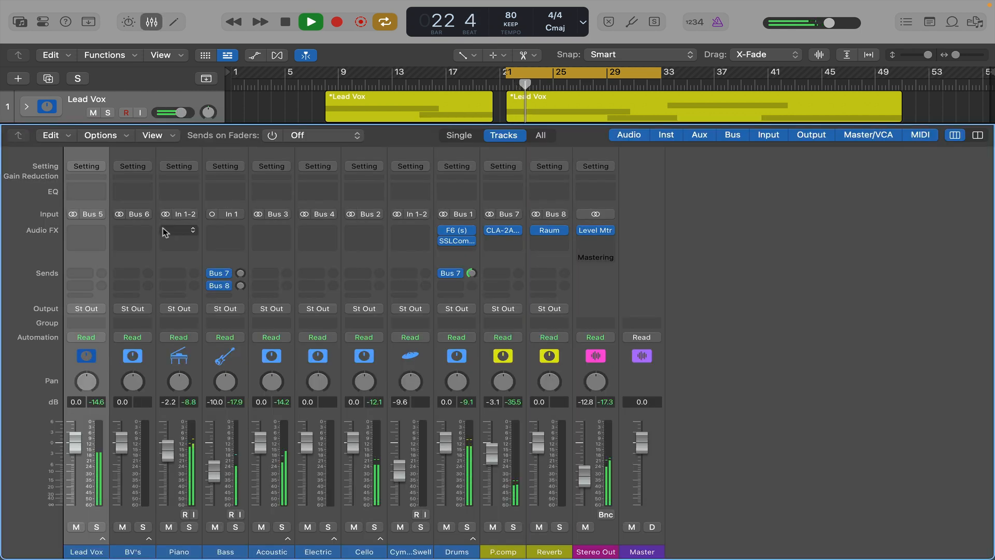
click(88, 233)
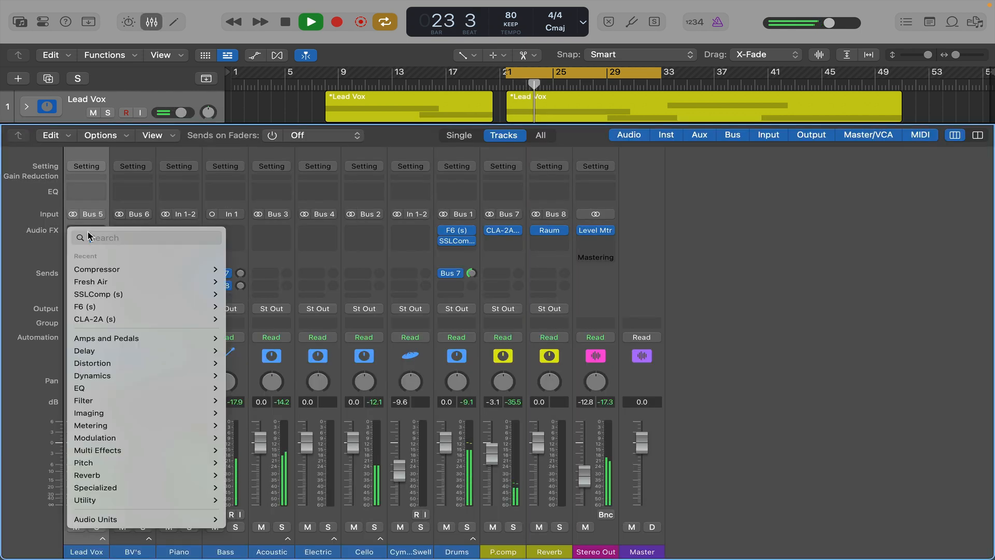
click(88, 237)
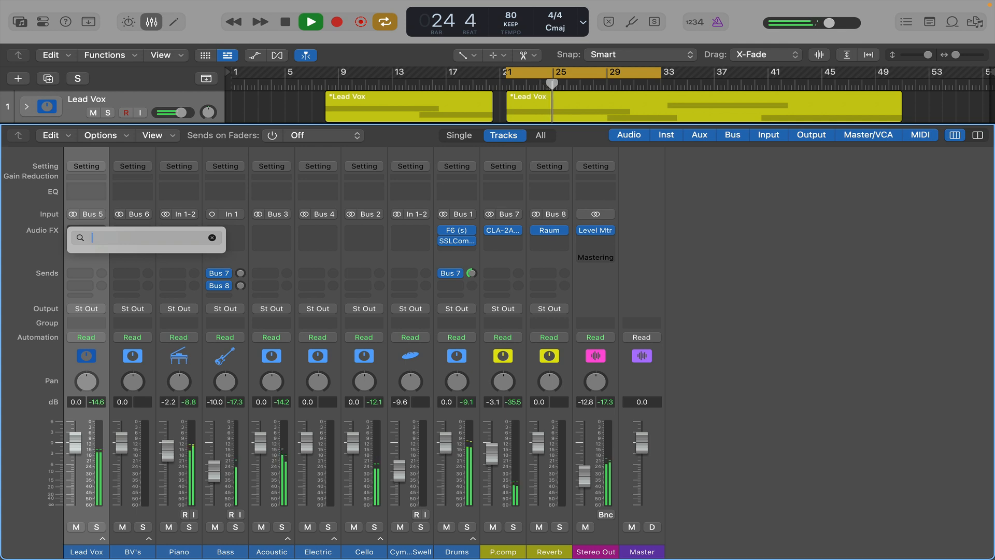
text(eq)
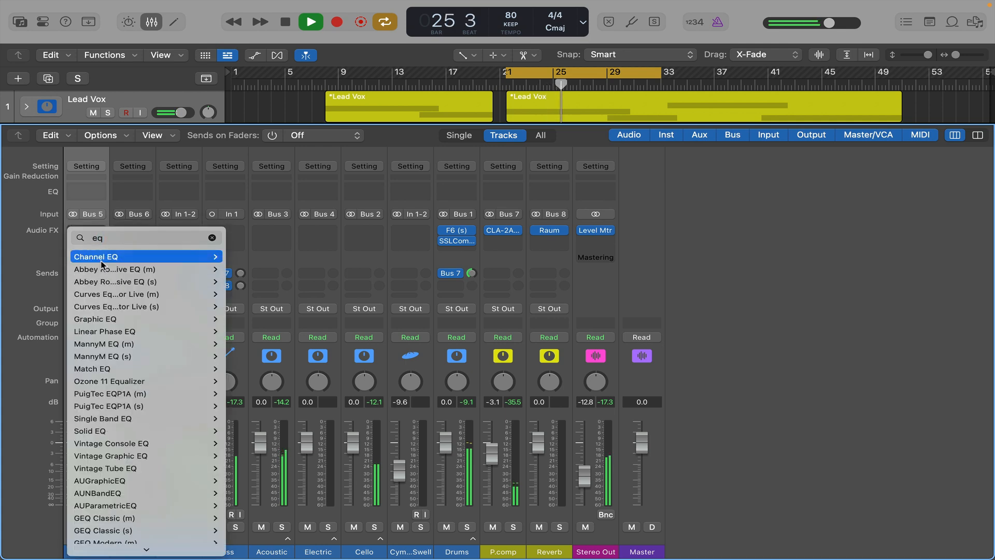
mouse_move(114, 257)
click(244, 257)
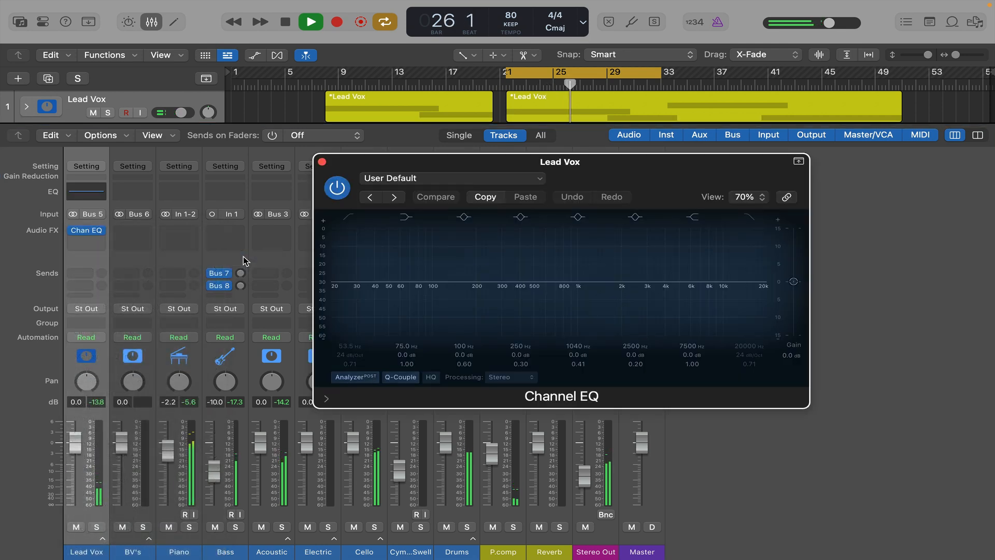
Enable the low-cut band in the Lead Vox Channel EQ and set it to 100 Hz at 24 dB/Oct
click(350, 218)
drag(393, 293, 436, 295)
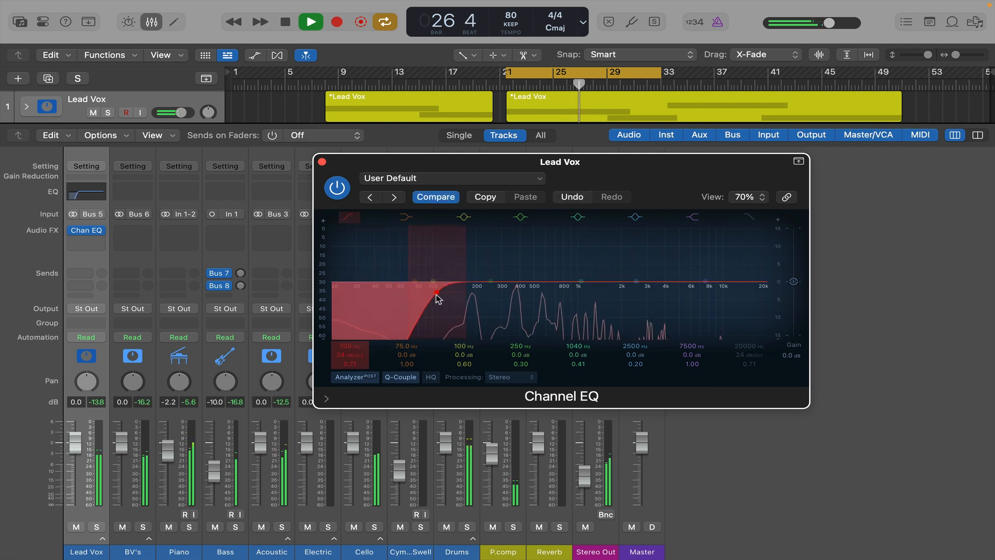
key(space)
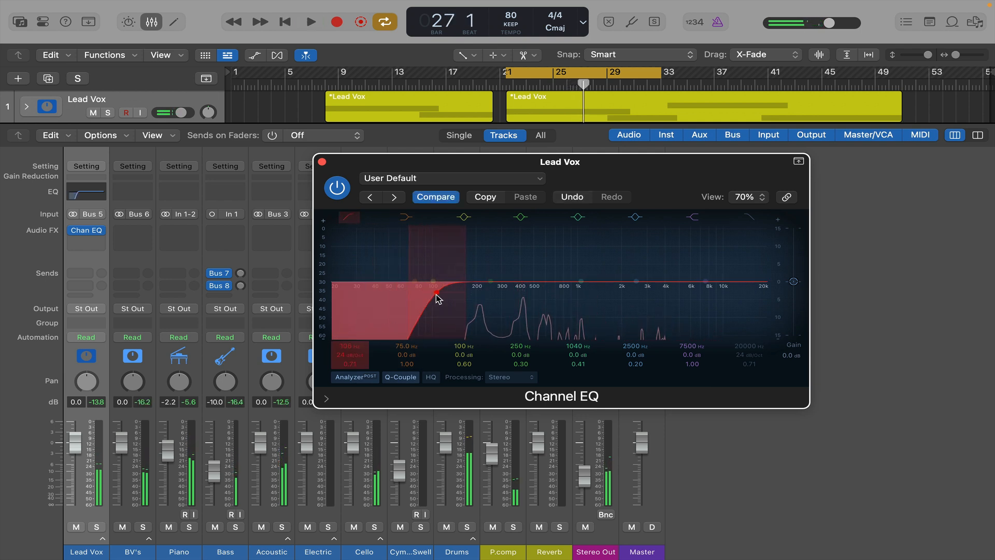
Audition the soloed Lead Vox low end by moving the low cut to 20 Hz and sweeping the high cut to 143 Hz
drag(437, 296, 322, 297)
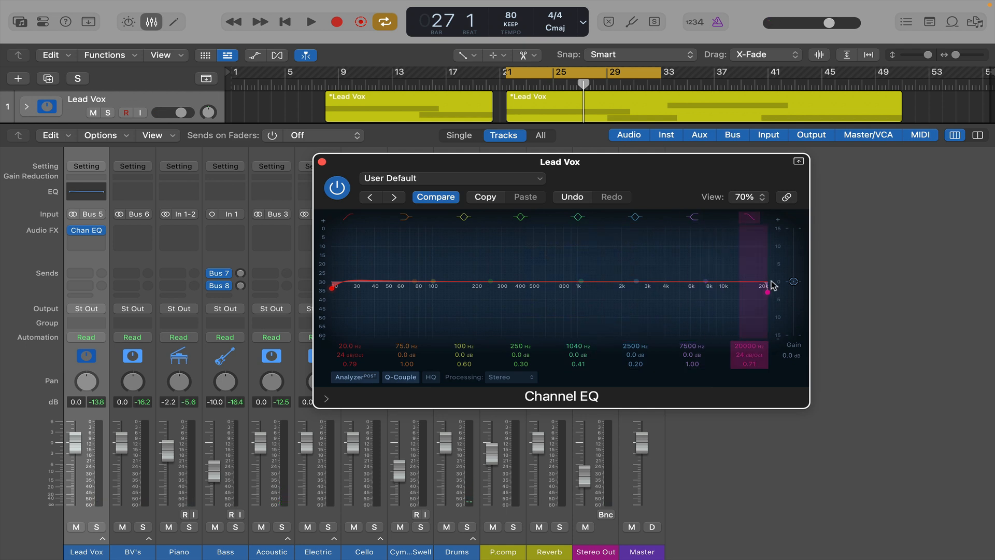
drag(767, 288, 434, 296)
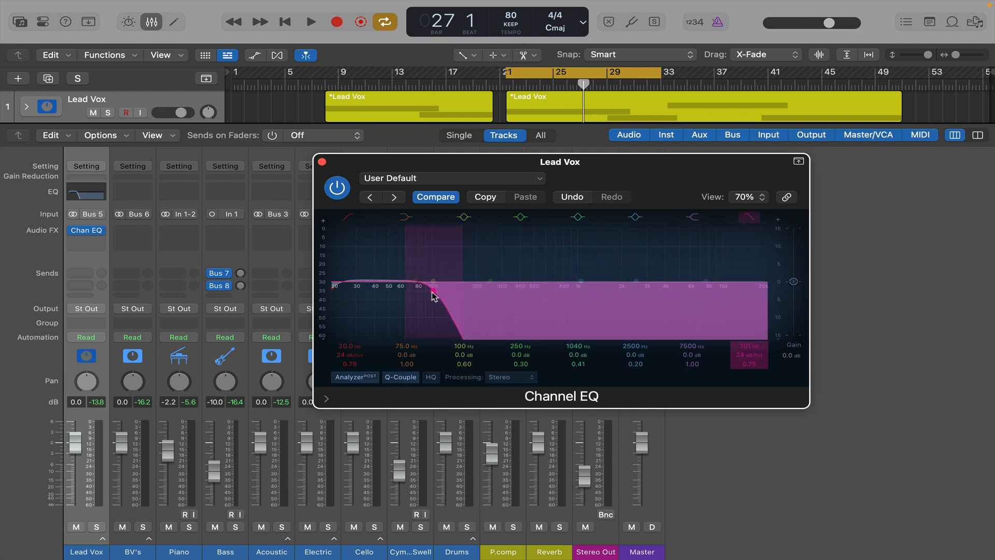
key(space)
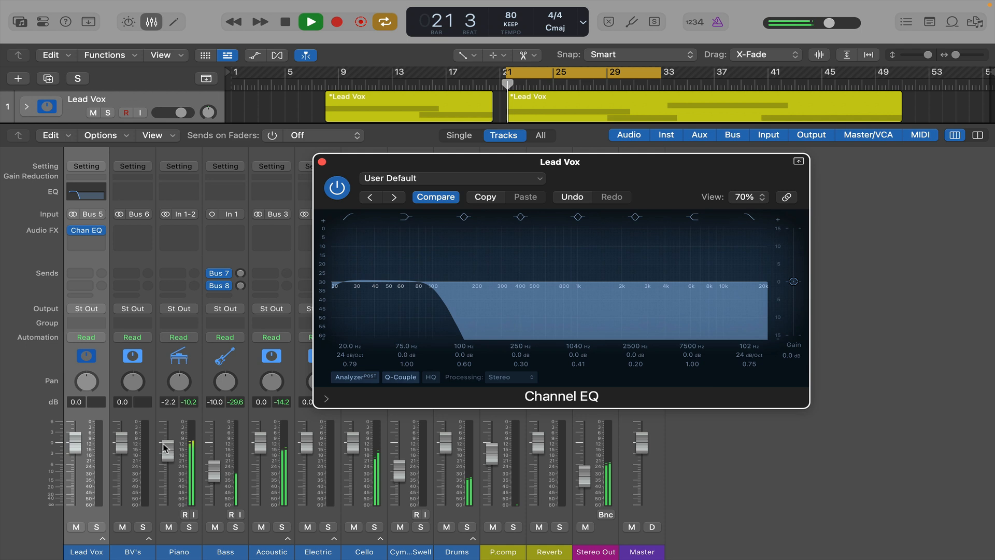
click(97, 526)
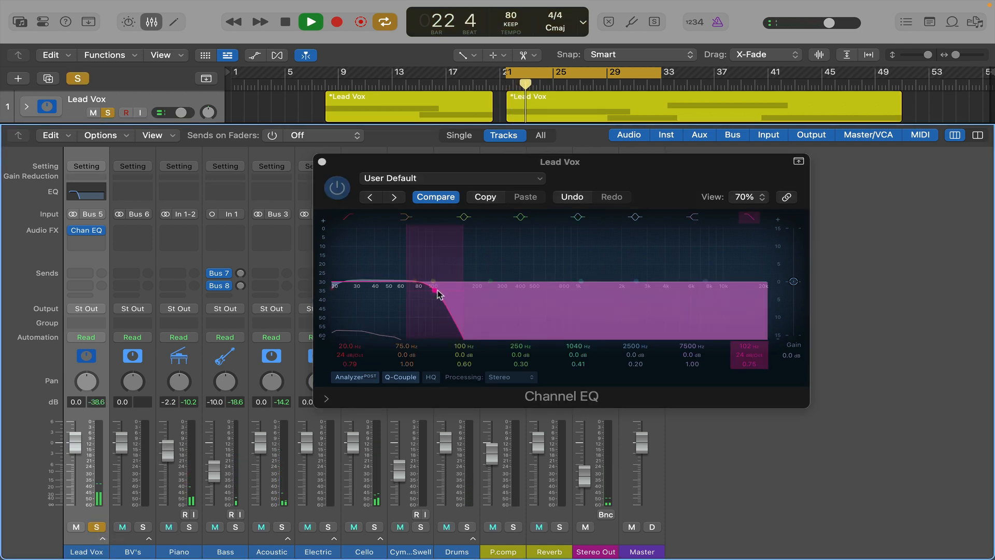
drag(435, 291, 456, 296)
key(space)
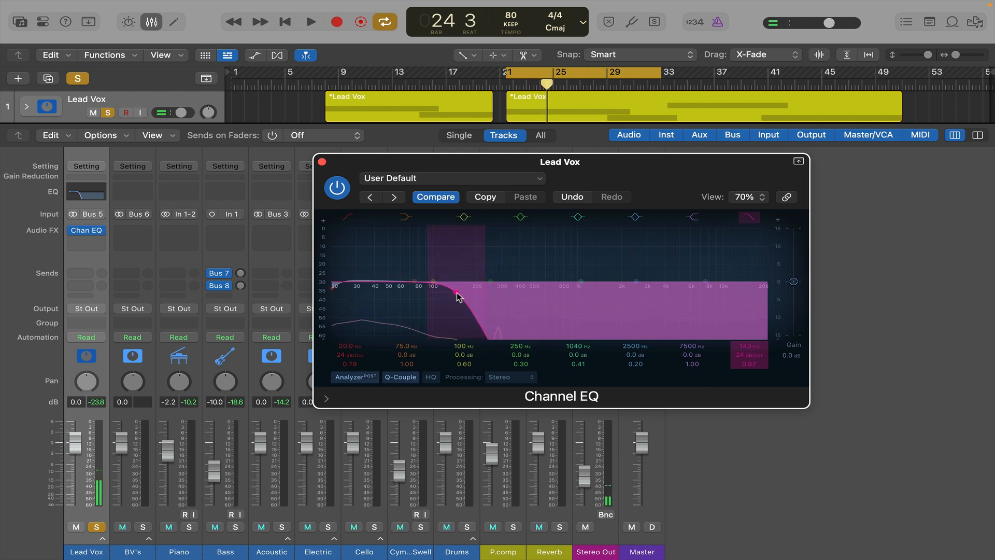
Turn off the high-cut band and set the Lead Vox low cut to 145 Hz
click(749, 217)
click(348, 216)
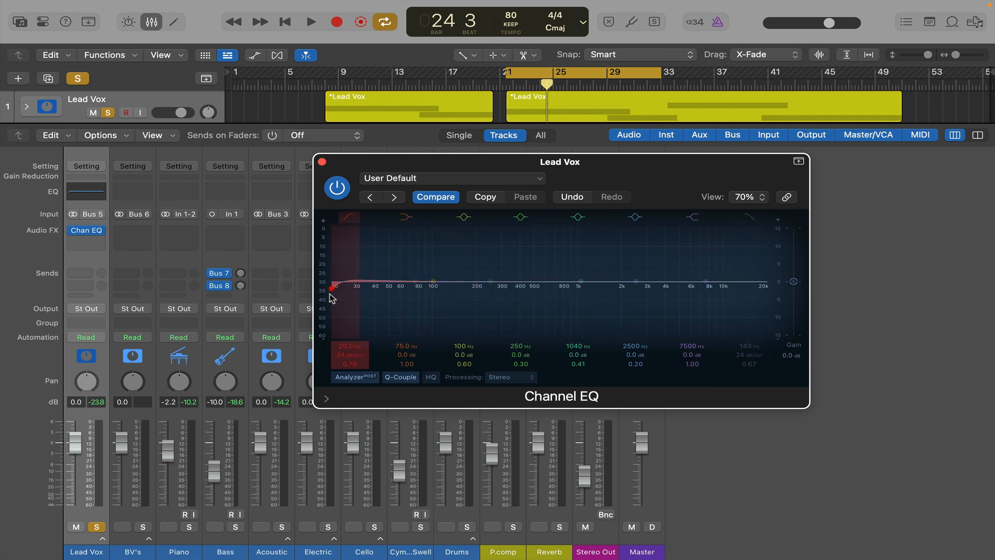
drag(334, 290, 456, 293)
key(space)
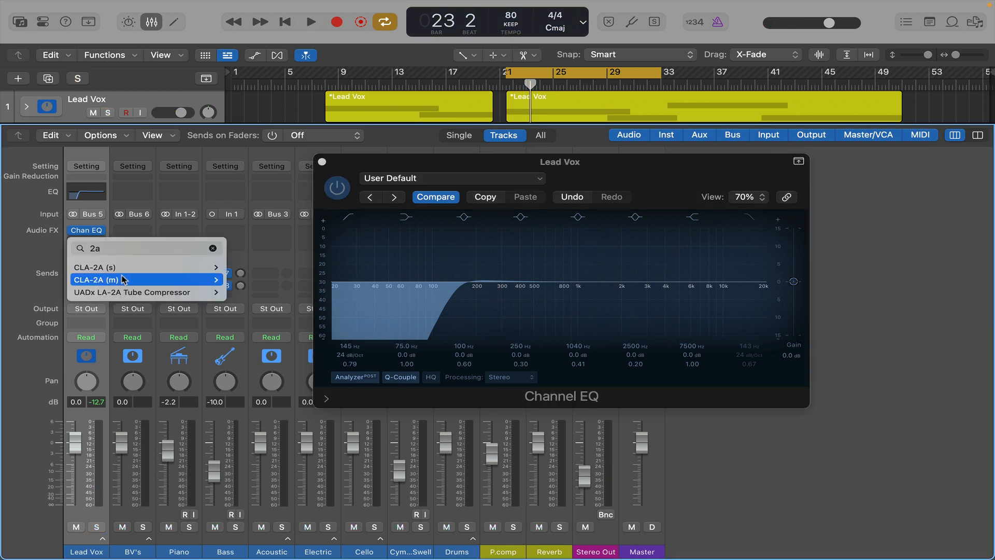
Insert the stereo CLA-2A compressor on the Lead Vox stack and set its gain to 40 during playback
mouse_move(123, 276)
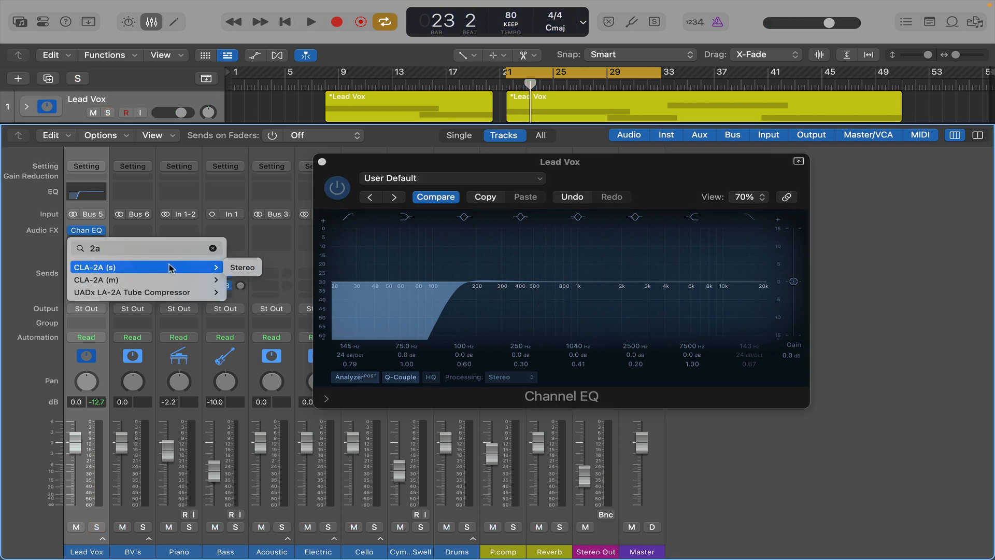
click(237, 267)
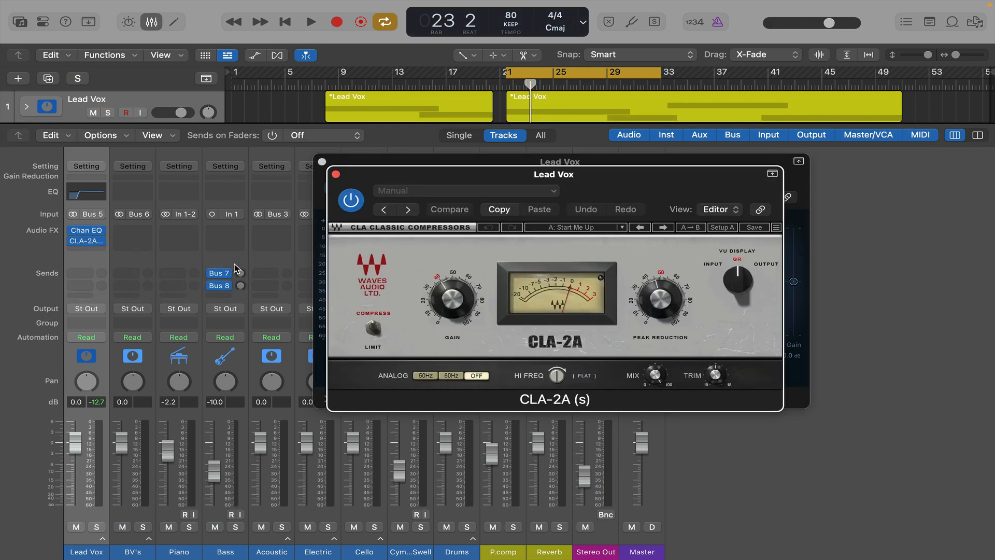
key(space)
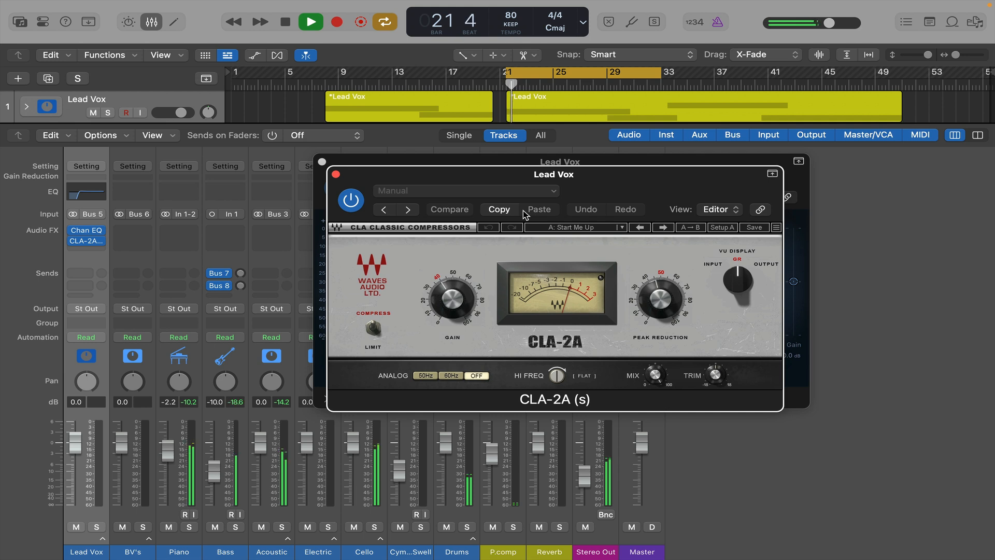
drag(611, 191, 705, 163)
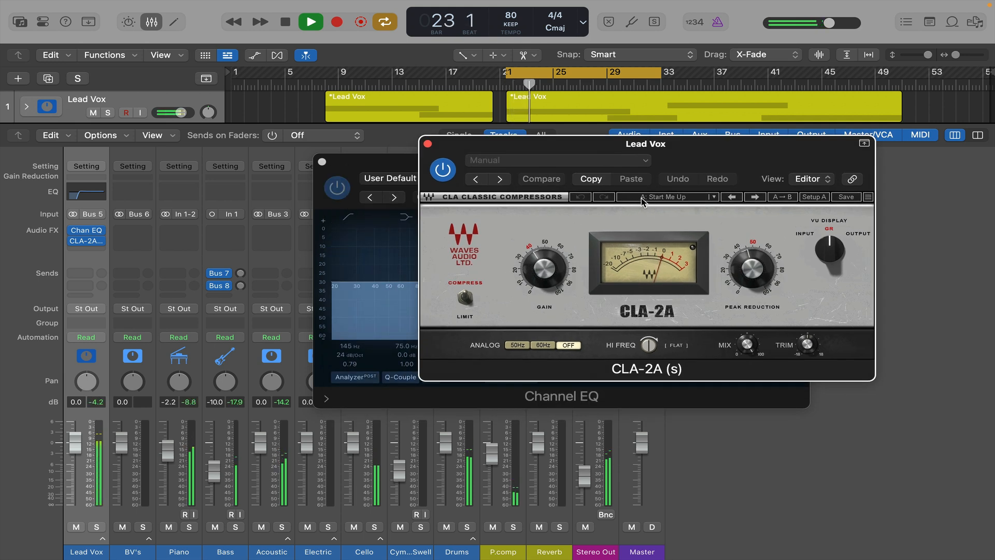
drag(544, 268, 544, 267)
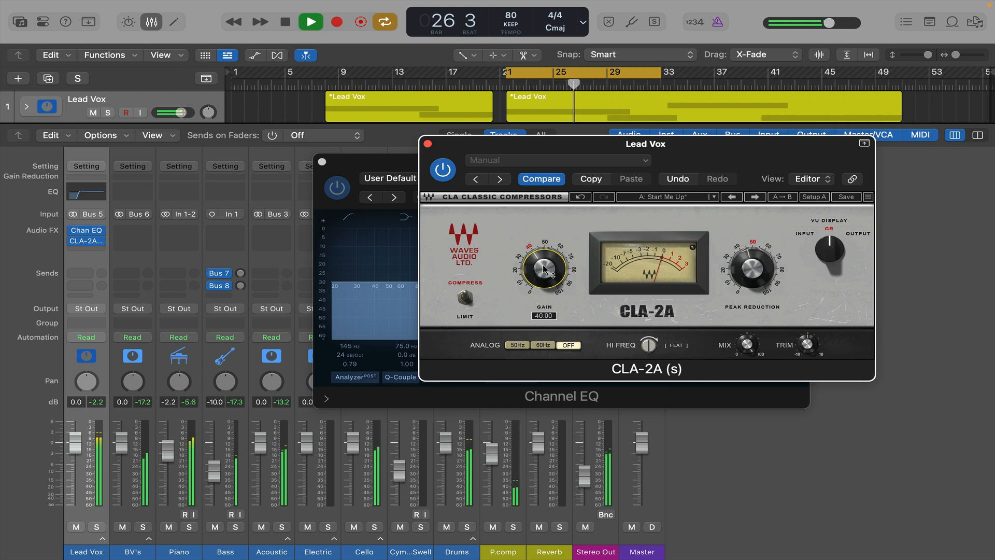
key(space)
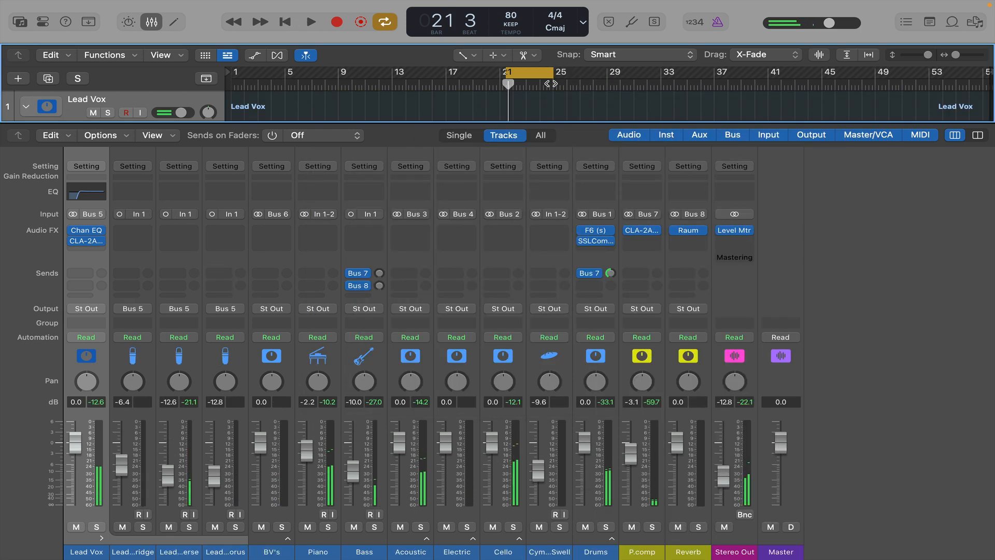
click(91, 251)
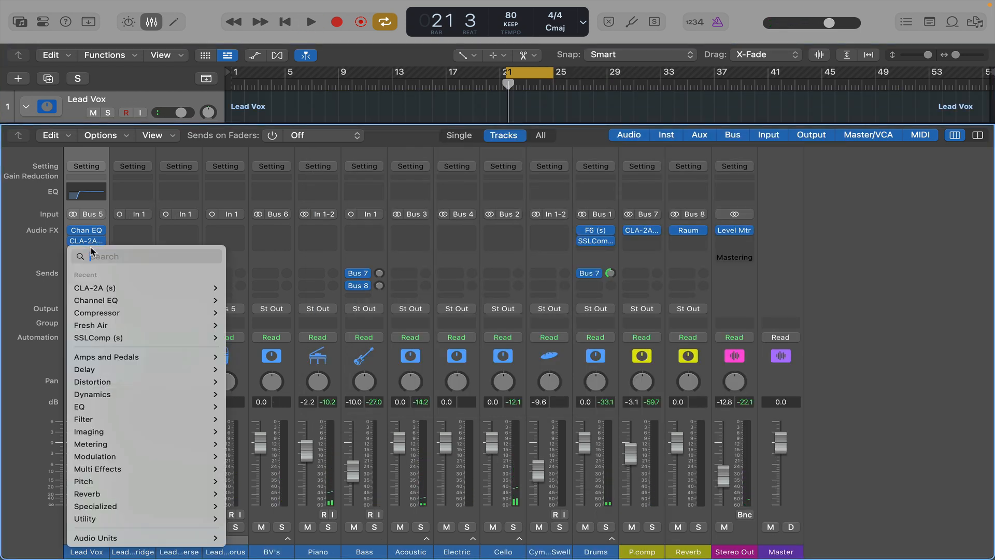
text(de)
key(Return)
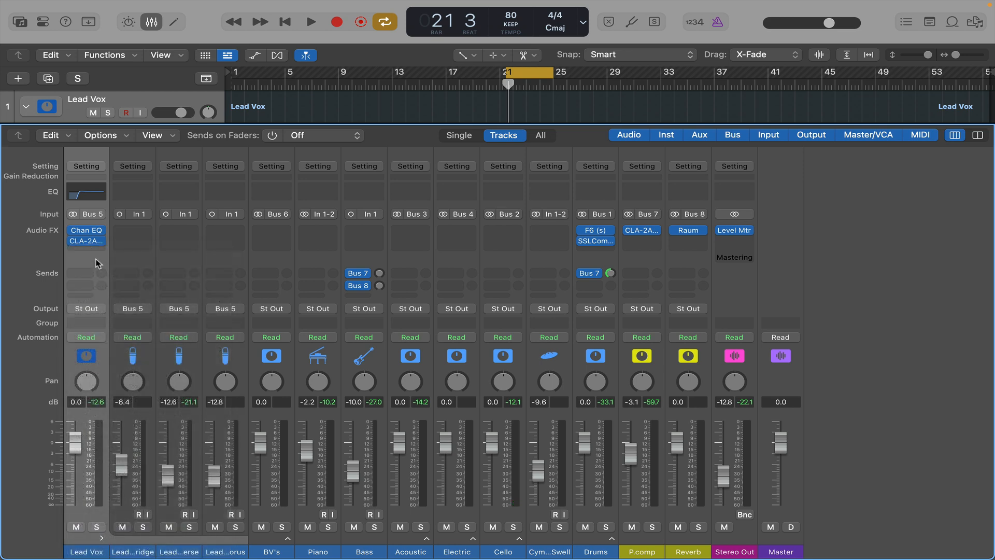
Insert the DeEsser (m) plug-in after the CLA-2A on the Lead Vox stack
click(91, 250)
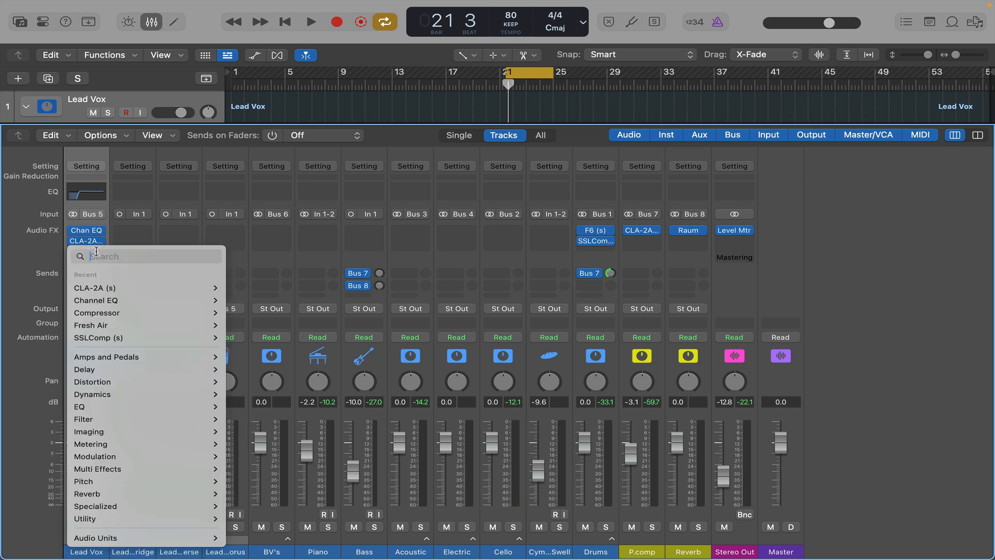
text(de)
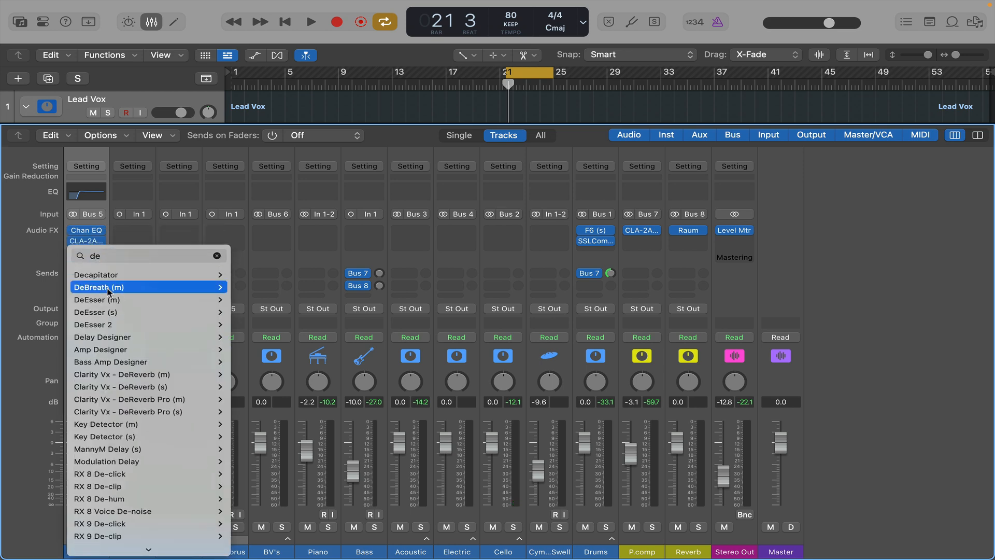
mouse_move(184, 299)
click(251, 301)
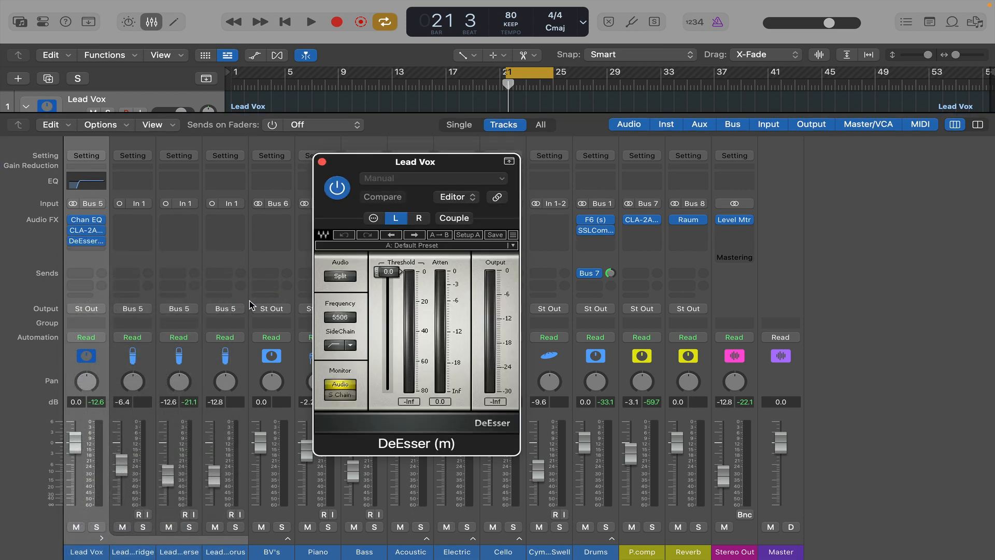
Set the Lead Vox DeEsser threshold to -18.5 while checking the attenuation during playback
drag(396, 276, 395, 300)
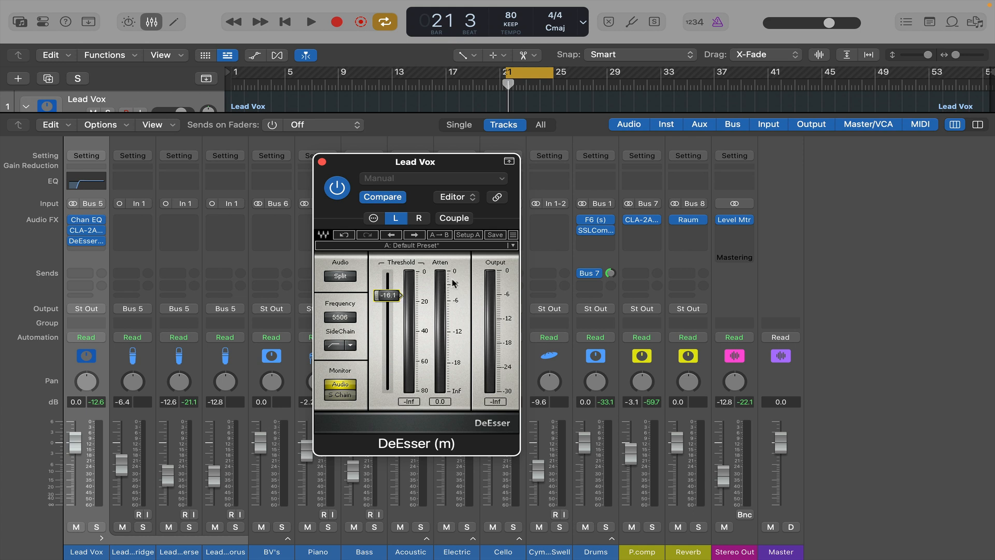
key(space)
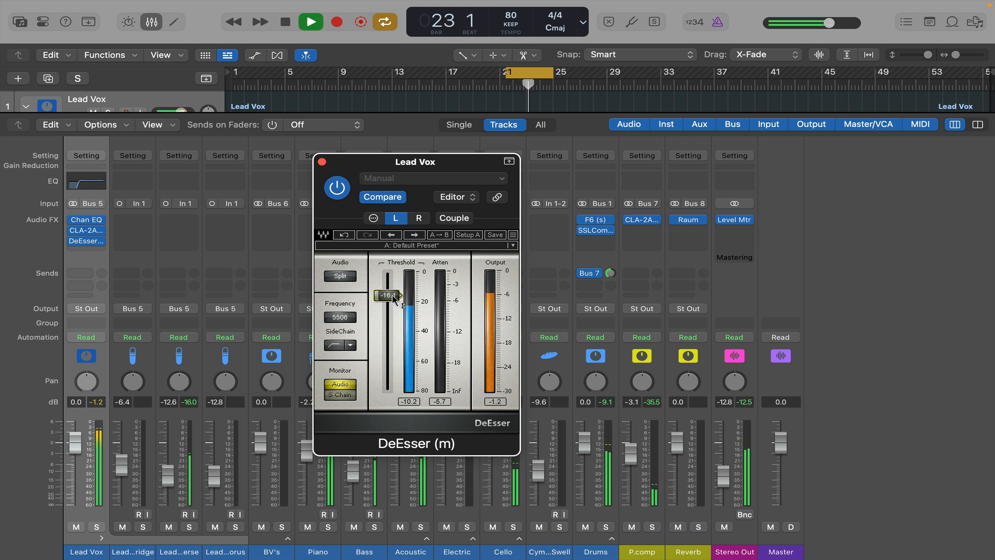
key(space)
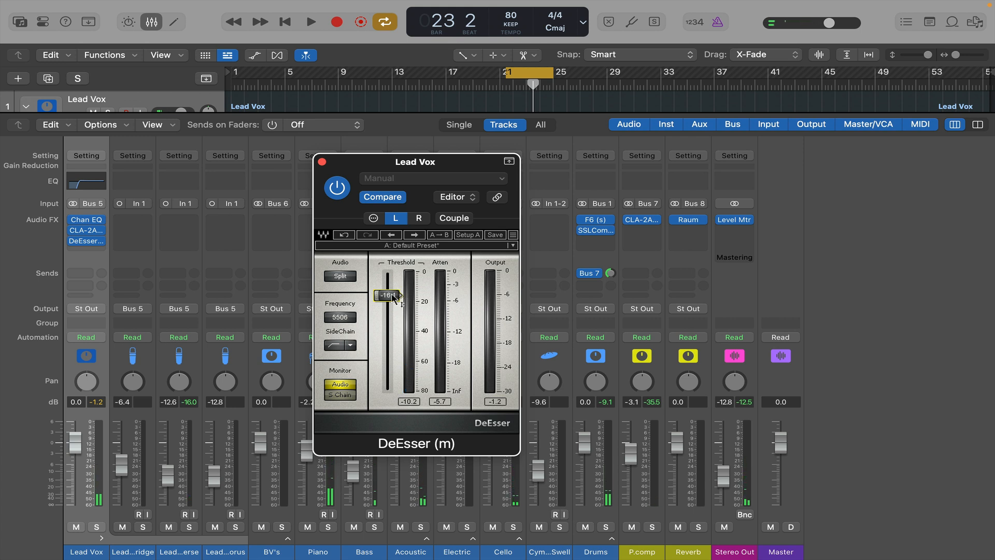
drag(386, 295, 393, 305)
key(space)
scroll(595, 104, up, 3)
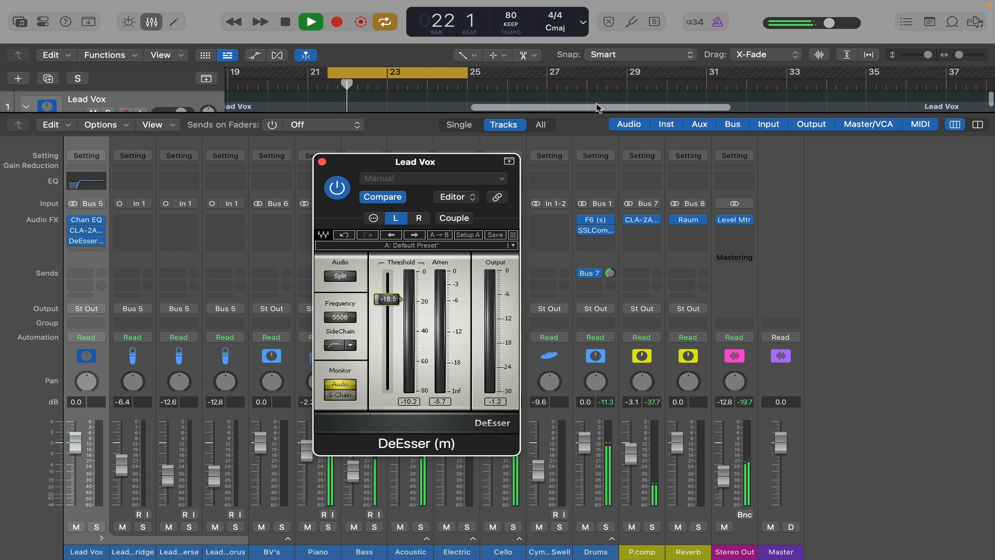
key(space)
click(322, 161)
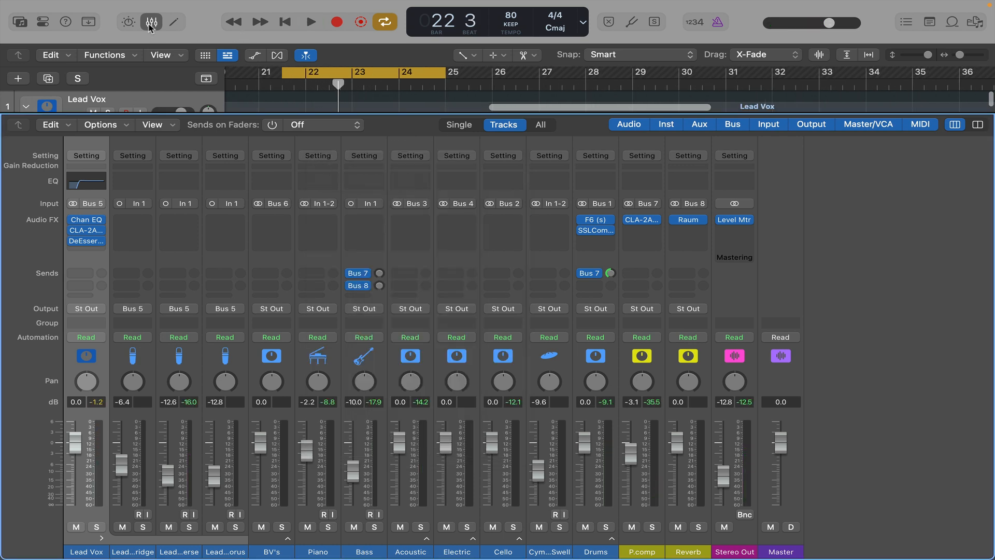
Insert the Compressor after the DeEsser on the Lead Vox stack and set its threshold to -10.5 dB during playback
key(x)
scroll(336, 168, down, 5)
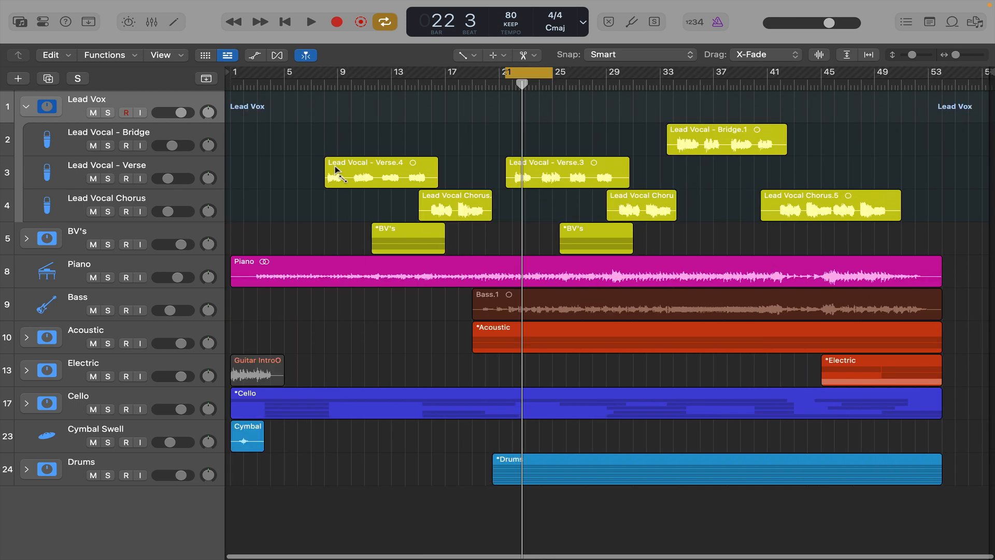
key(x)
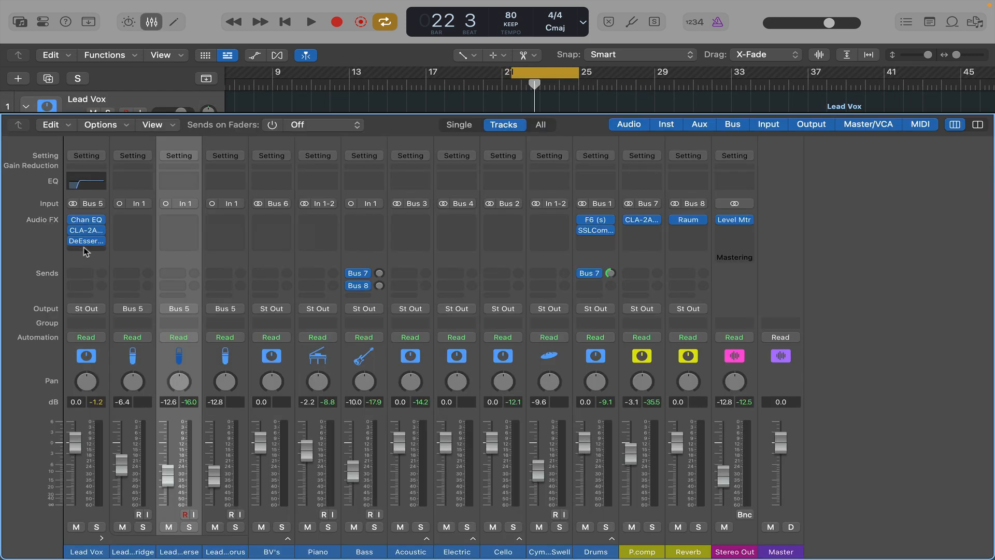
click(86, 250)
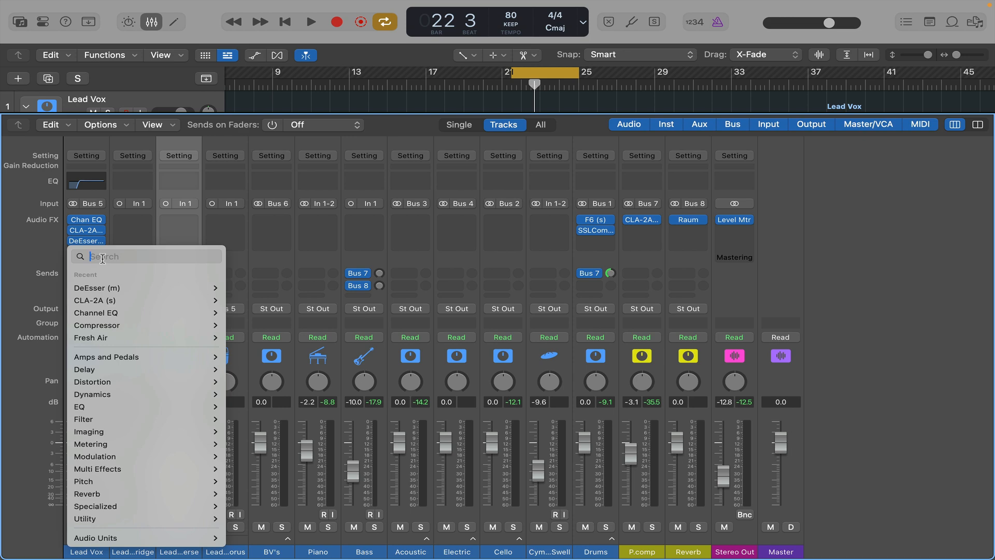
mouse_move(103, 325)
click(248, 325)
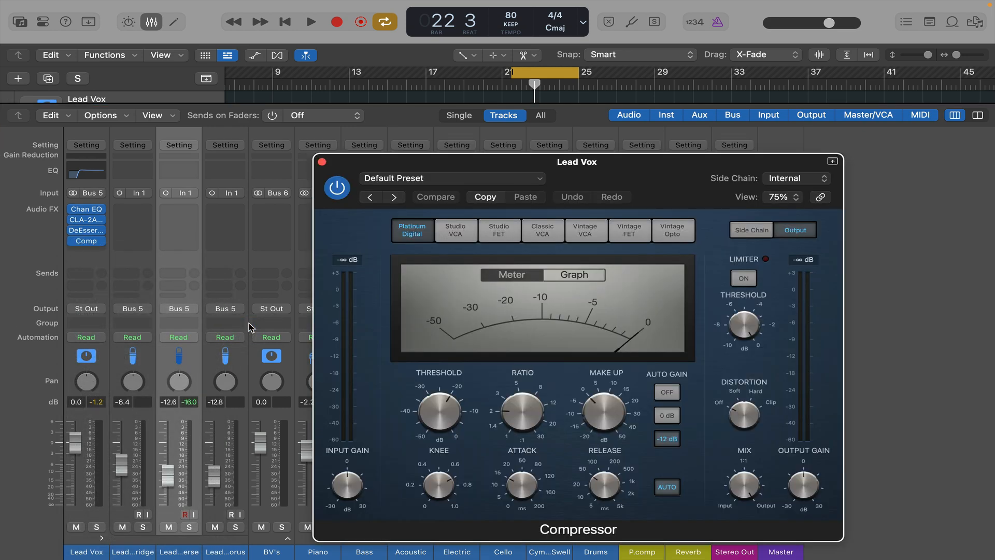
key(space)
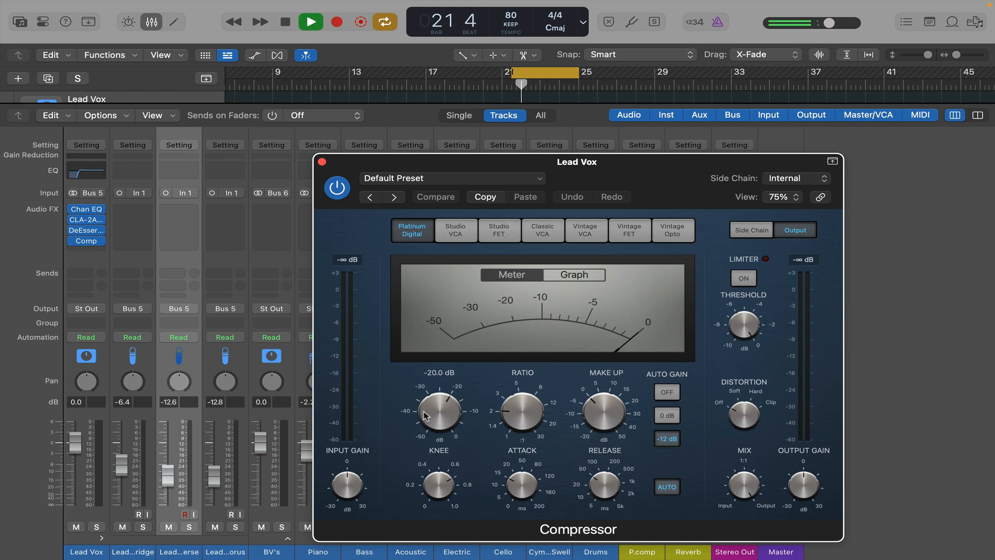
mouse_move(424, 415)
mouse_down()
mouse_move(434, 382)
mouse_move(435, 406)
mouse_up()
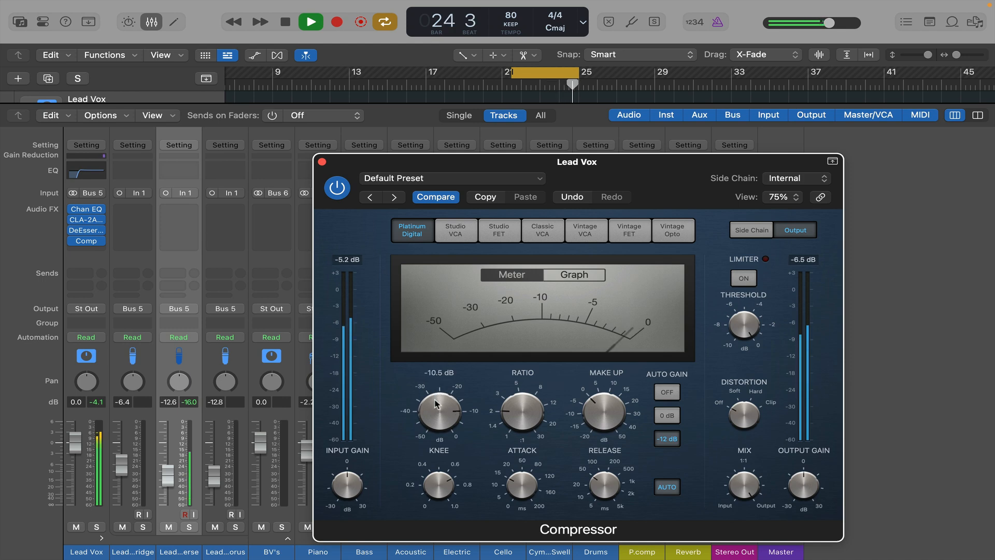
click(322, 162)
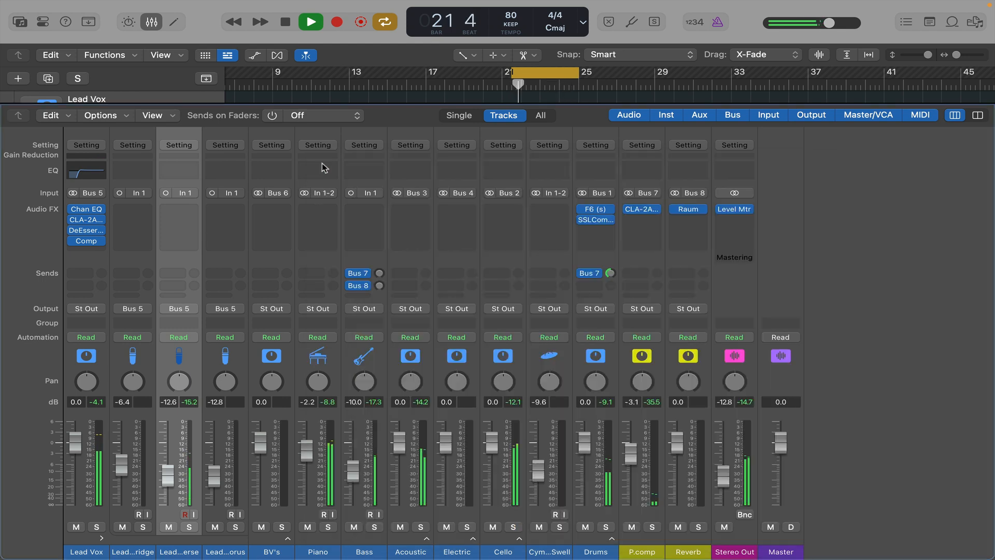
key(space)
Add a send to Bus 8 (Reverb) on the Lead Vox stack and raise it to about -9.2 dB during playback
click(83, 273)
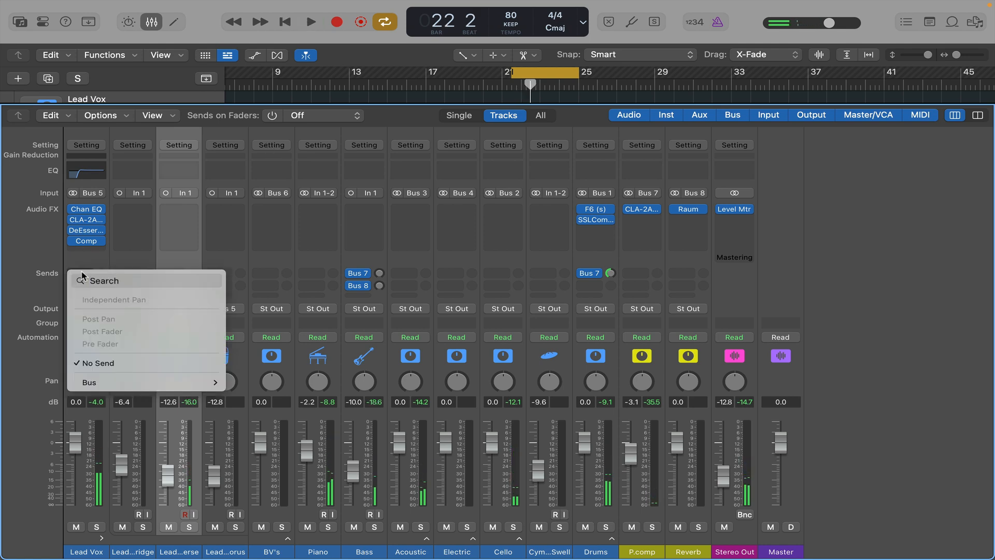
mouse_move(120, 382)
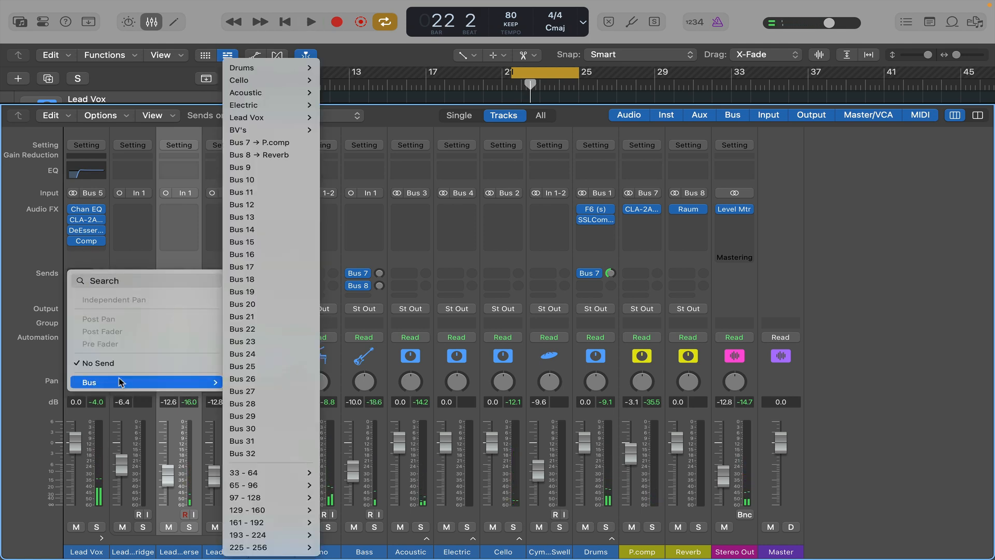
click(272, 155)
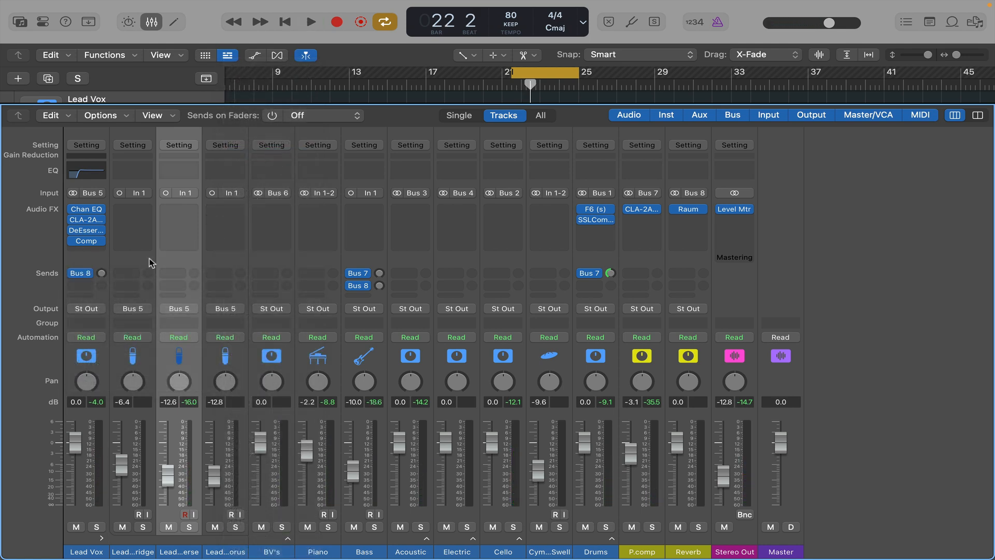
key(space)
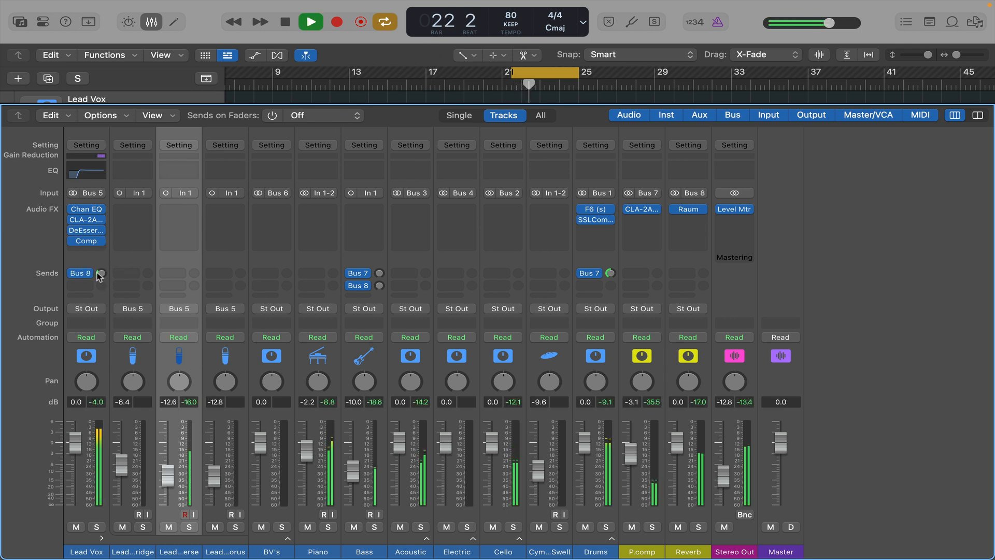
mouse_move(101, 271)
mouse_down()
mouse_move(114, 227)
mouse_move(100, 244)
mouse_move(97, 290)
mouse_up()
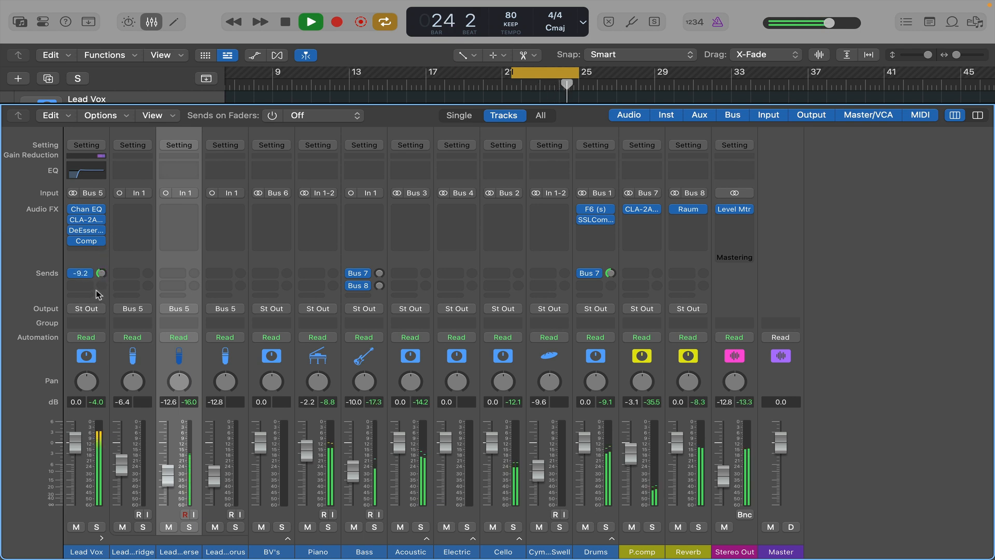
Lower the Reverb aux volume to -3.1 dB and turn off cycle playback
drag(672, 426, 676, 457)
click(556, 73)
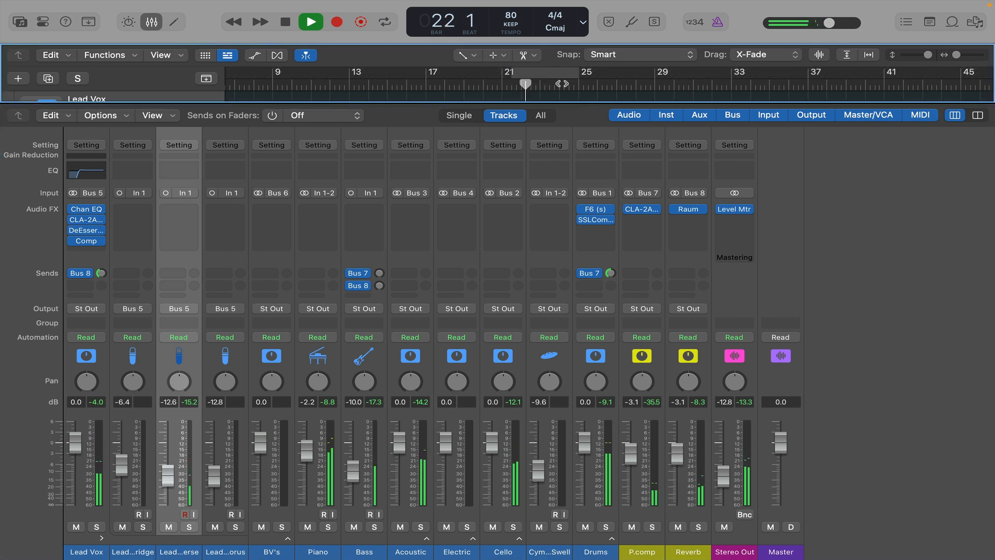
scroll(563, 83, up, 5)
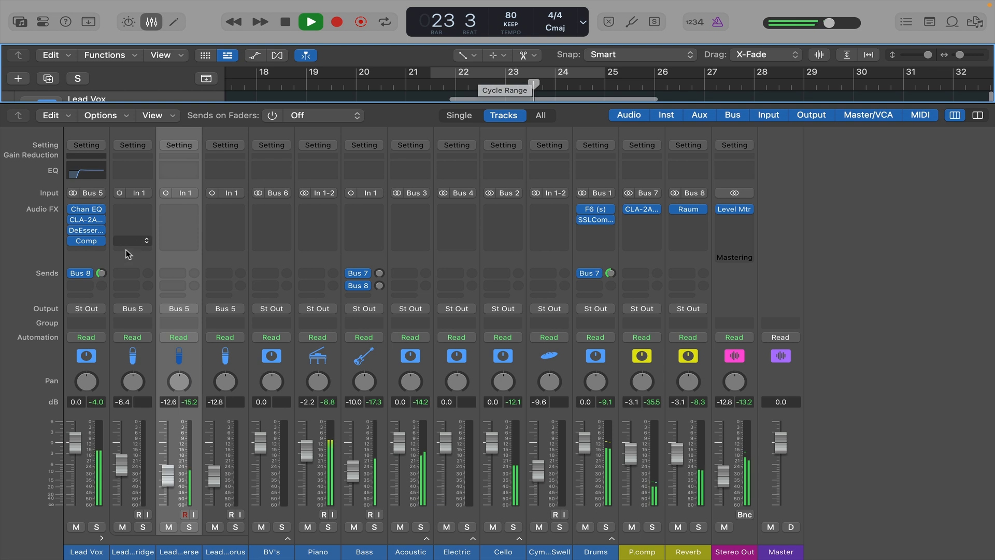
Raise the Lead Vox send to the Reverb bus to about -3.2 dB and fine-tune it by ear
click(101, 273)
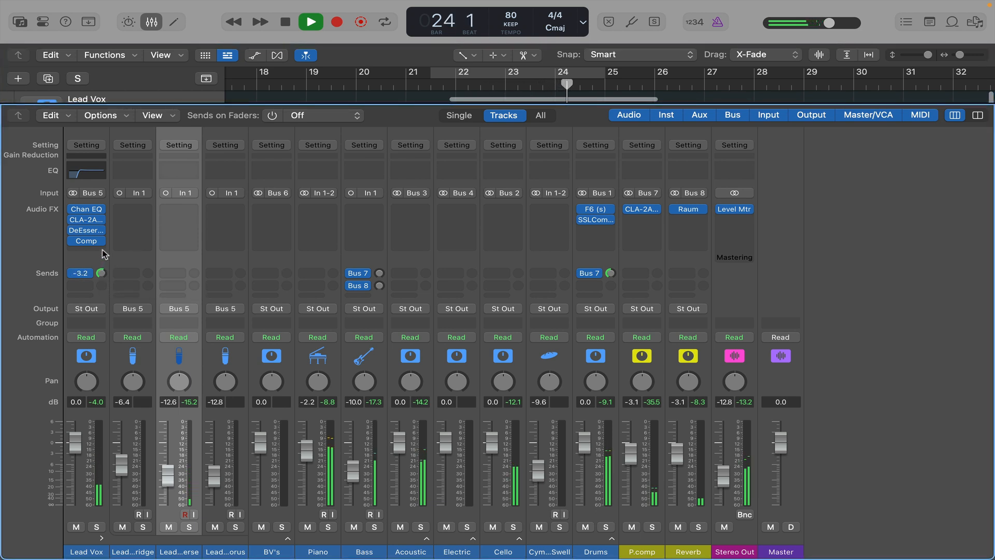
drag(106, 254, 103, 258)
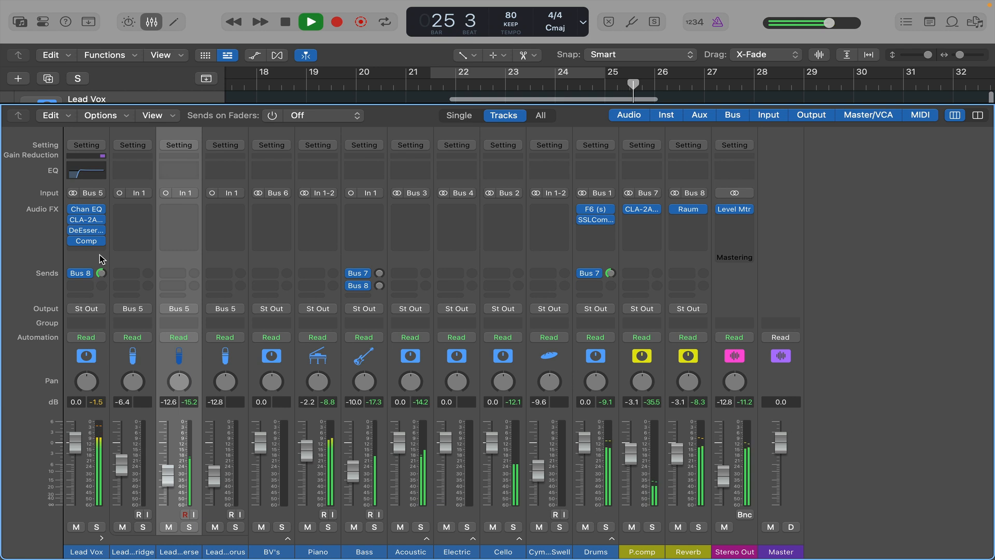
key(space)
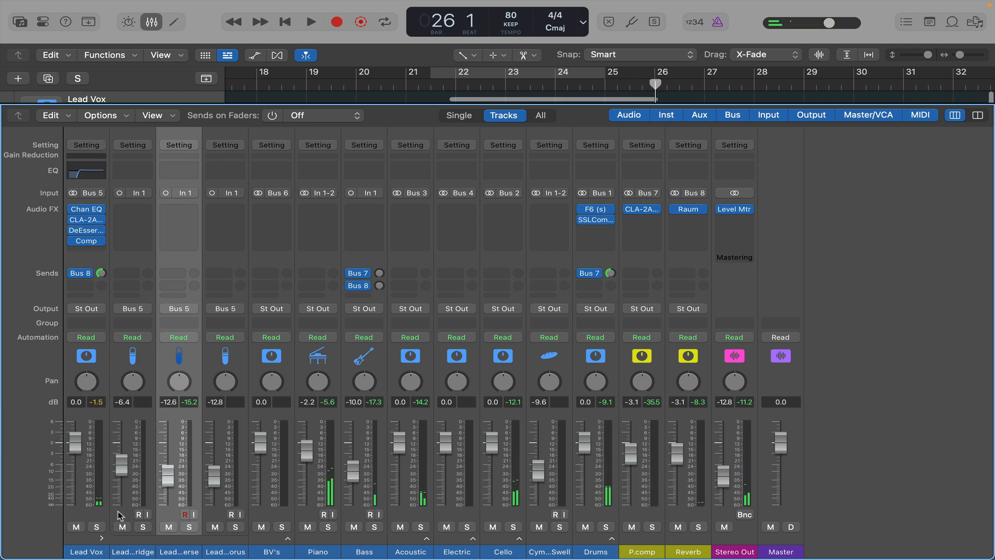
Collapse the Lead Vox stack and copy its channel strip setting
click(103, 539)
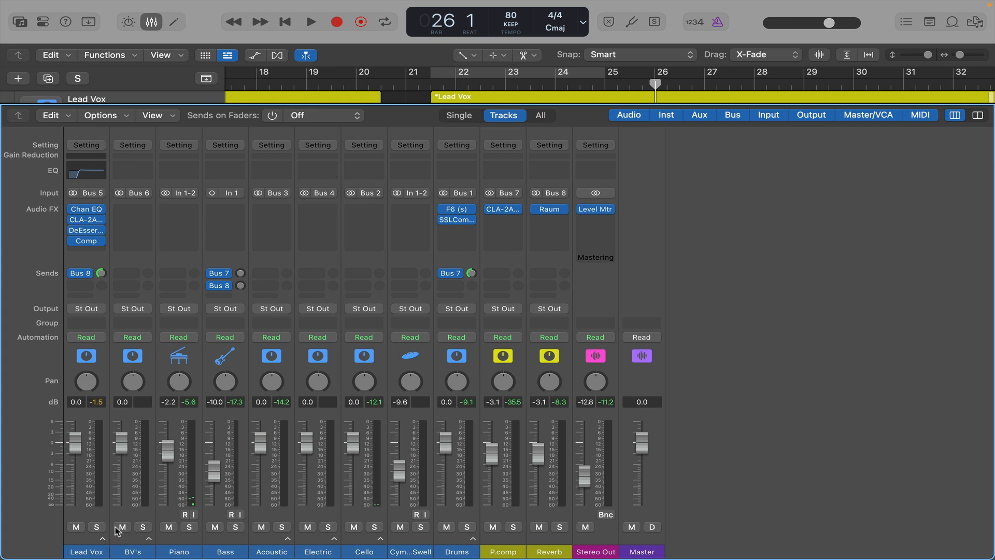
click(131, 507)
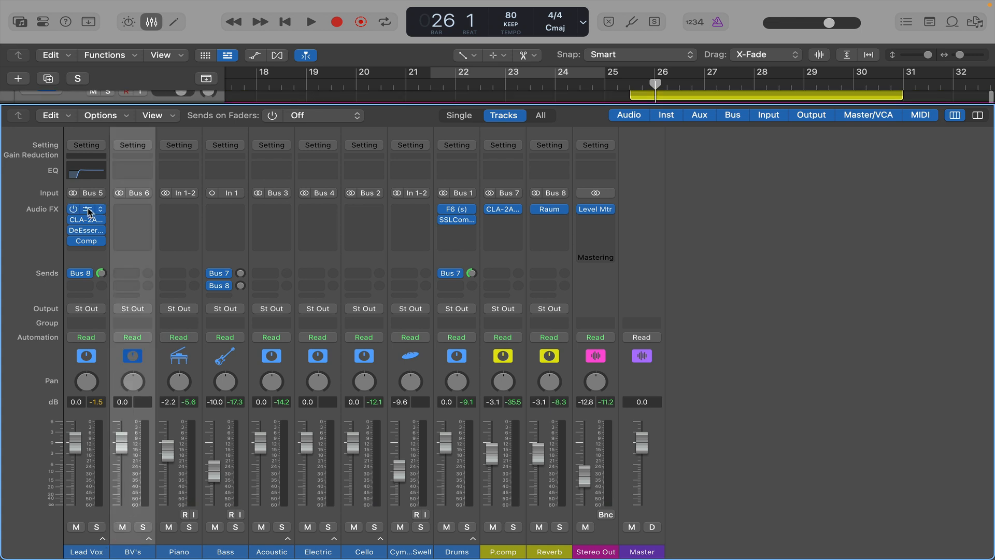
click(89, 261)
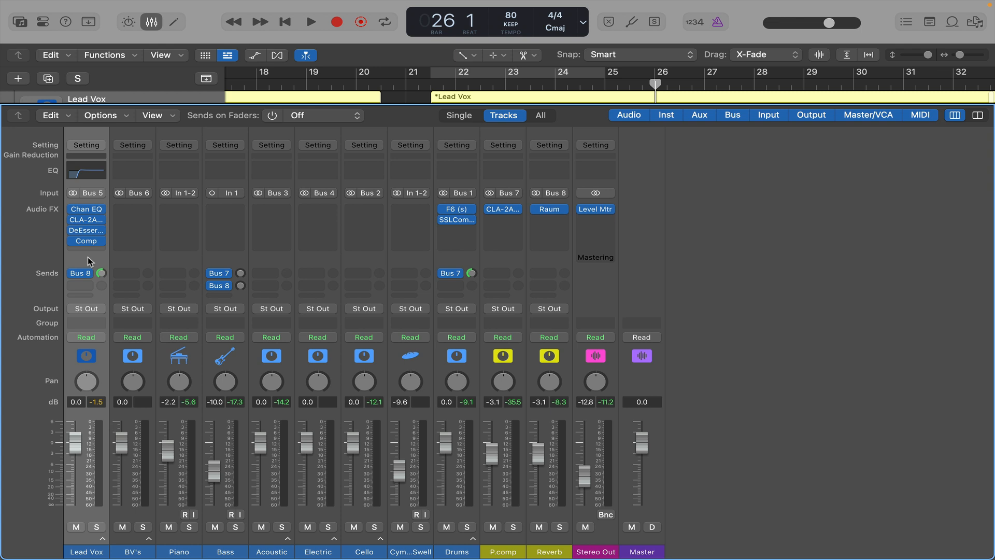
click(87, 147)
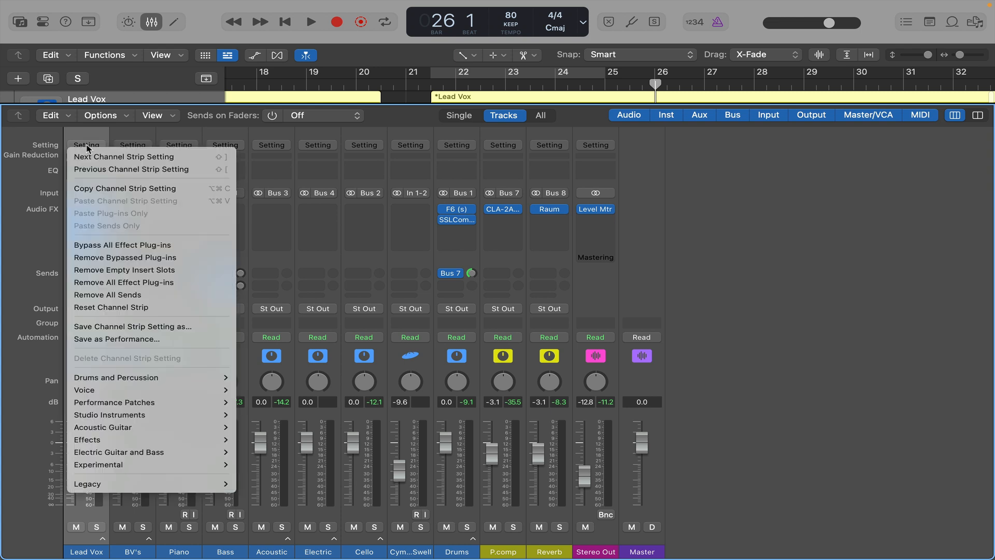
click(101, 189)
Paste the copied channel strip setting onto the BV's stack
click(151, 355)
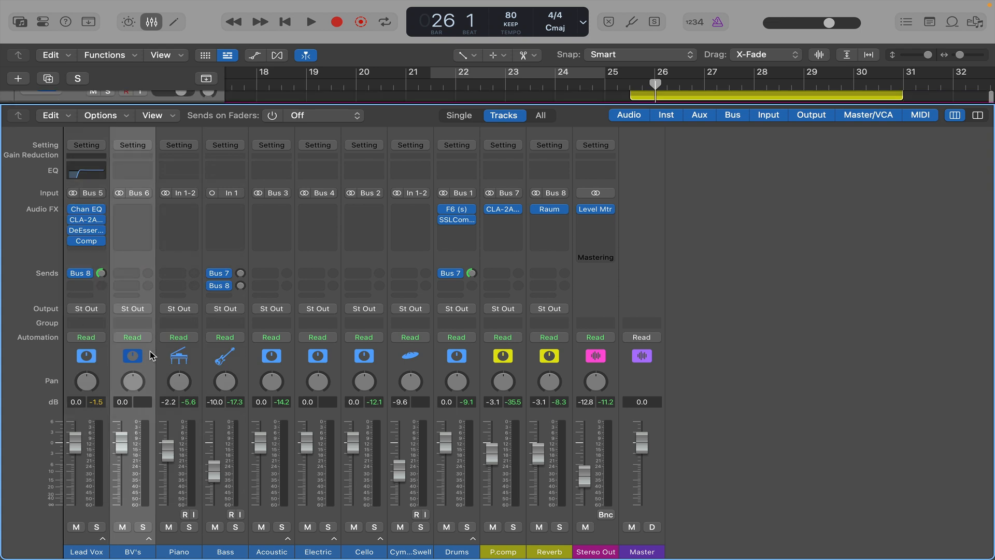
click(128, 146)
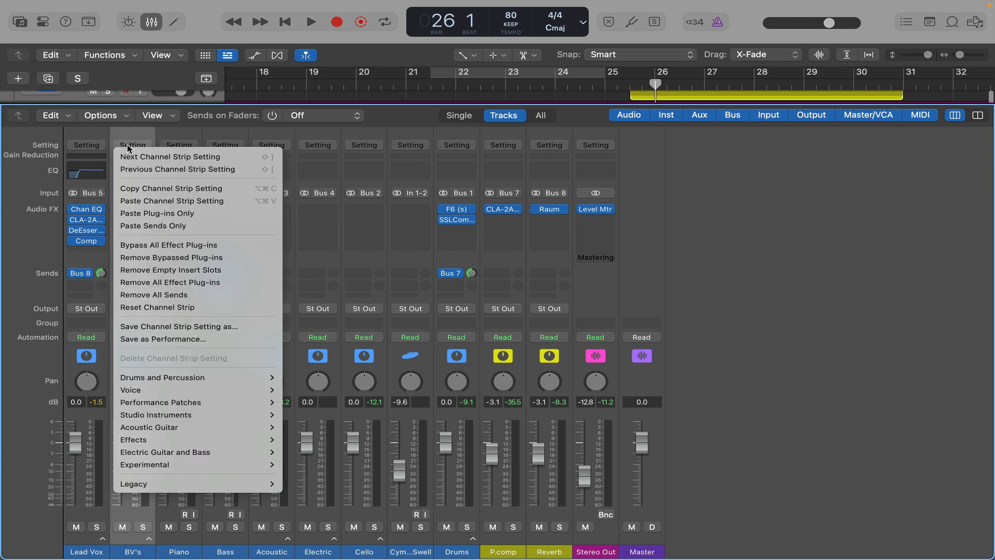
click(148, 202)
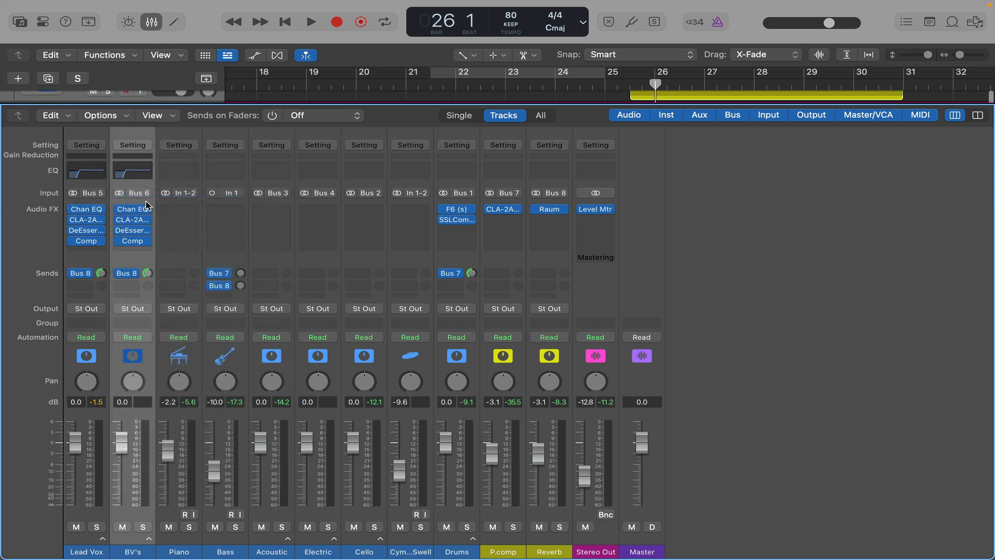
click(195, 353)
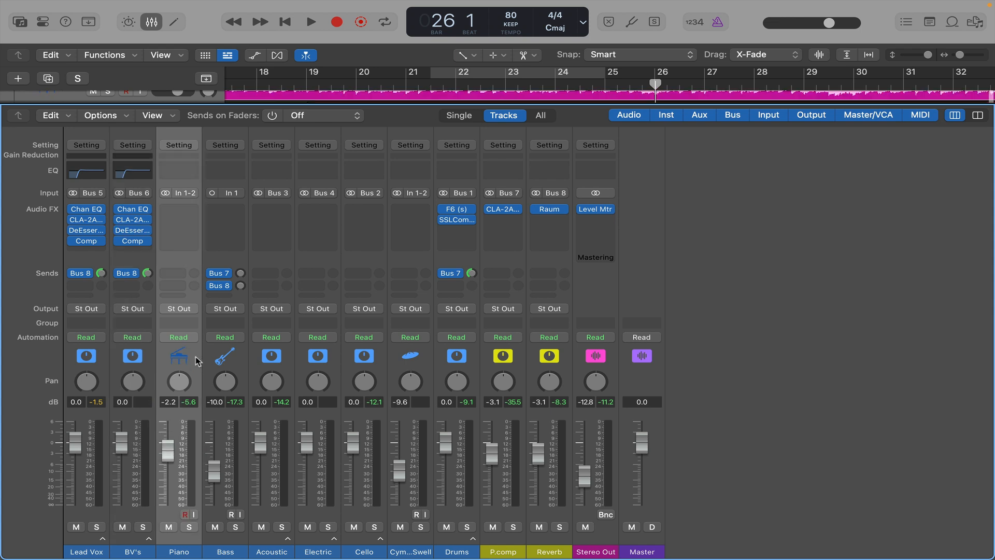
Hide the mixer and lower the BV's stack volume in the track list during playback
key(space)
click(152, 22)
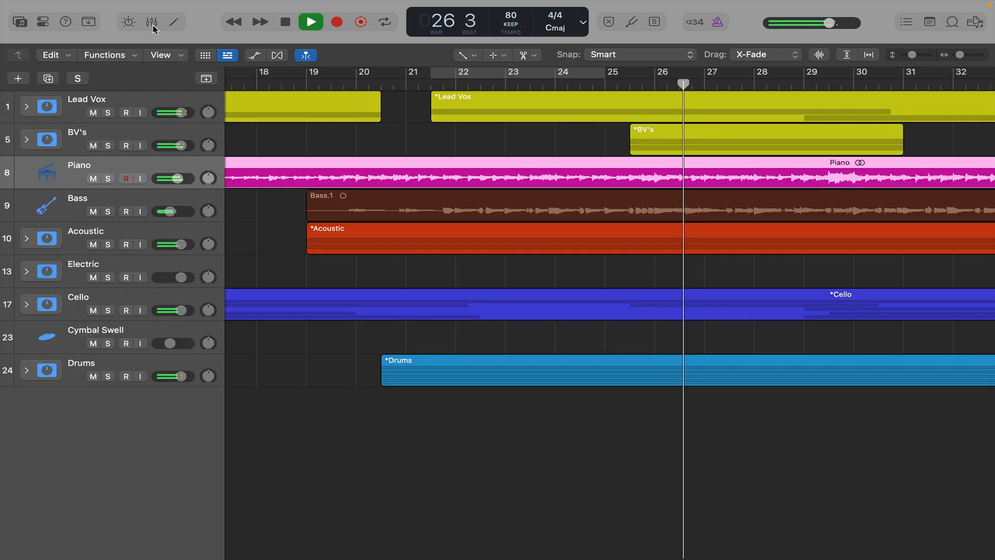
drag(179, 146, 172, 147)
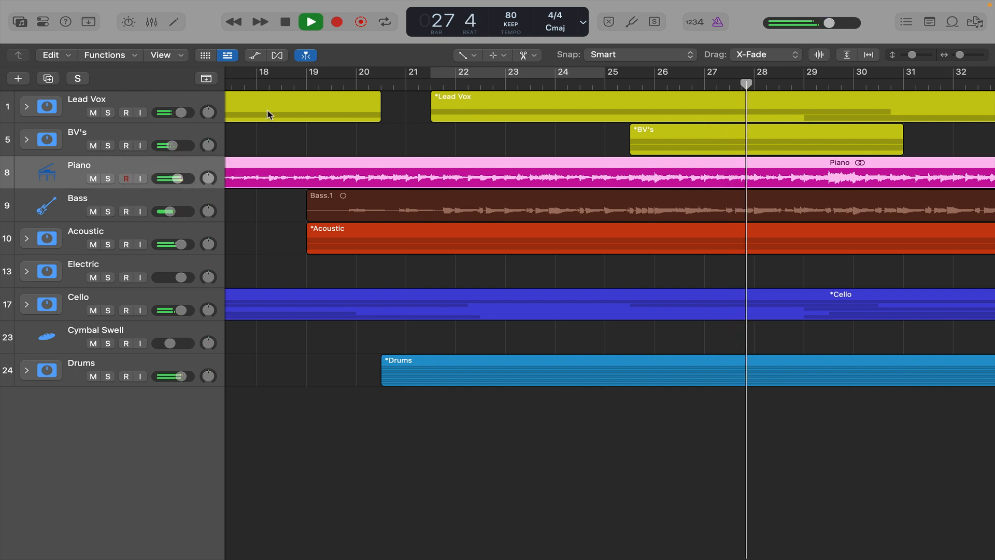
key(space)
Replay the section from bar 26 and lower the BV's and Lead Vox stack volumes slightly to balance the vocals
key(space)
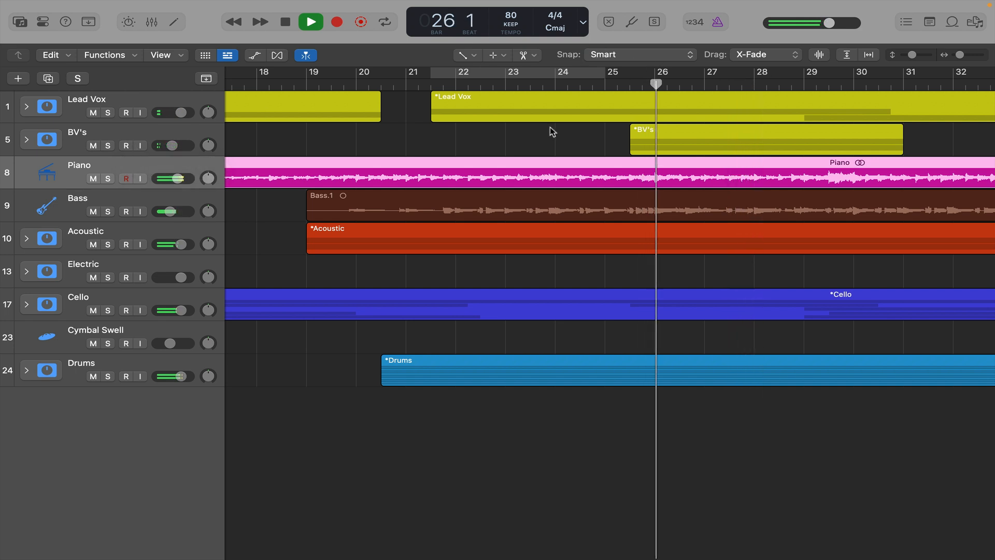
key(super+Left)
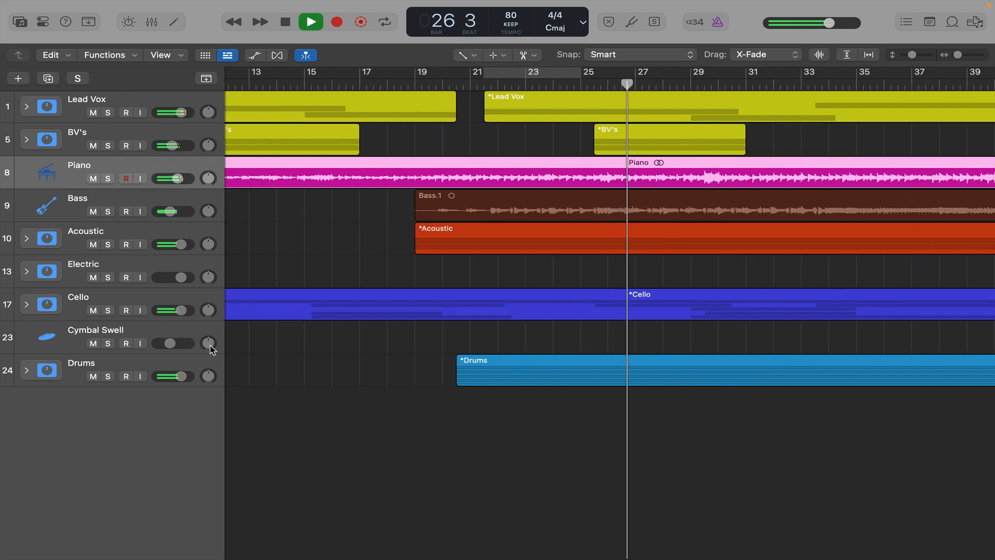
drag(171, 146, 146, 147)
drag(179, 113, 171, 146)
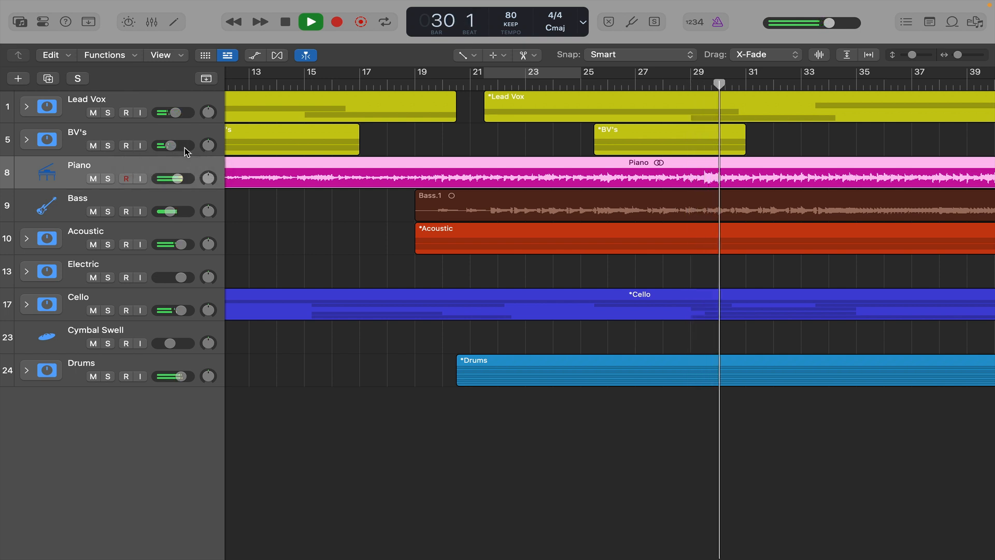
Stop playback and expand the Lead Vox and BV's stacks to show their individual vocal tracks
key(space)
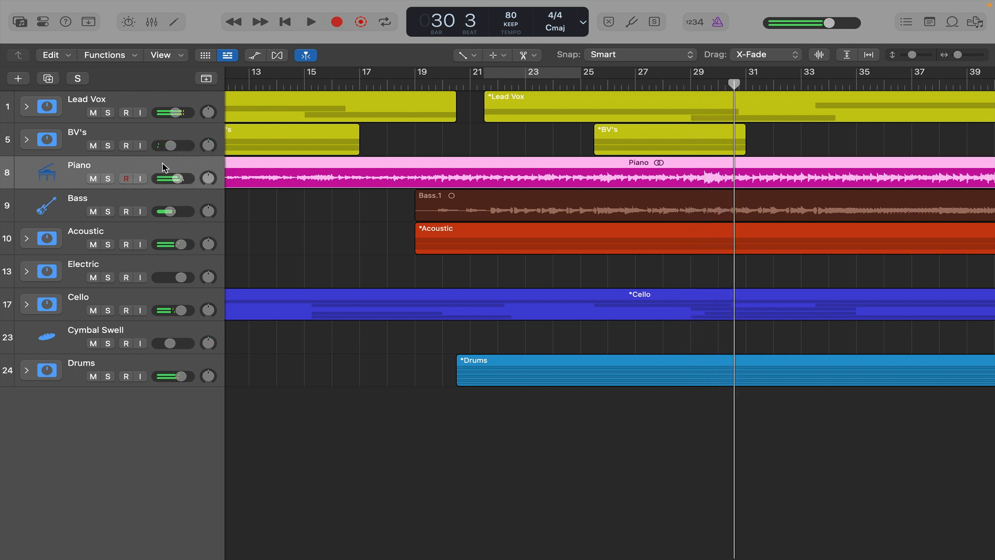
click(27, 107)
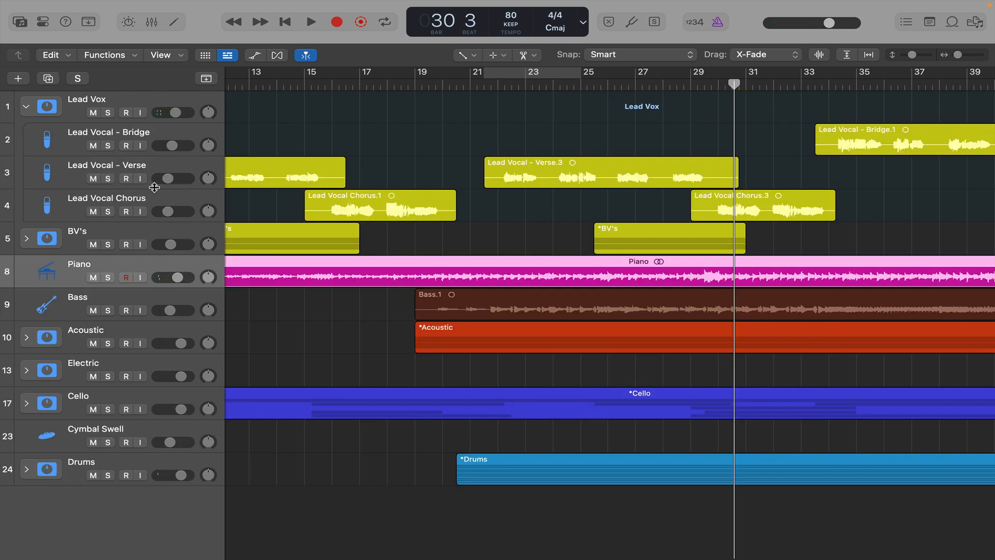
click(26, 238)
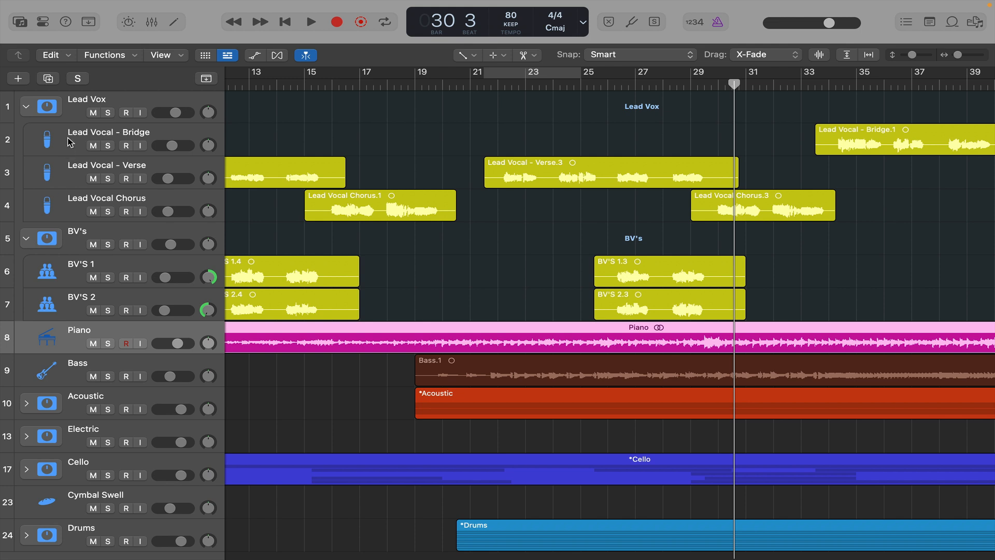
Show the mixer and insert a mono Waves Tune Real-Time plug-in on the Lead Vocal - Bridge channel
key(x)
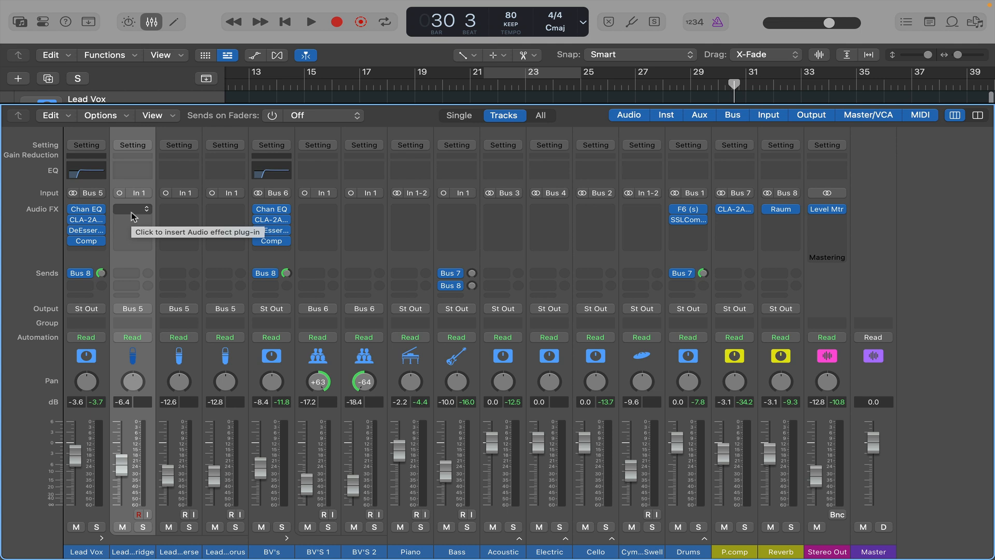
click(132, 209)
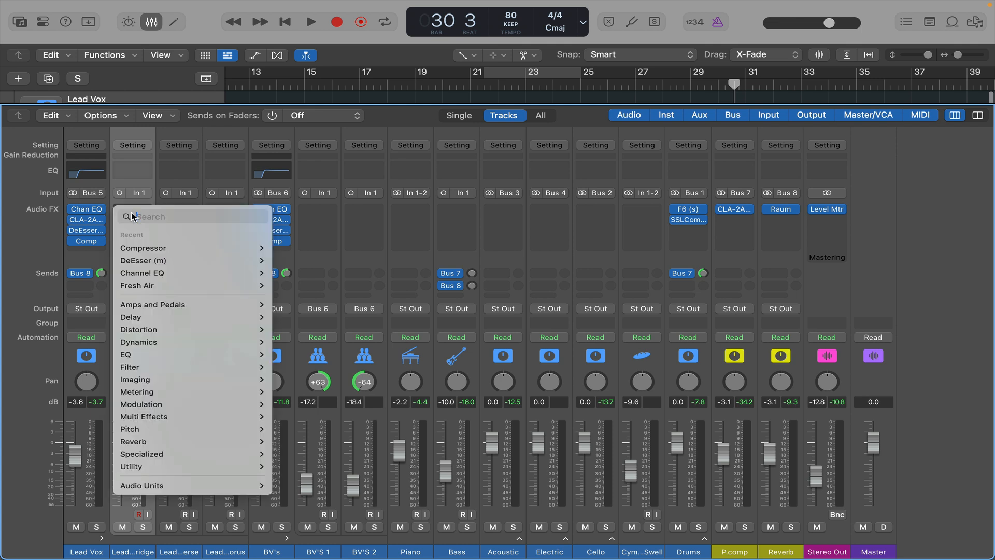
text(waves)
mouse_move(196, 241)
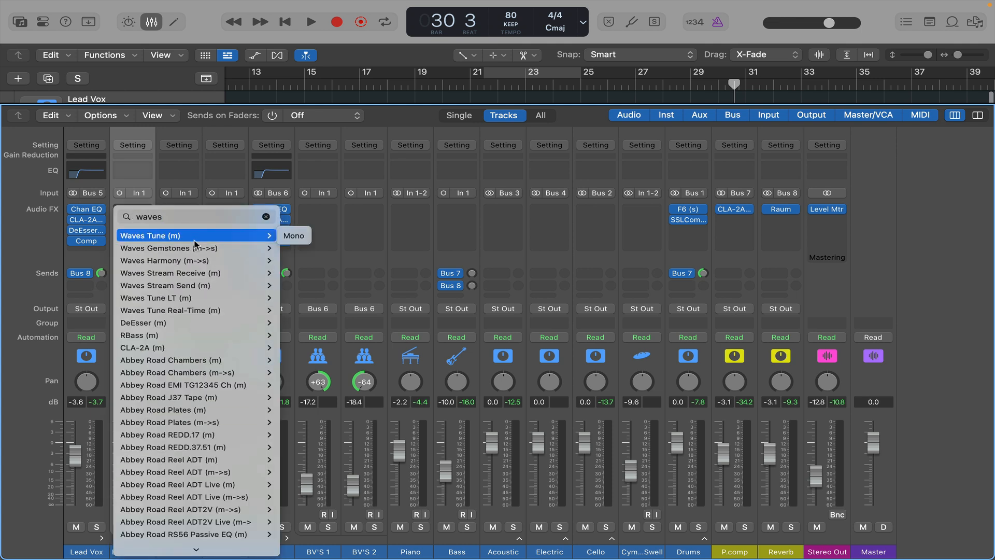
mouse_move(250, 311)
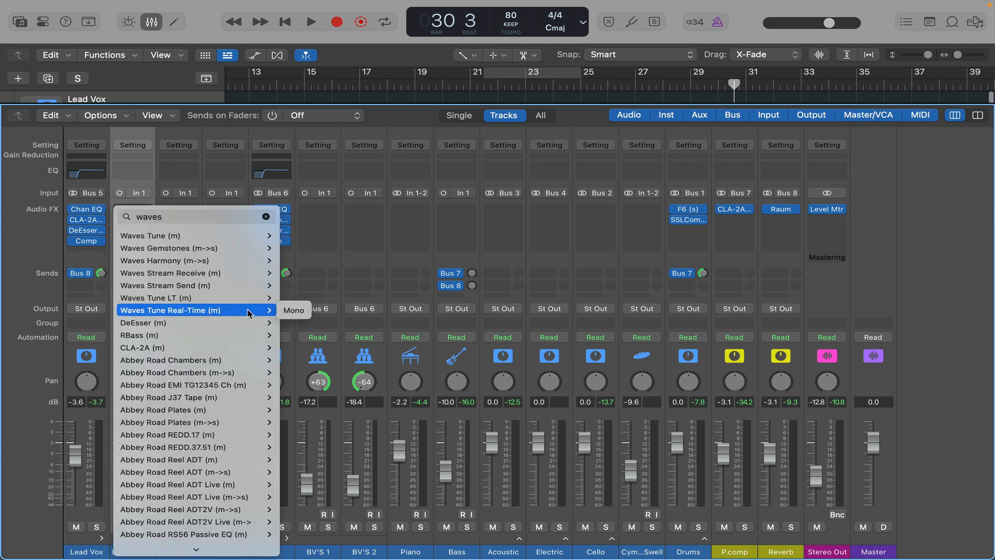
click(294, 312)
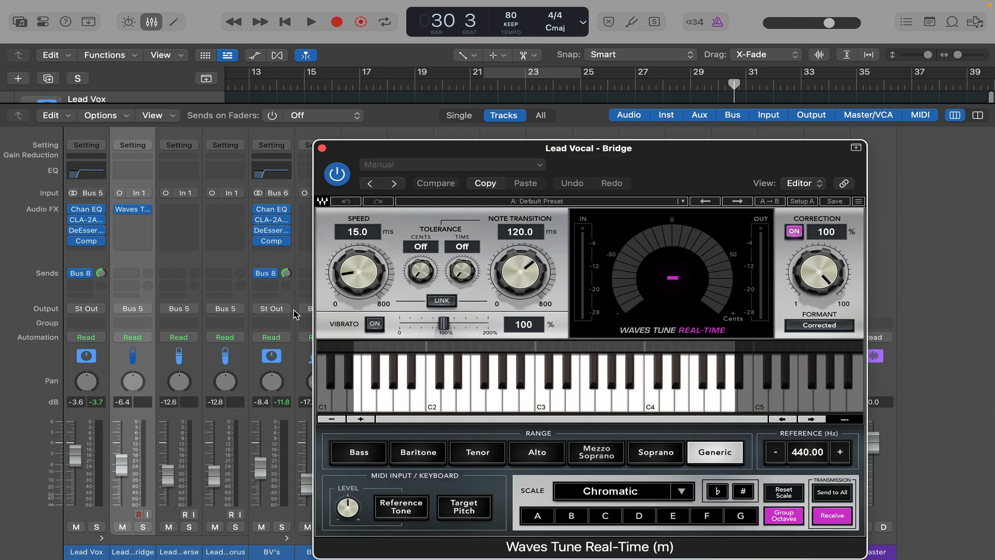
drag(674, 167, 730, 100)
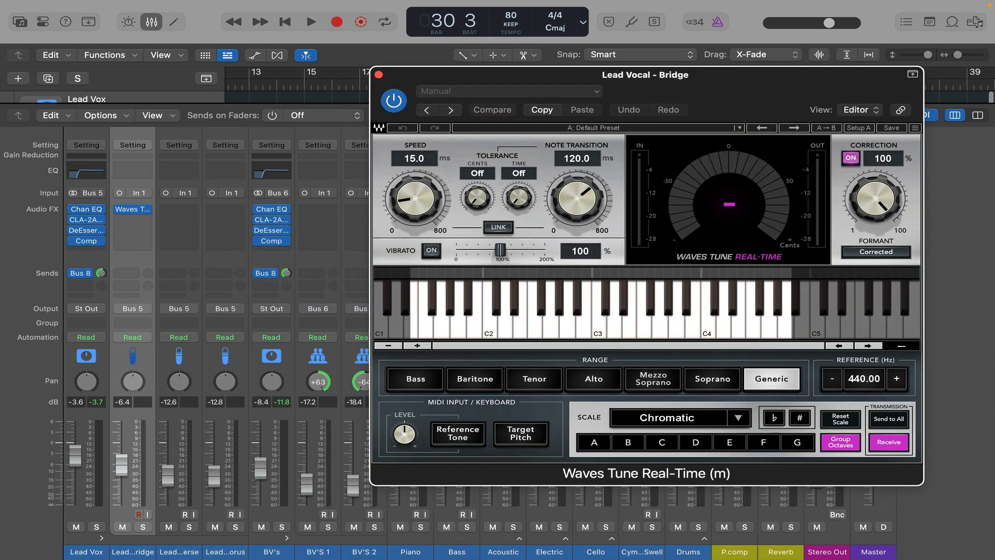
Set the pitch correction to the A Major scale and briefly play the song
click(594, 443)
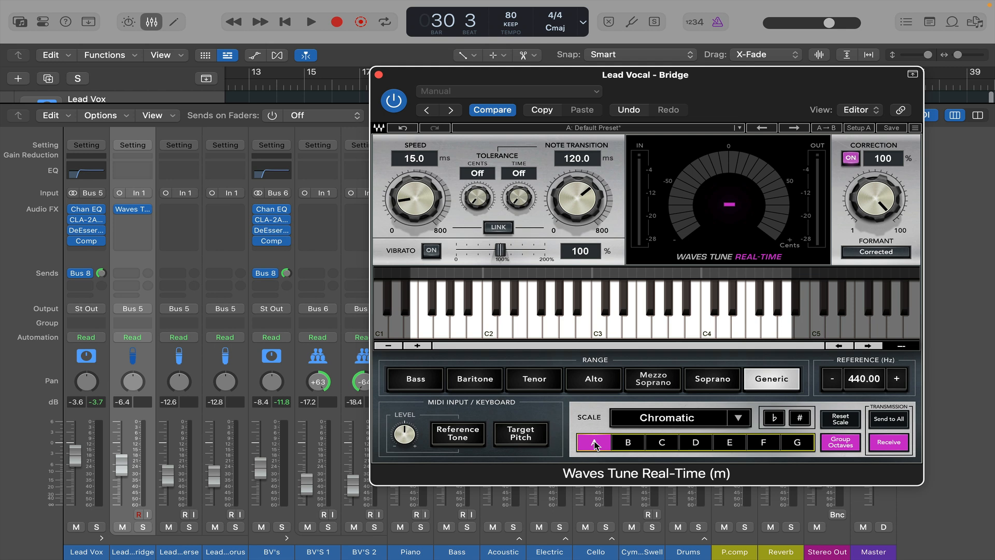
click(683, 418)
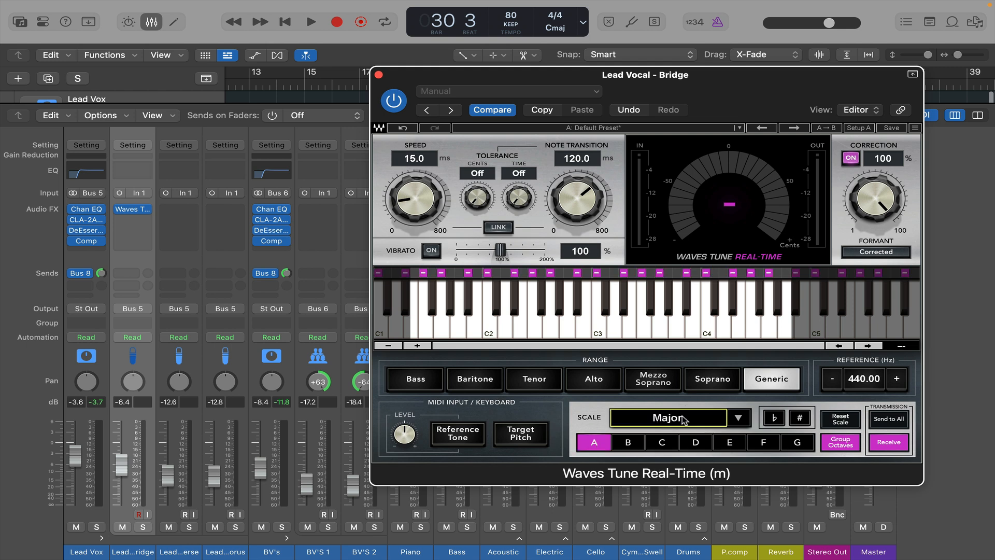
key(space)
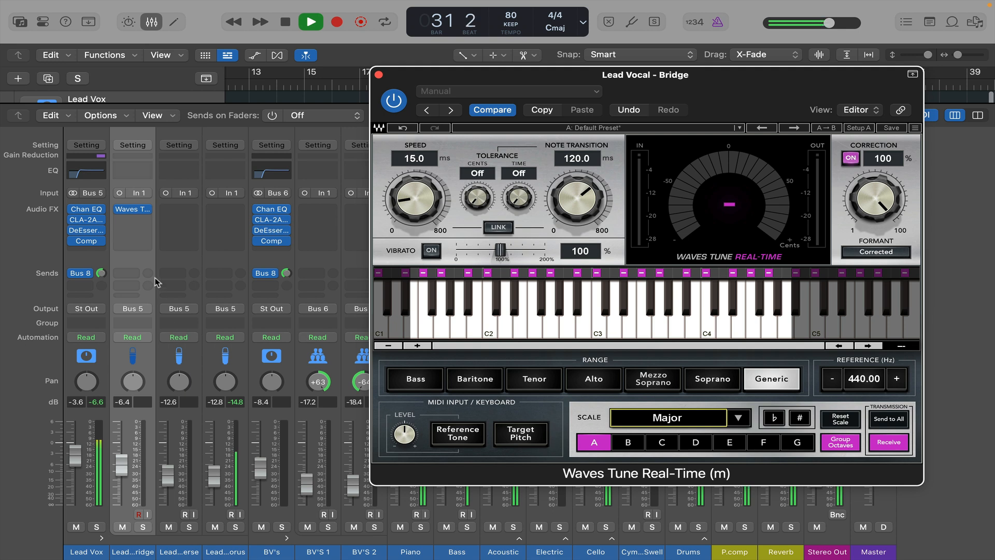
key(space)
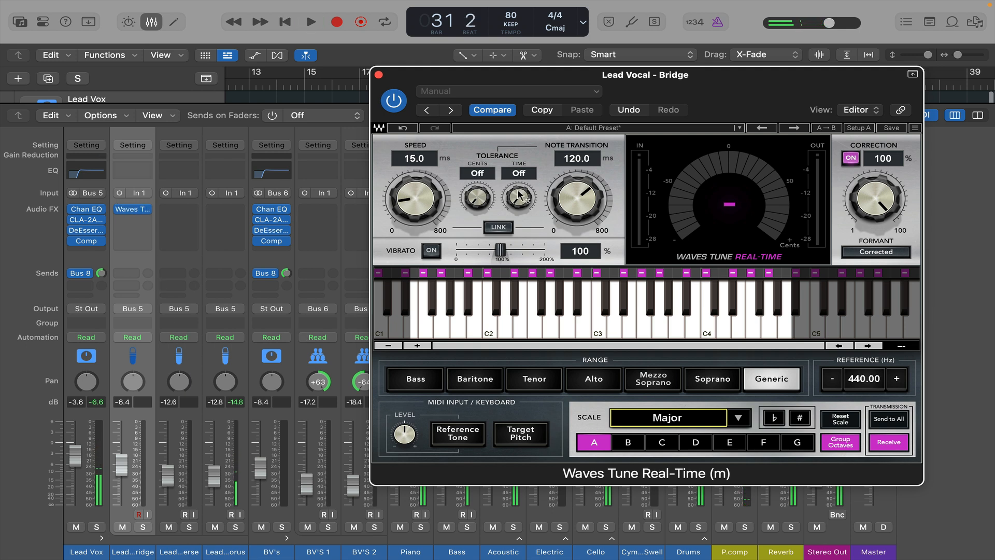
Set the pitch correction speed to 57.6 ms and listen to a short passage
mouse_move(877, 202)
mouse_down()
mouse_move(877, 218)
mouse_move(877, 200)
mouse_up()
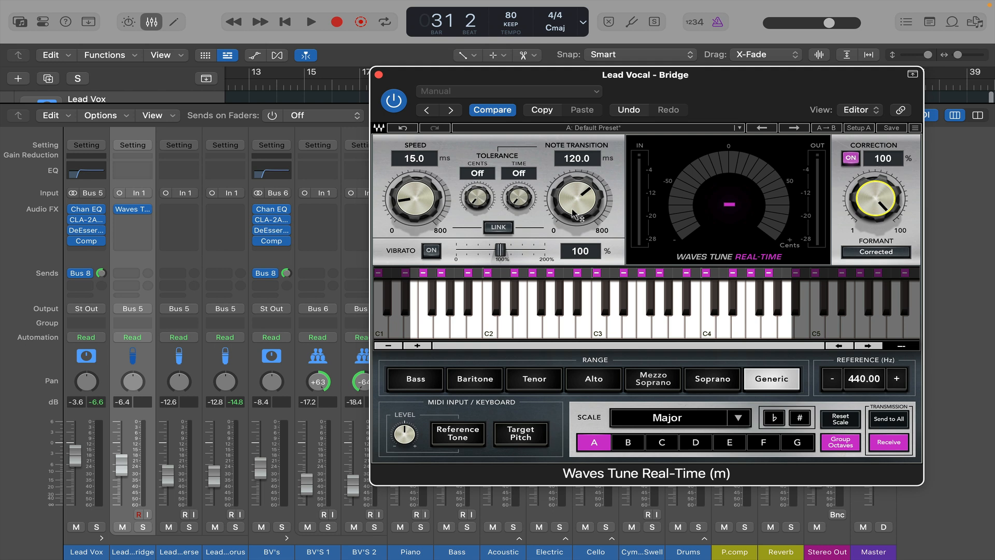
mouse_move(408, 202)
mouse_down()
mouse_move(407, 161)
mouse_move(406, 201)
mouse_up()
key(space)
key(space)
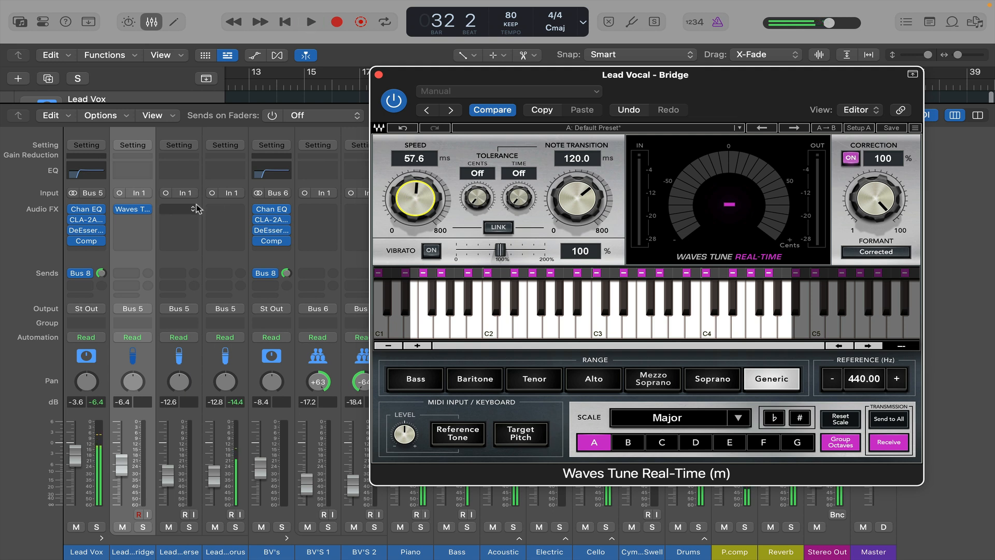
Copy the Waves Tune plug-in to the Verse, Chorus, BV's, BV'S 1 and BV'S 2 channels and check the BV'S 1 copy's settings
drag(134, 217, 276, 207)
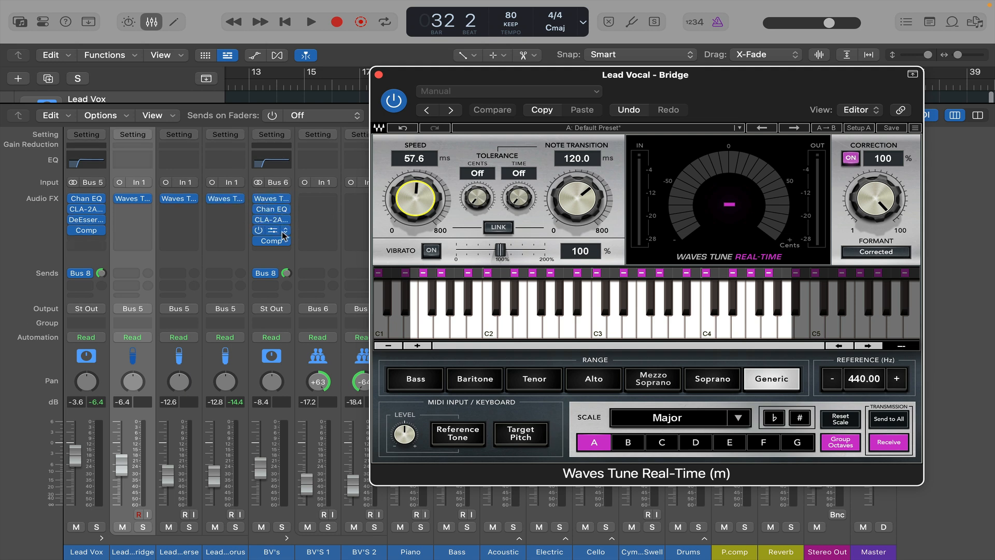
drag(274, 202, 365, 203)
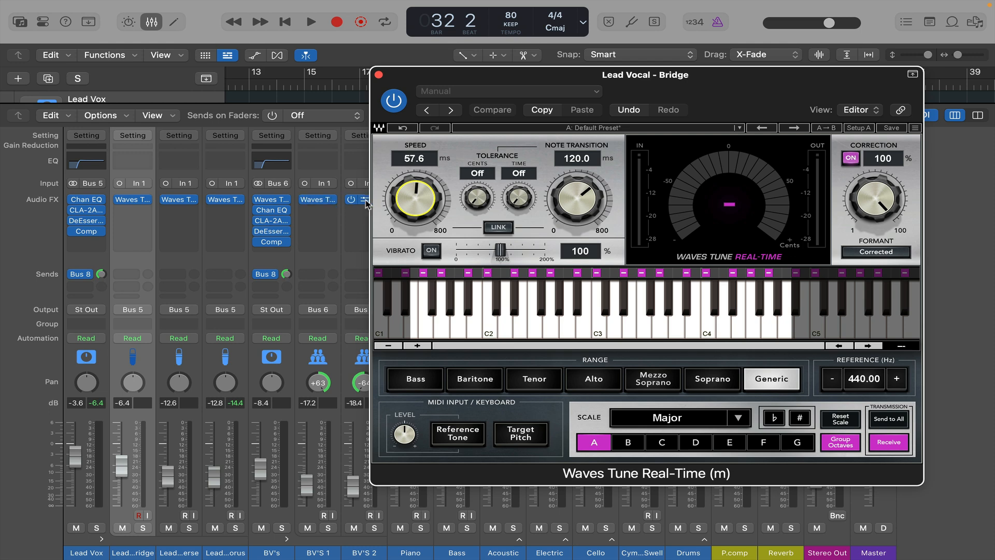
click(324, 200)
click(322, 148)
click(319, 201)
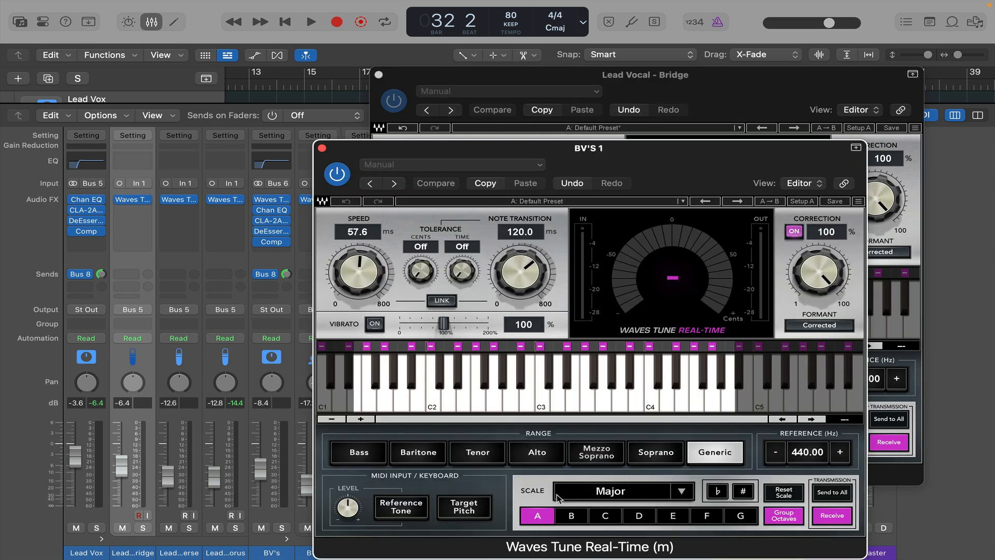
click(322, 148)
click(378, 74)
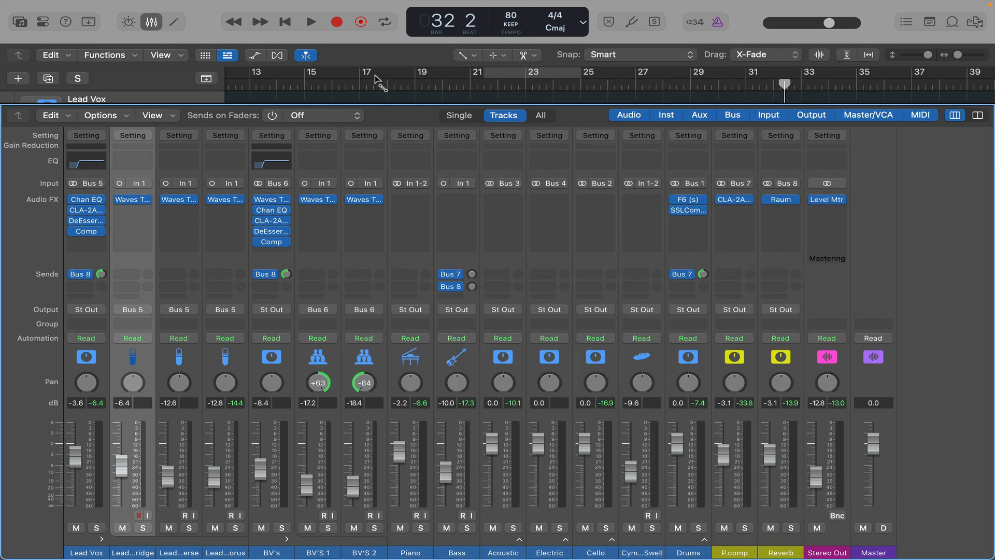
Hide the mixer, play from about bar 8 and slightly raise the BV'S 1, BV'S 2 and Lead Vocal Chorus volumes
click(156, 30)
key(space)
key(z)
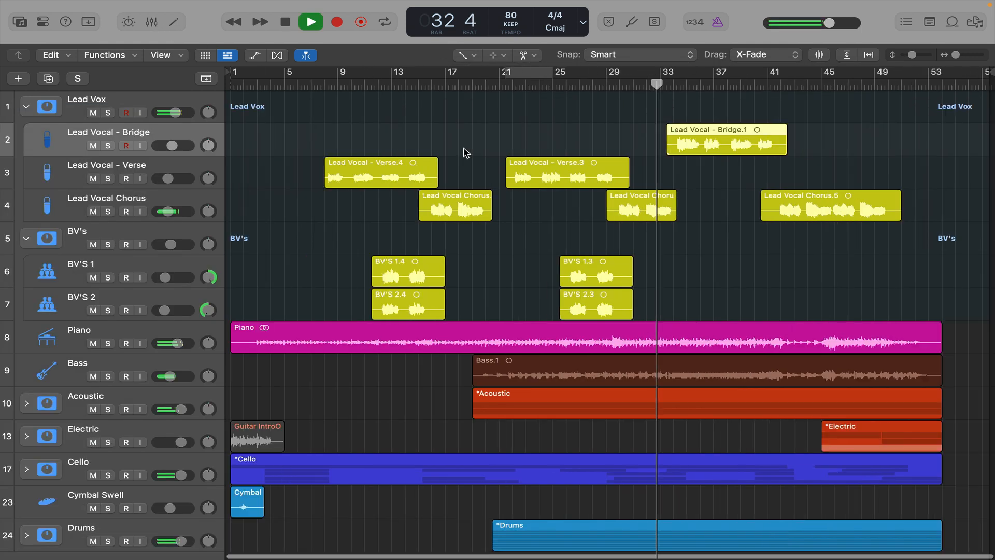
click(331, 83)
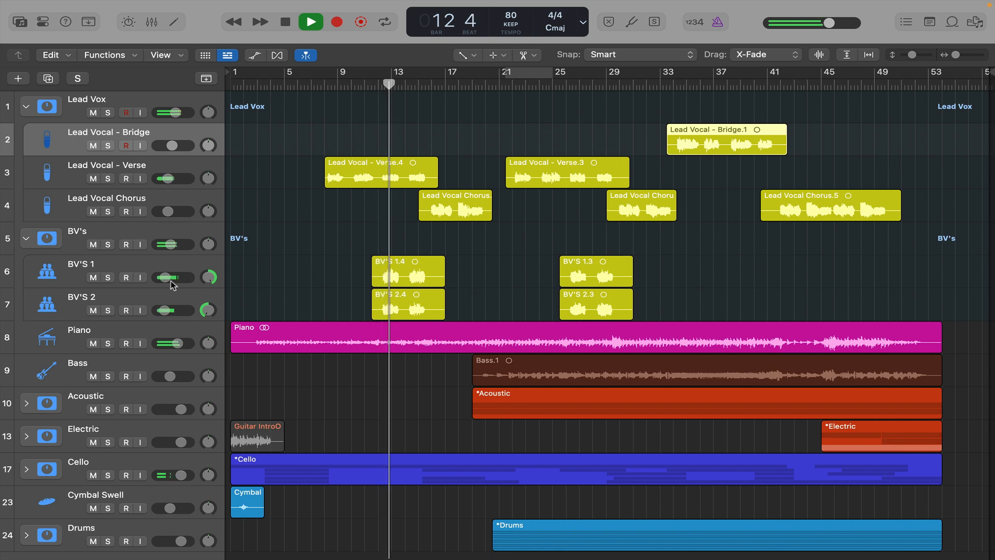
drag(165, 277, 170, 315)
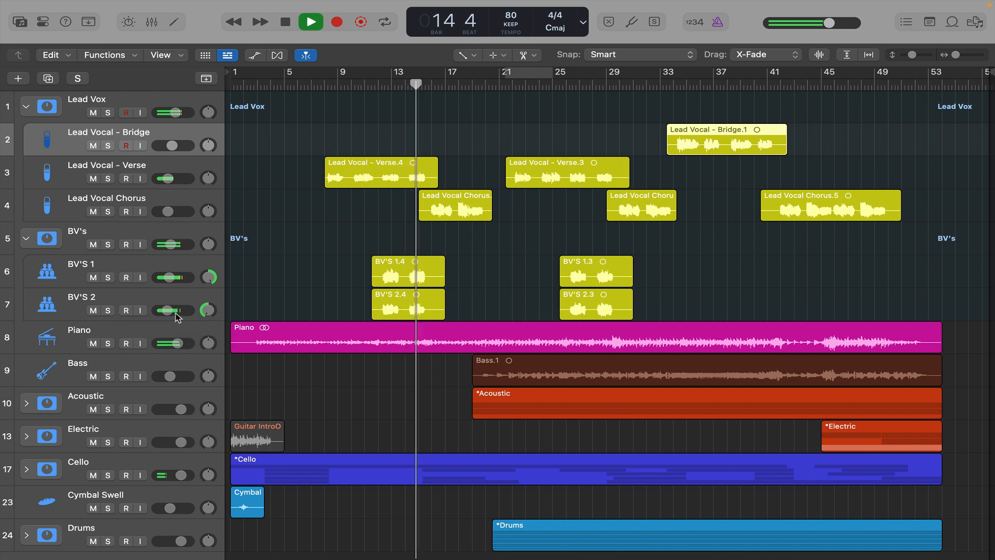
drag(170, 277, 166, 278)
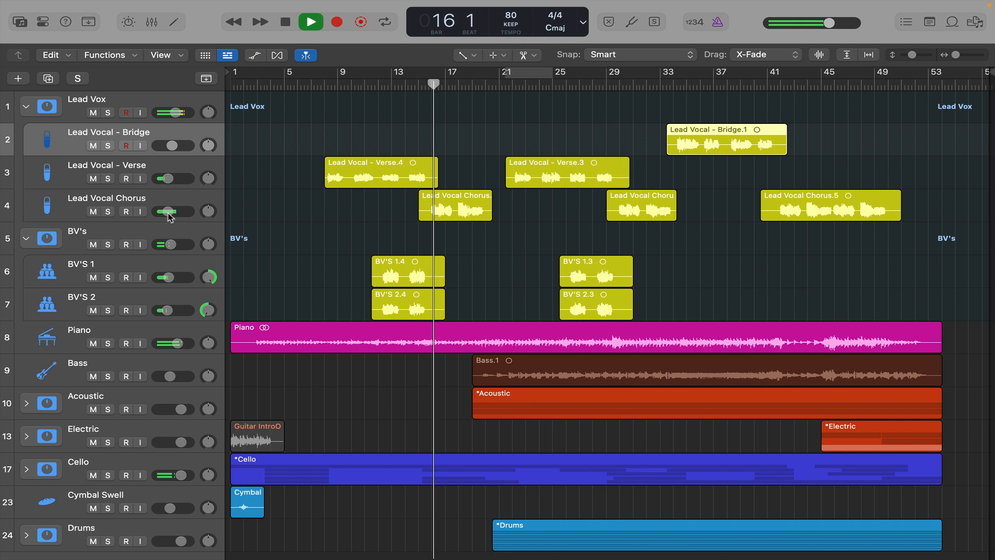
drag(167, 212, 169, 211)
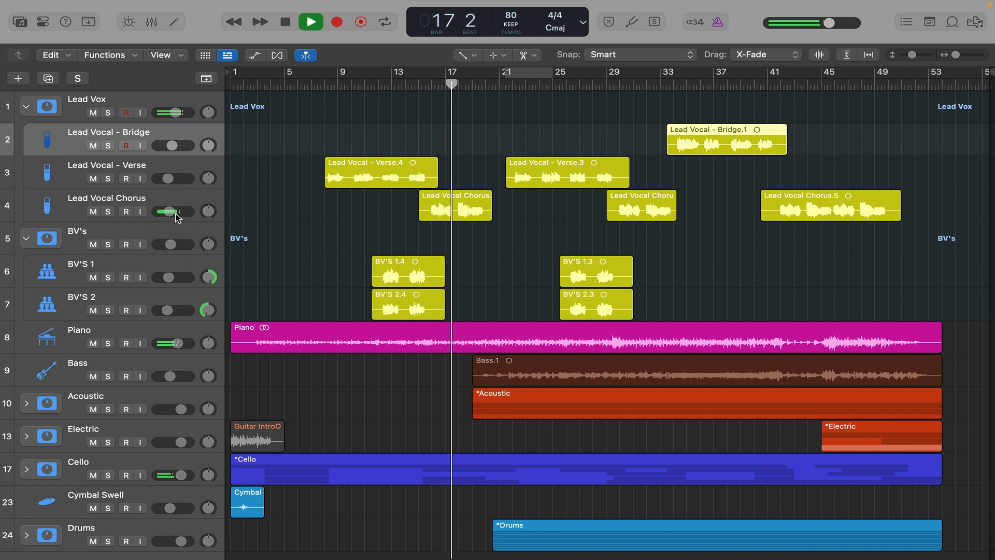
Stop playback and add a mono Channel EQ after Waves Tune on the Lead Vocal Chorus channel
click(188, 200)
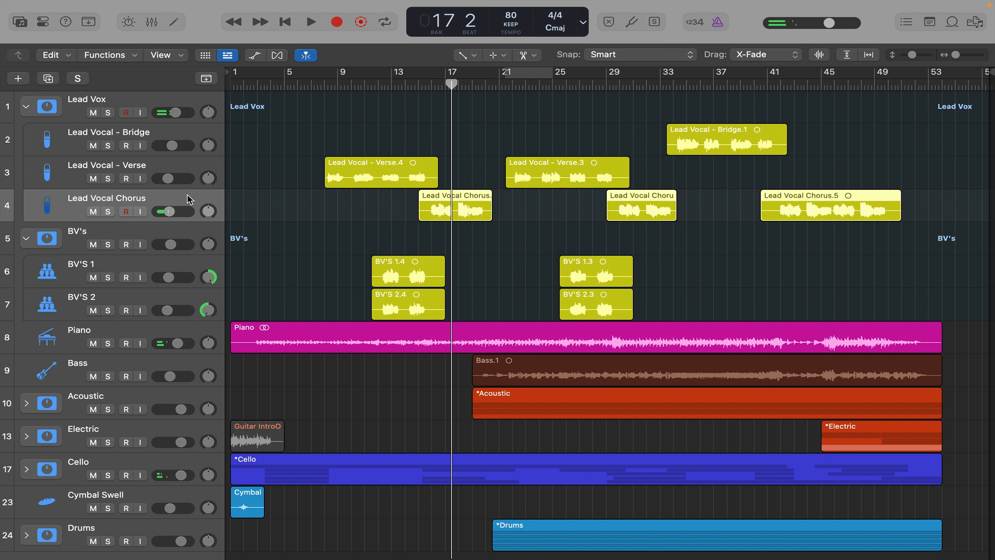
key(x)
click(224, 211)
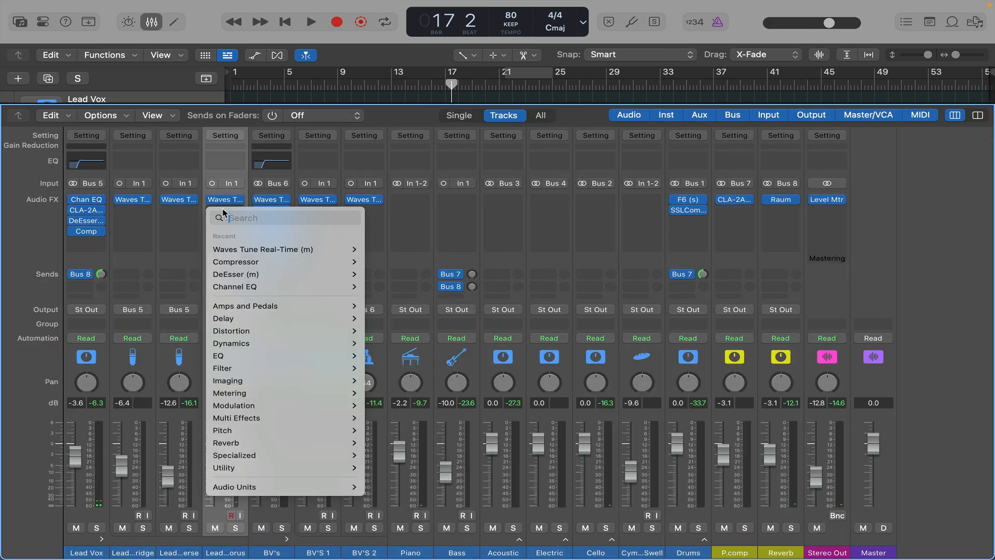
mouse_move(246, 356)
mouse_move(424, 358)
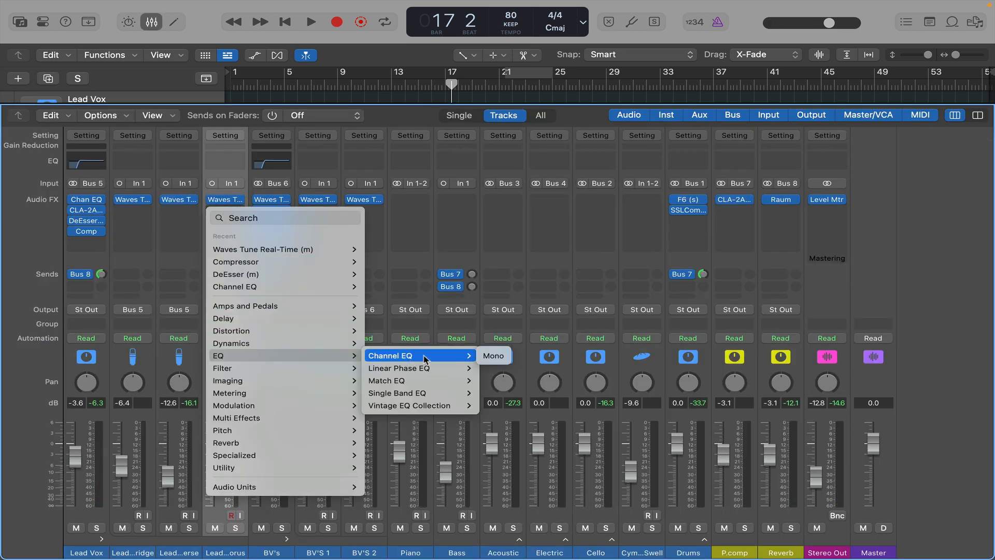
click(493, 356)
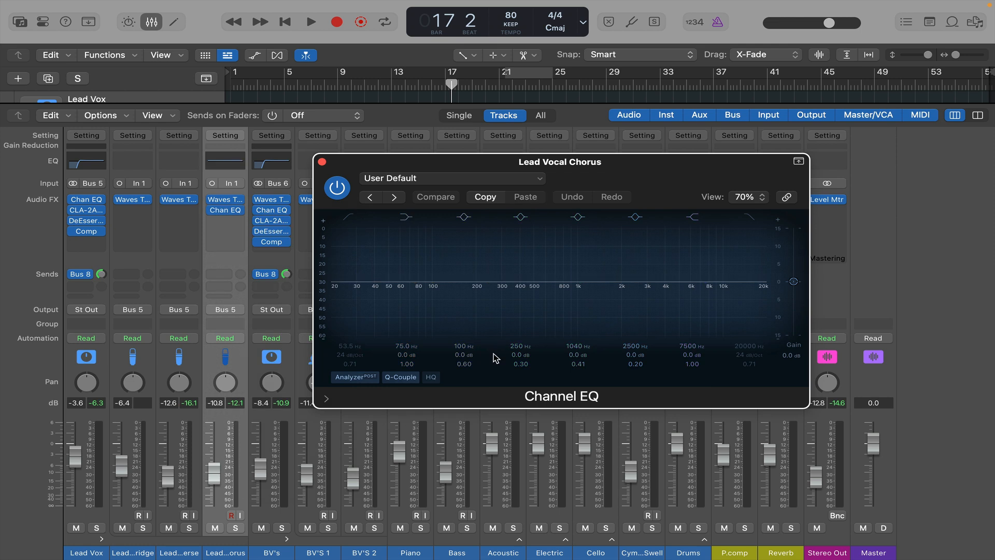
During playback, enable a high cut at 14800 Hz with Q 0.41 and boost 2460 Hz by 7.5 dB on the chorus vocal
key(space)
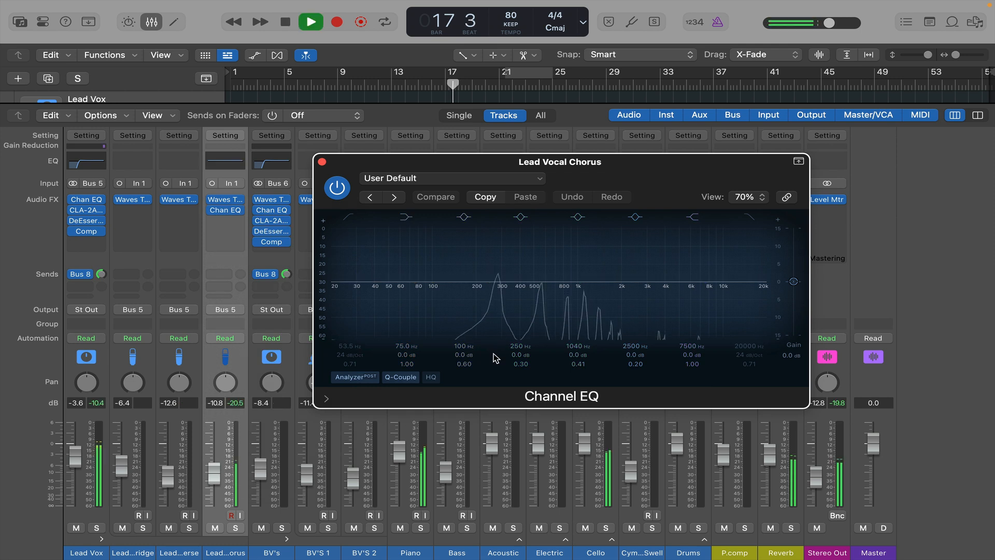
click(749, 217)
drag(772, 292, 750, 300)
drag(634, 281, 637, 250)
key(space)
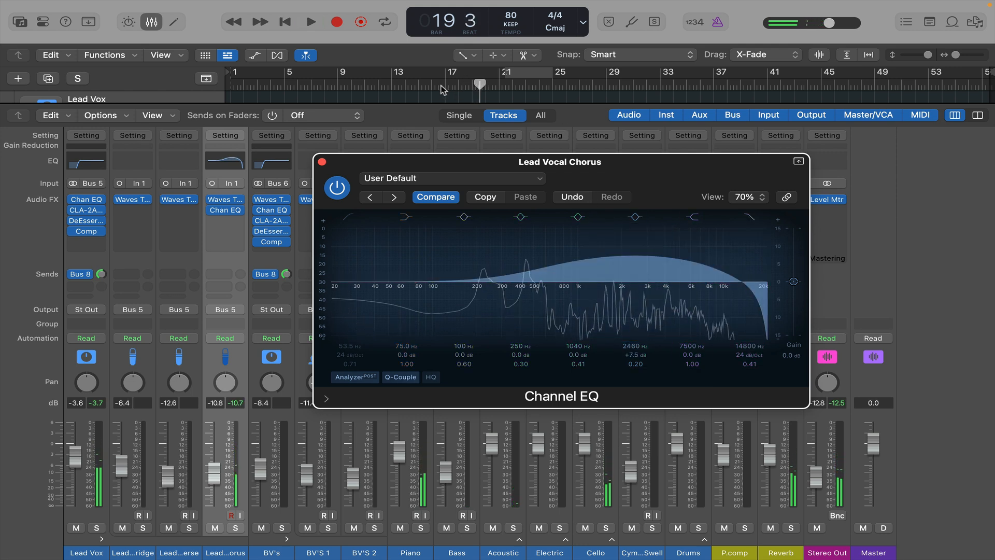
Loop from about bar 15.5 to 20.5 and sweep the boosted EQ band with Q 2.80, stopping at 1580 Hz and +16.1 dB
double_click(448, 86)
drag(435, 79, 499, 79)
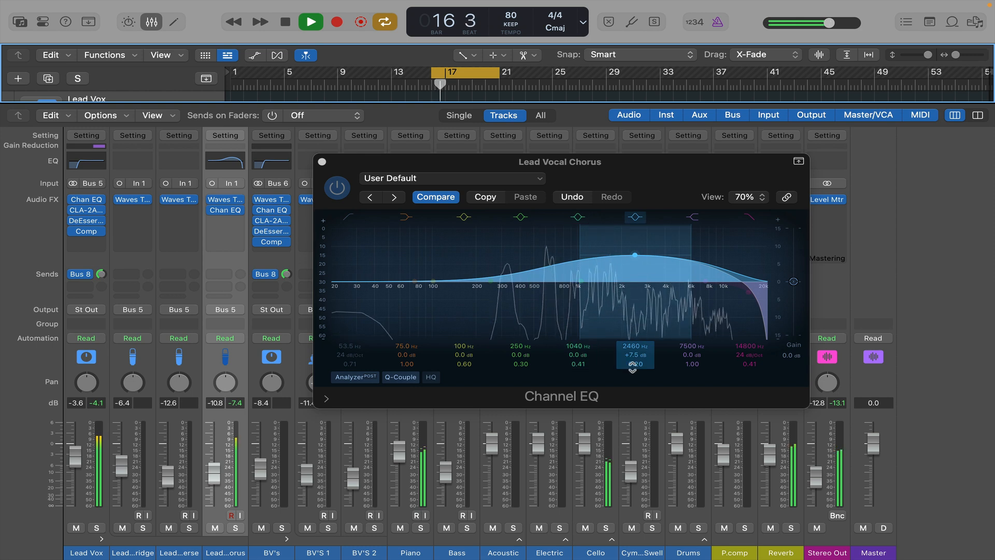
drag(633, 365, 595, 236)
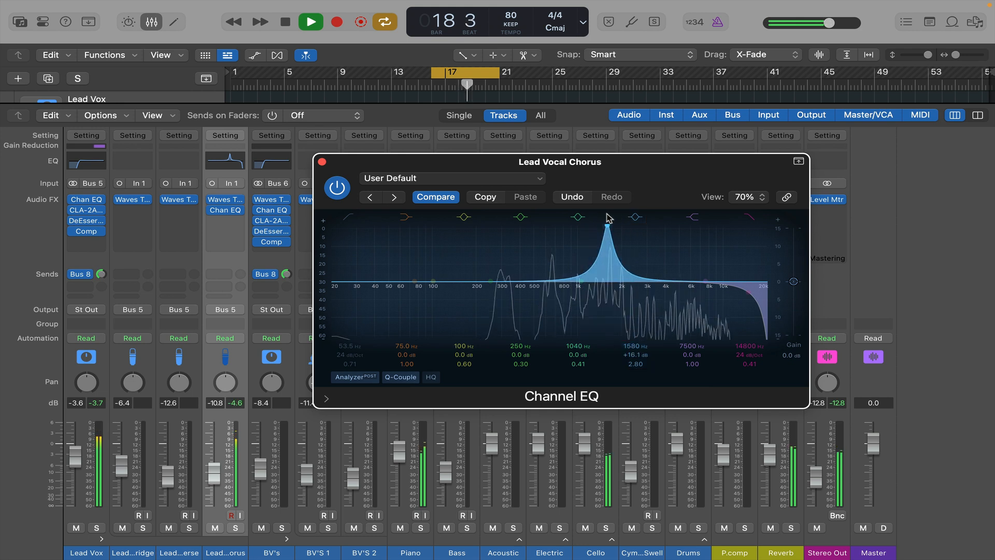
key(space)
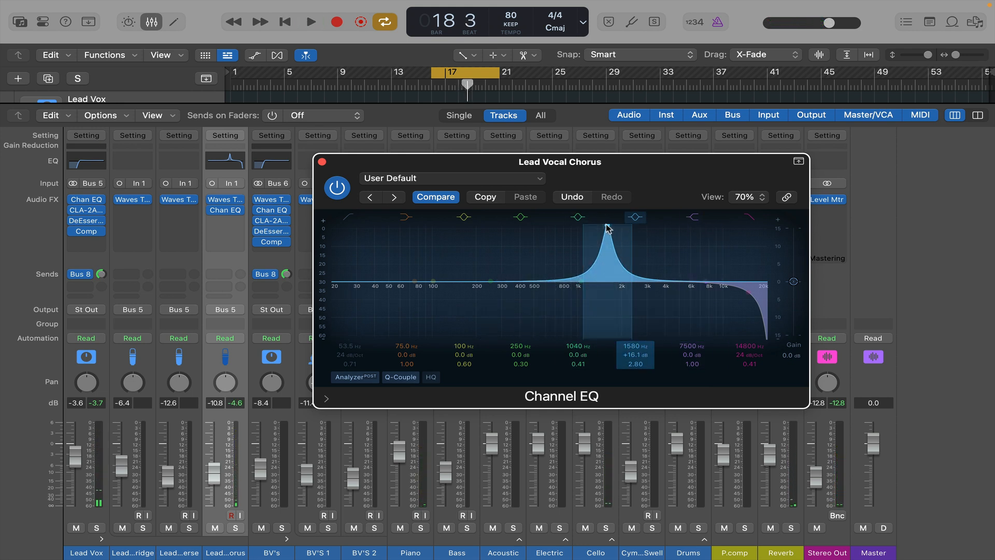
Turn the narrow EQ band into a 3.5 dB cut at 1610 Hz while comparing it in the looped section
key(space)
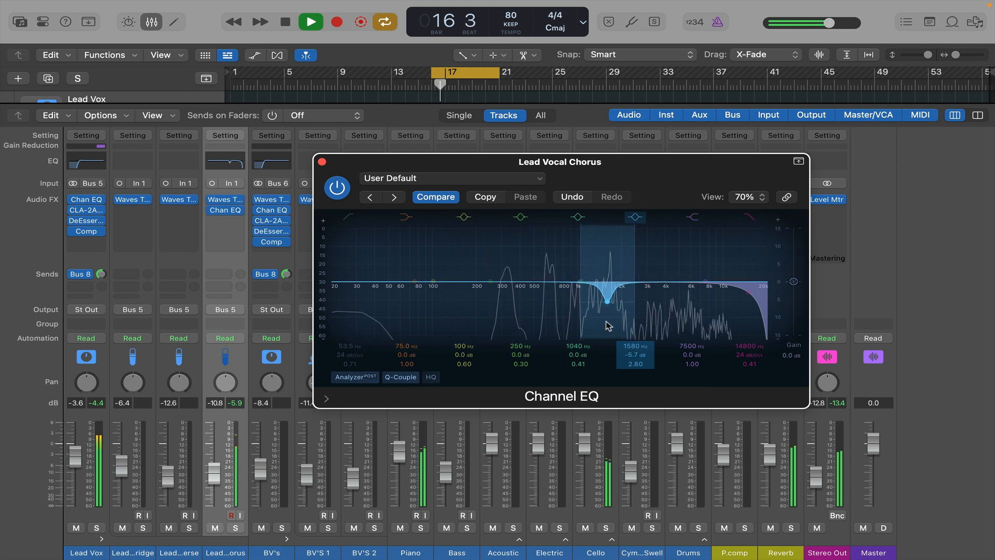
key(space)
drag(605, 247, 602, 225)
key(space)
drag(608, 279, 608, 271)
key(space)
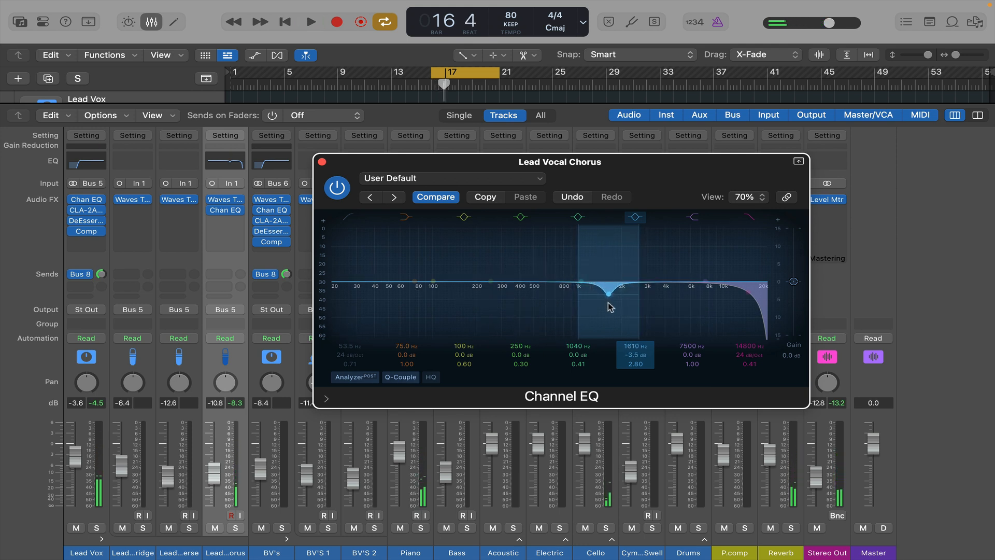
During looped playback, move the chorus vocal's narrow EQ cut to 1480 Hz at -4.1 dB and add a low cut
key(space)
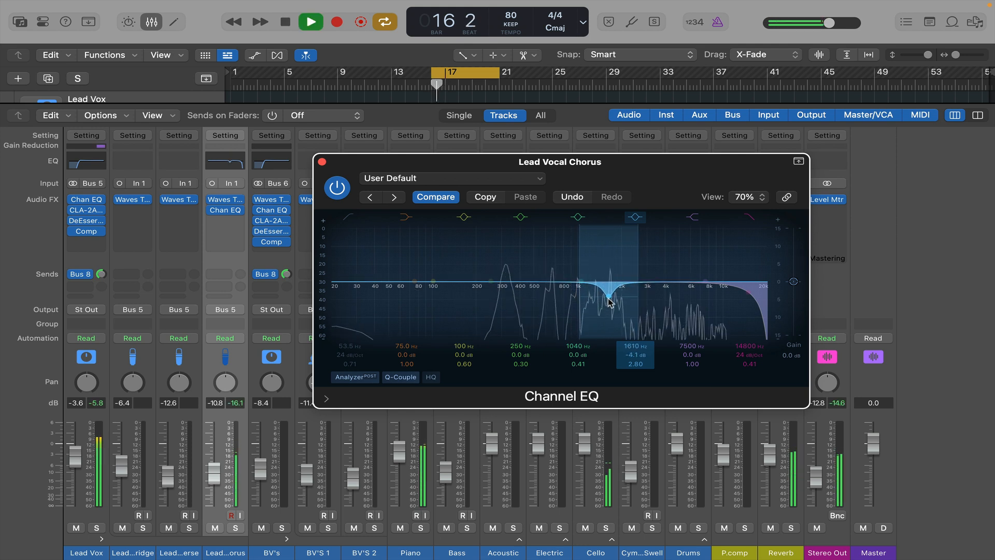
drag(608, 298, 603, 299)
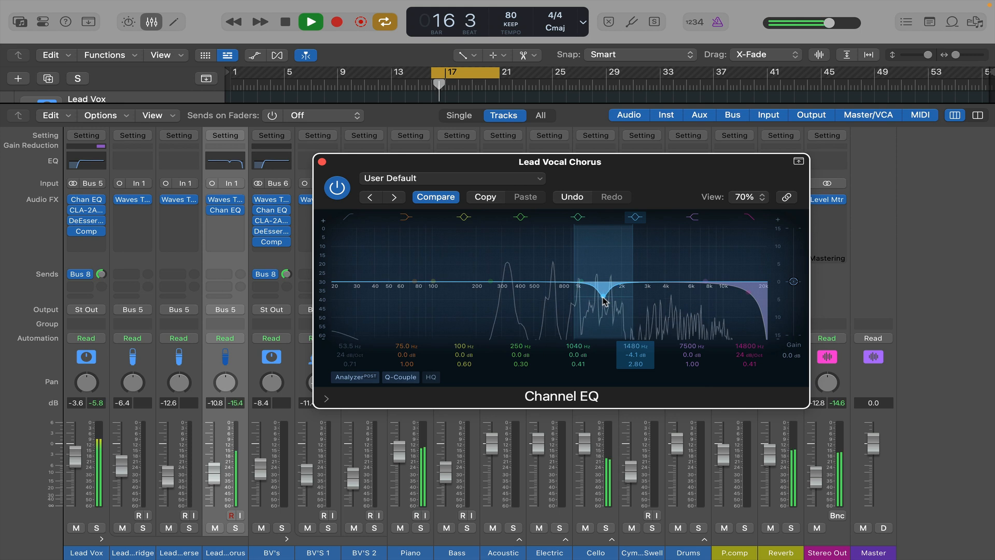
click(348, 218)
drag(398, 292, 484, 295)
click(349, 217)
click(322, 162)
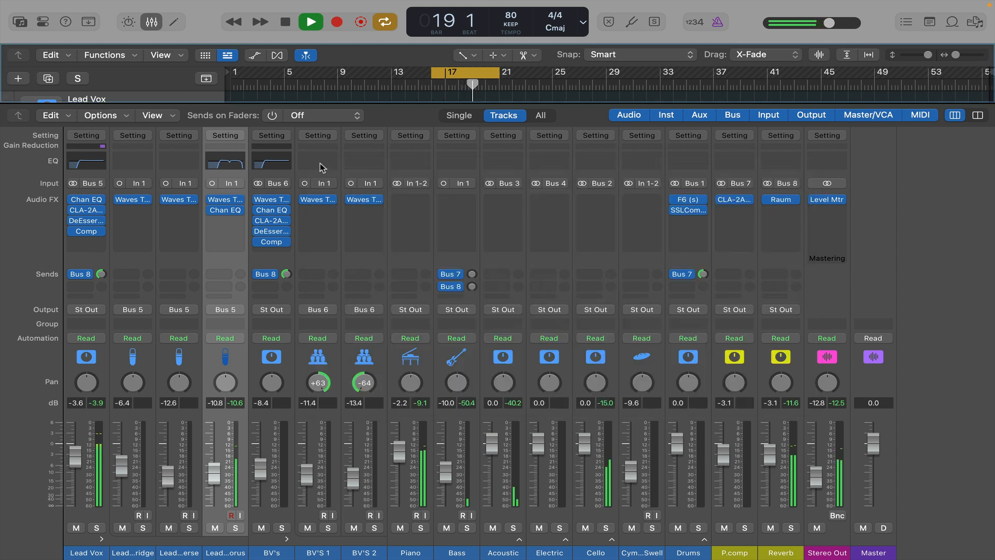
key(Return)
key(space)
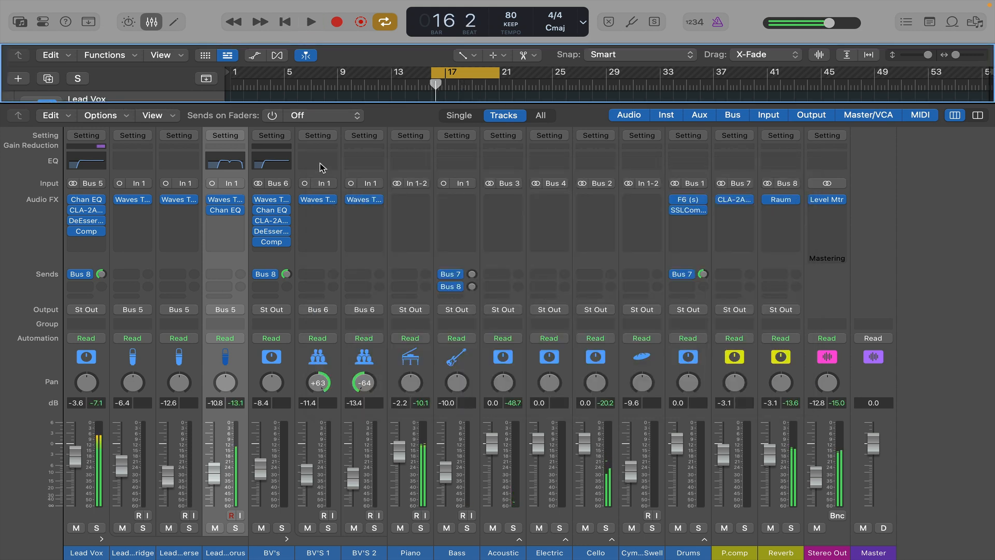
Add a mono Compressor after the EQ on Lead Vocal Chorus, with Soft distortion and a raised threshold
click(222, 223)
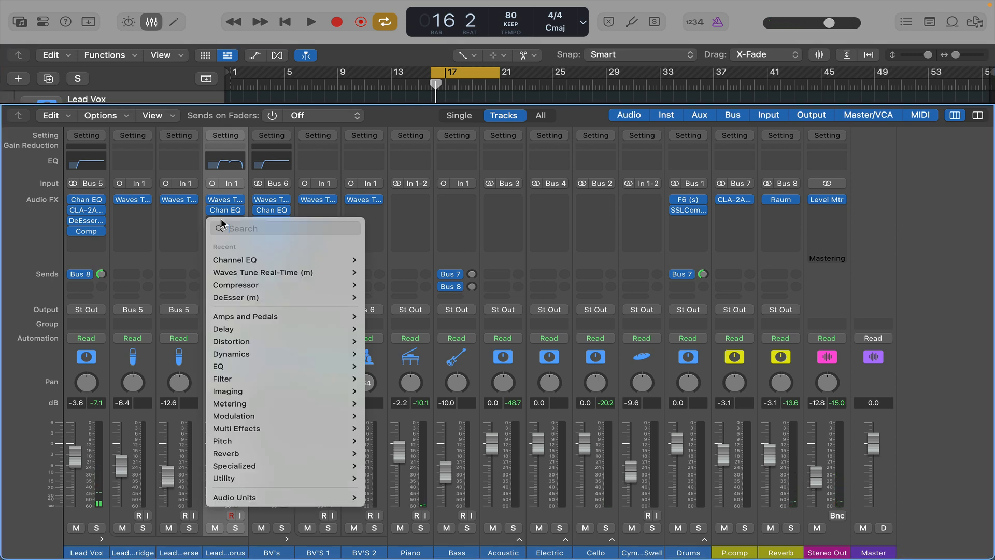
mouse_move(342, 284)
click(379, 284)
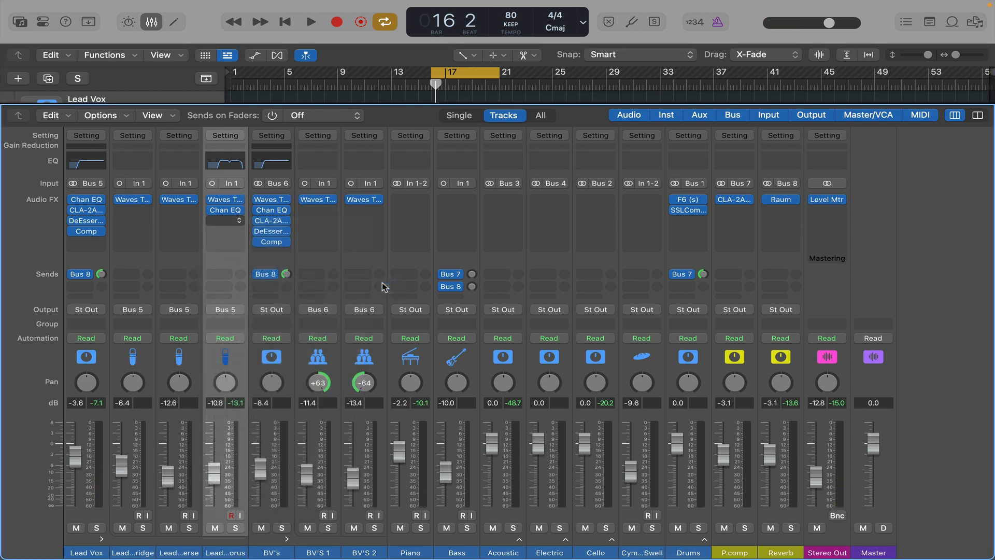
key(space)
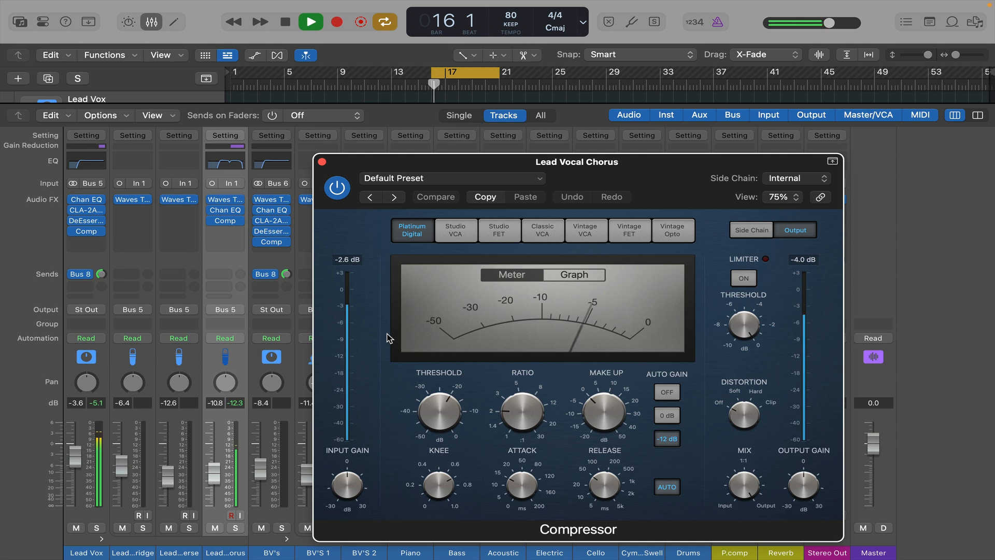
click(738, 396)
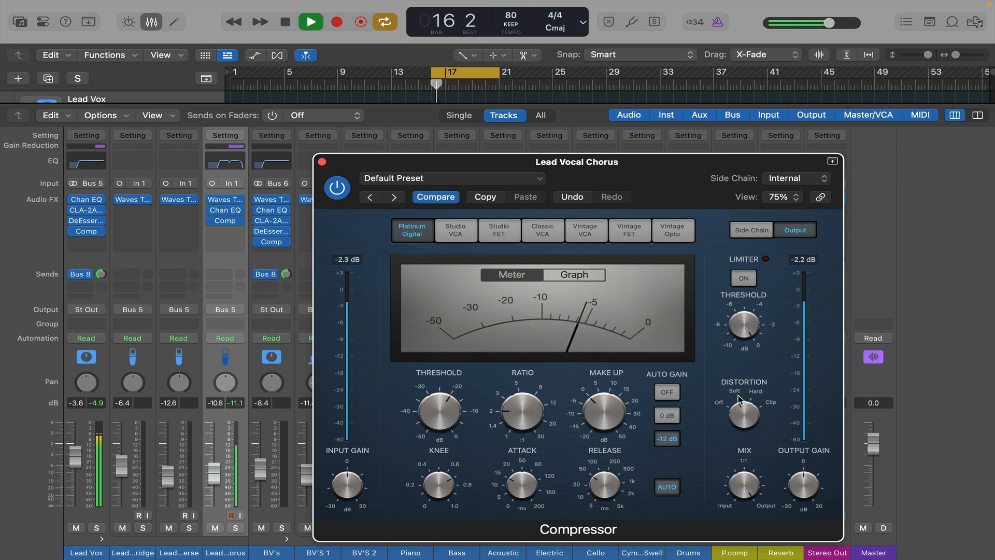
drag(439, 413, 440, 401)
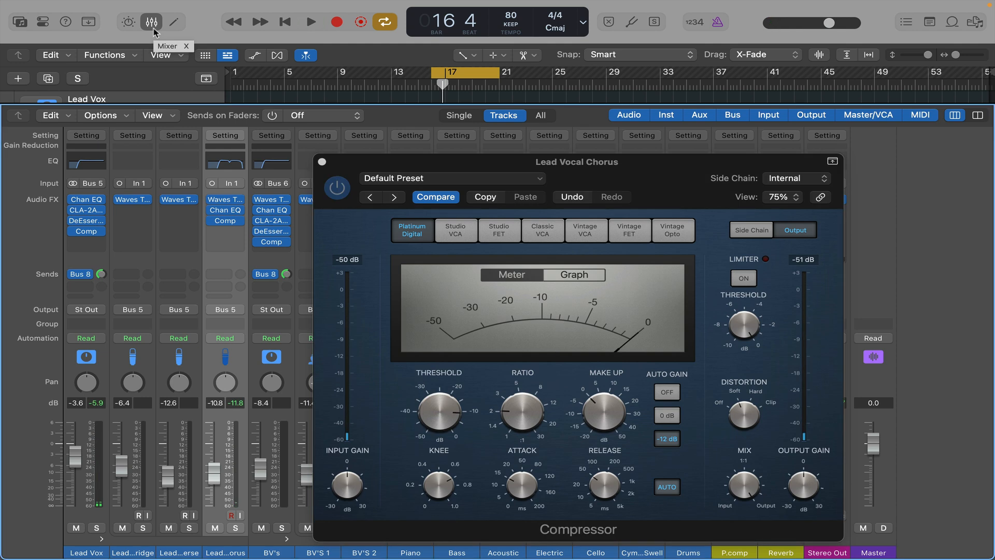
click(322, 161)
Add a mono Decapitator after the Compressor on Lead Vocal Chorus and load the OldRadioVoice vocal preset
click(225, 232)
text(de)
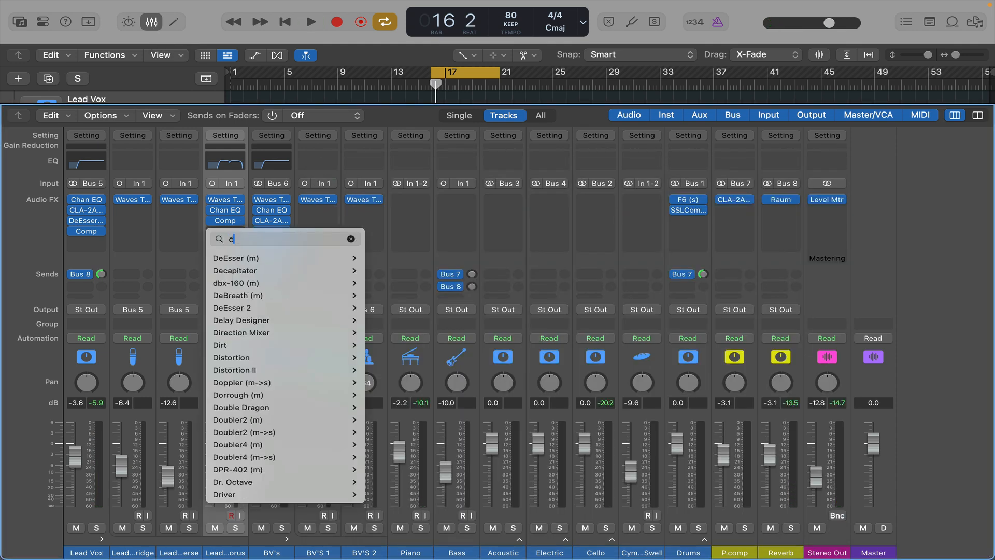
mouse_move(275, 273)
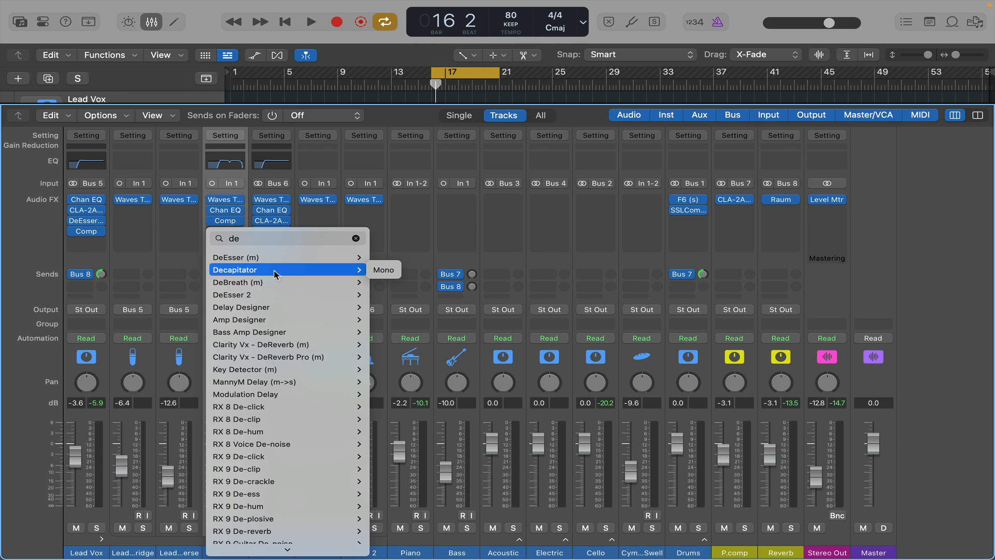
click(383, 271)
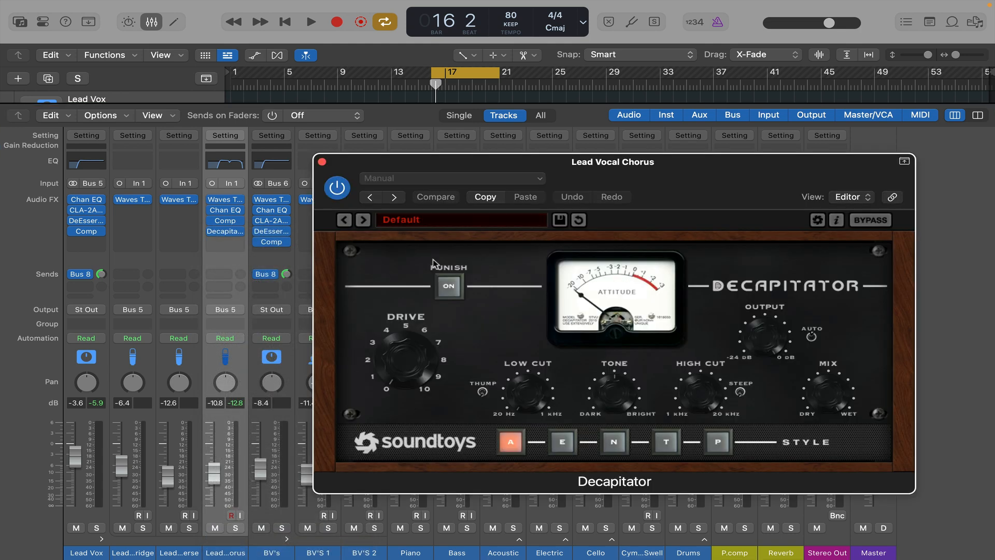
click(482, 225)
mouse_move(468, 281)
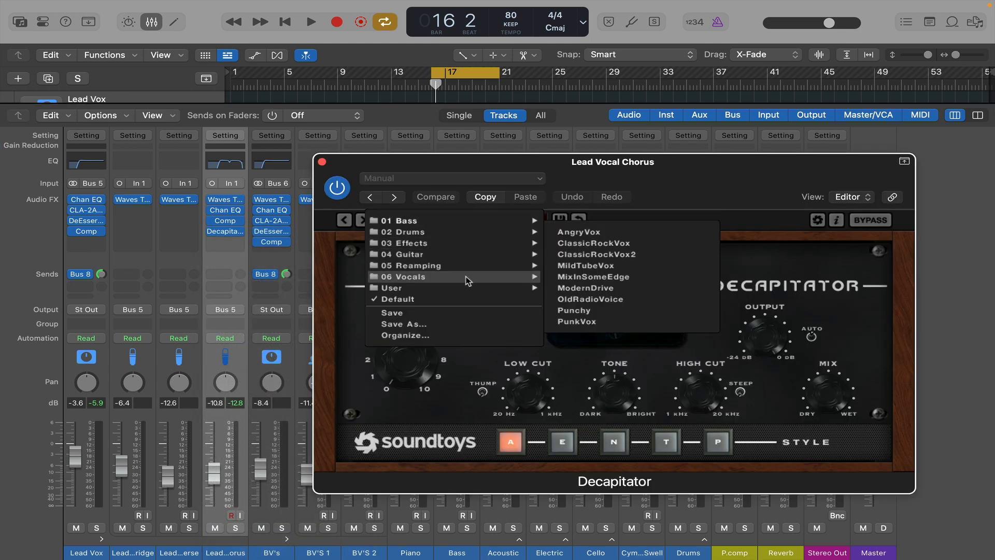
click(601, 299)
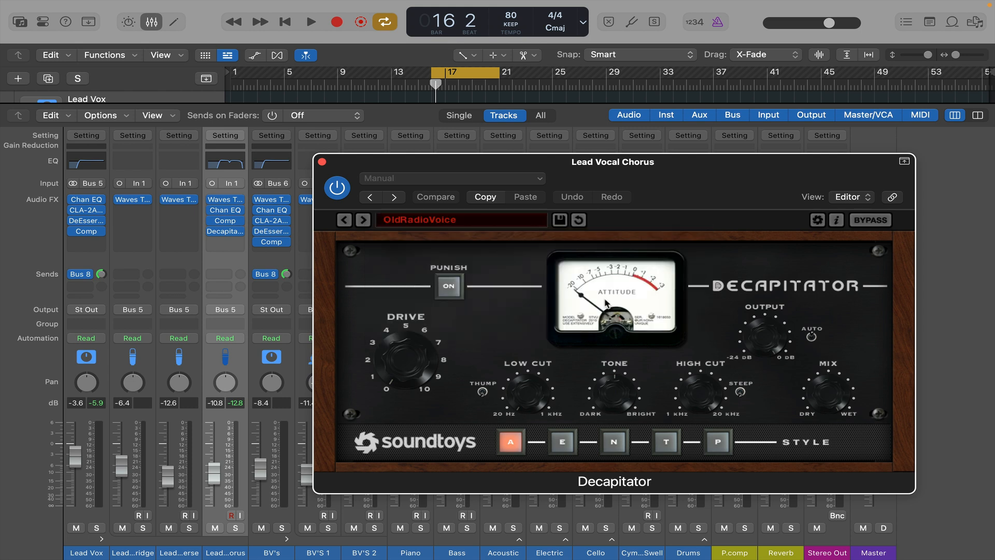
Audition the Decapitator on the chorus vocal in the loop and turn off its Punish option
key(space)
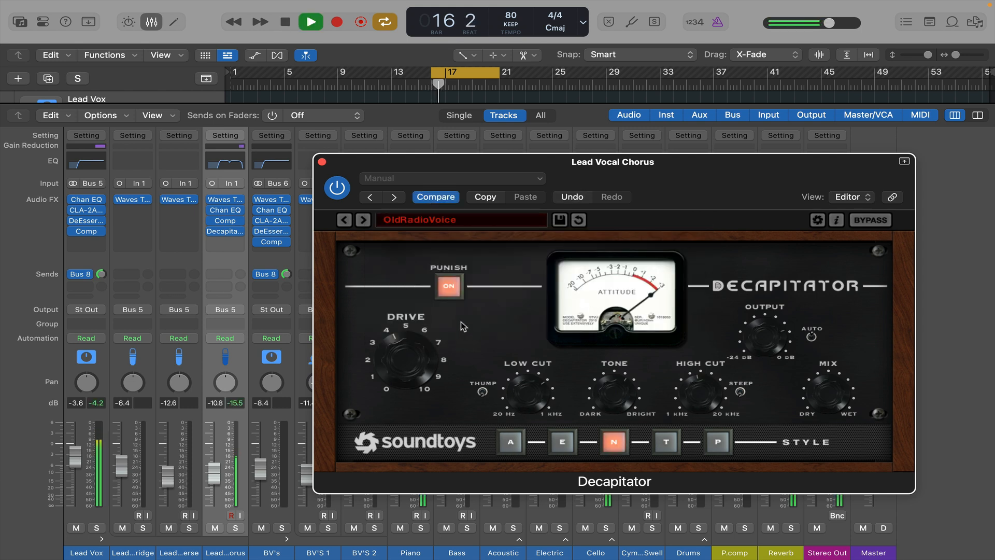
key(space)
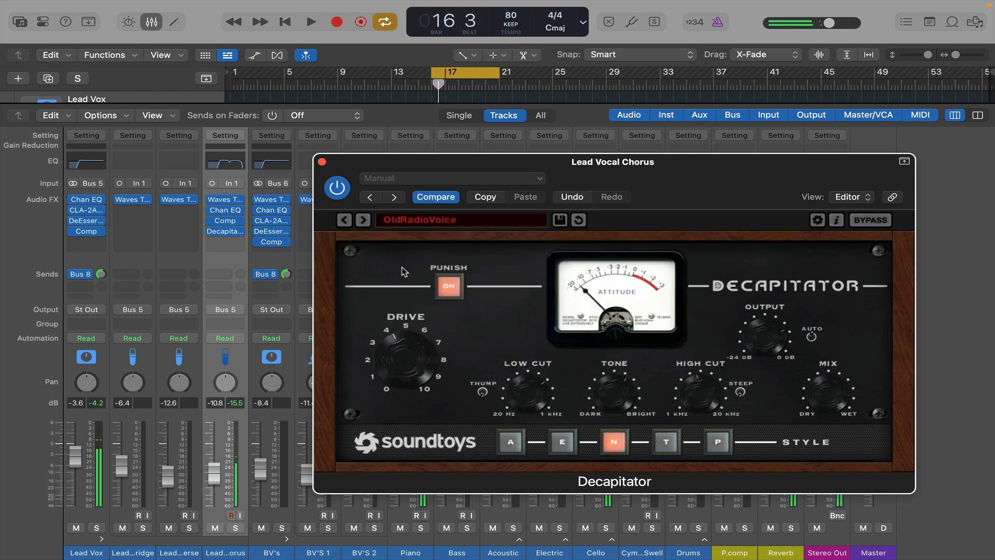
click(447, 293)
key(space)
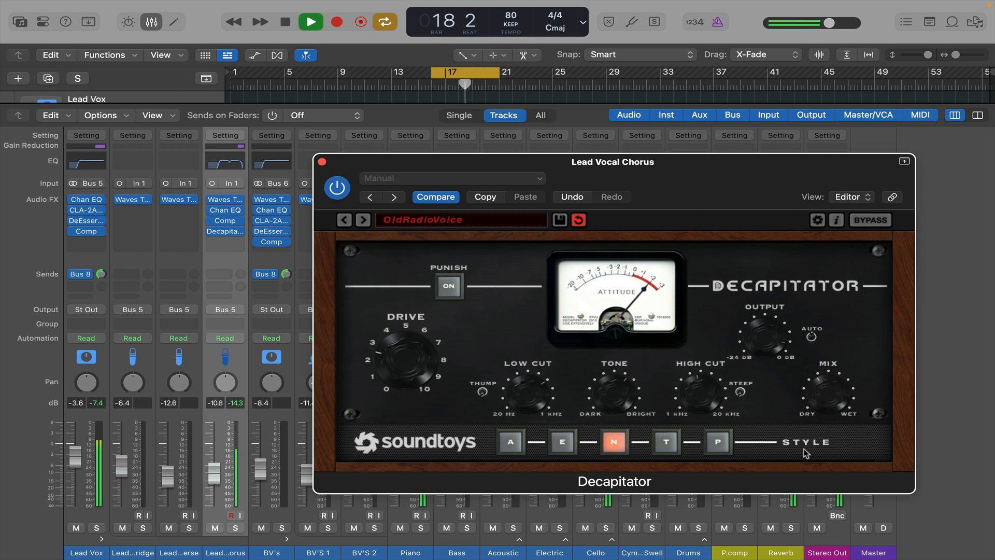
key(space)
key(space)
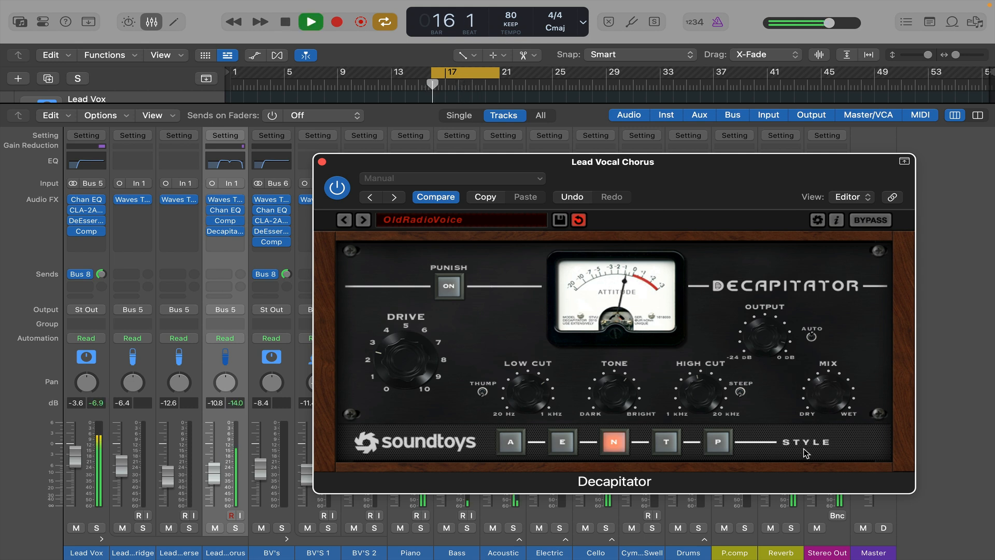
key(space)
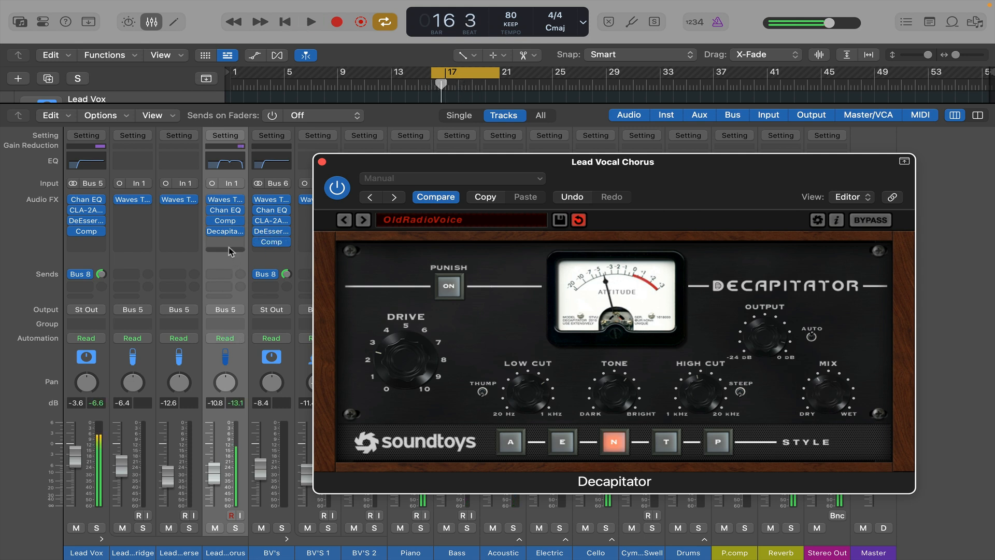
Send Lead Vocal Chorus to the Reverb aux on Bus 8, raising the send level during playback
click(227, 287)
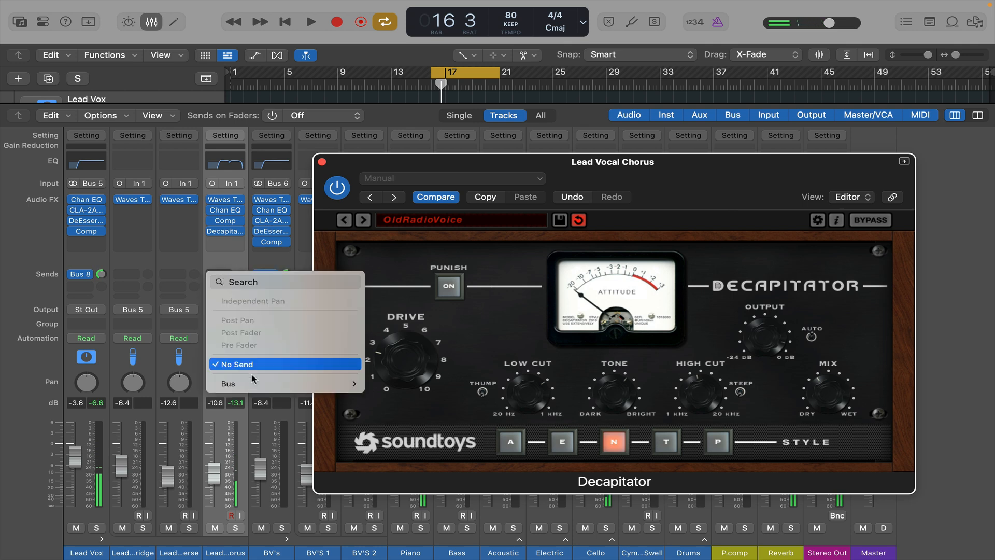
mouse_move(257, 386)
click(414, 154)
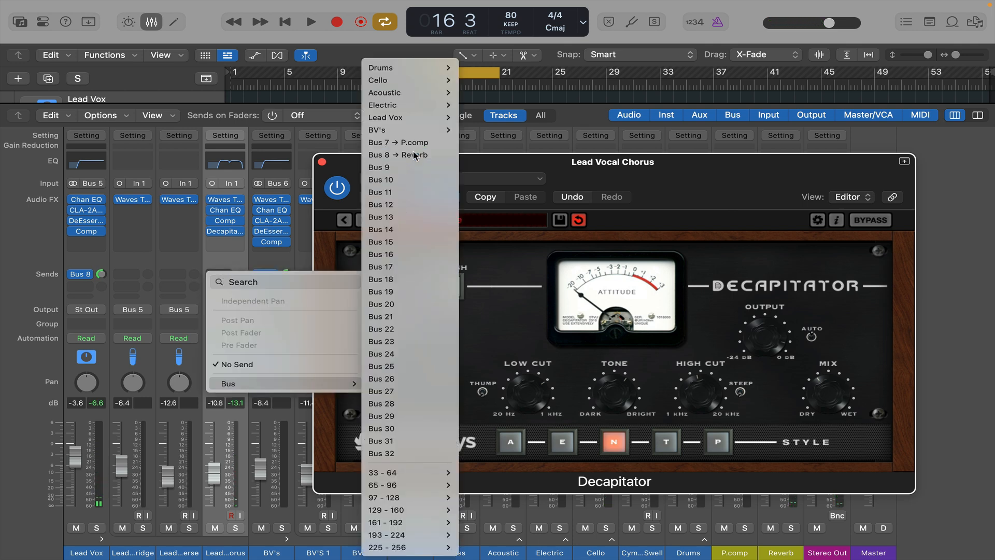
key(space)
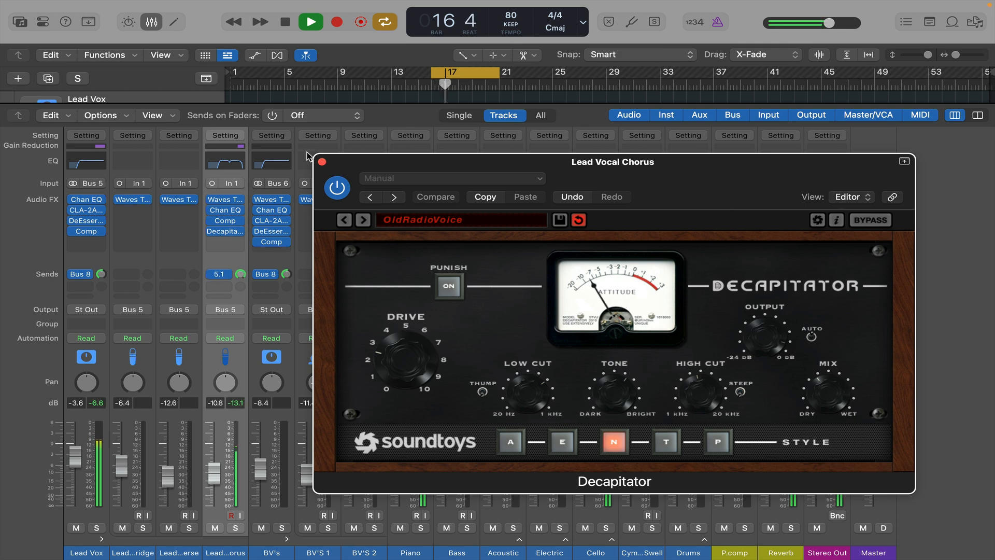
click(323, 163)
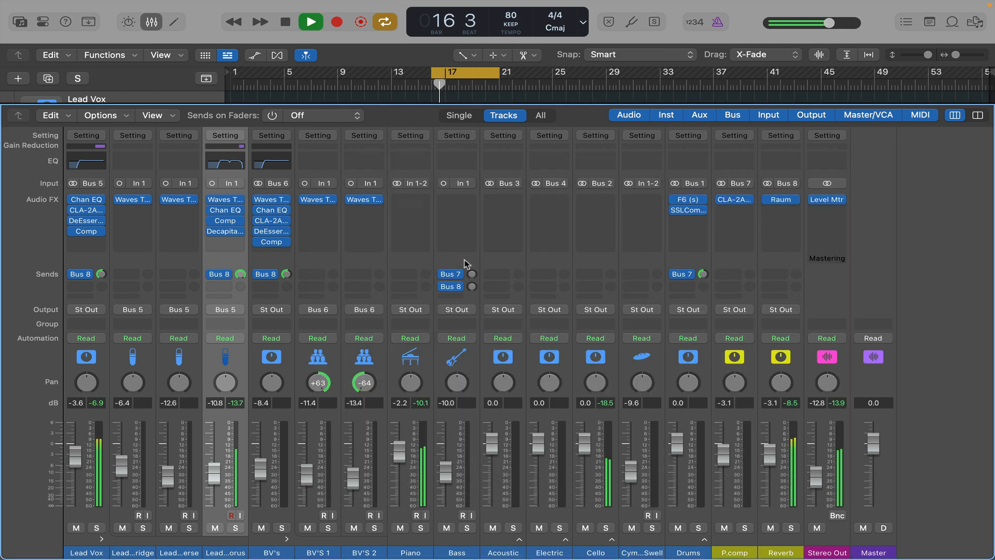
Raise the Reverb aux to -0.9 dB while checking it soloed, and lower the Lead Vocal Chorus fader to -11.0 dB
scroll(783, 443, down, 1)
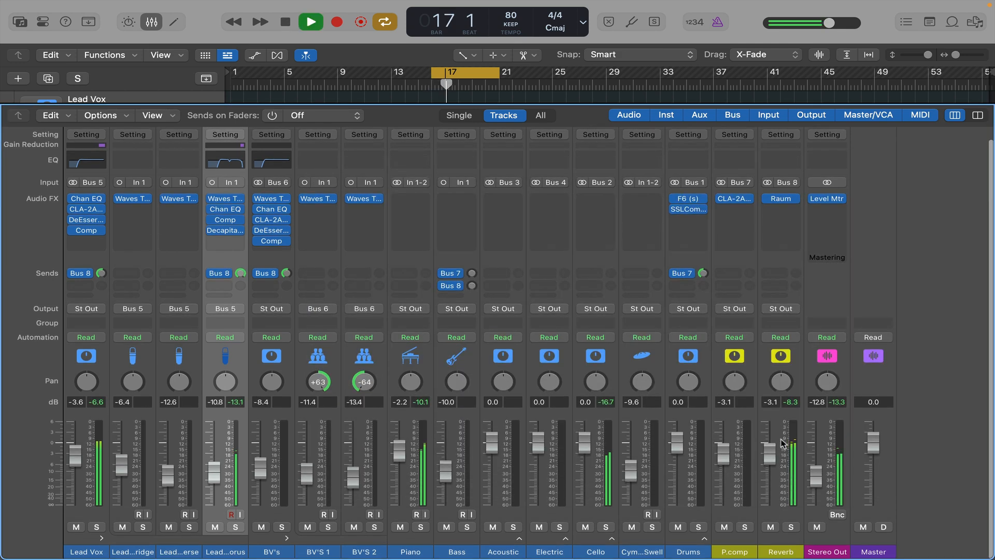
alt+click(792, 526)
drag(774, 459, 774, 449)
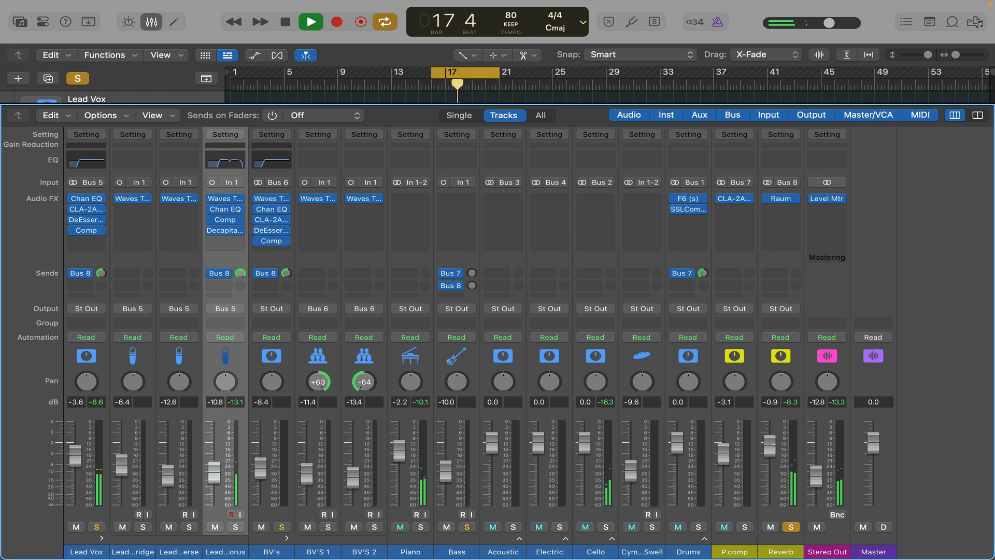
key(space)
key(space)
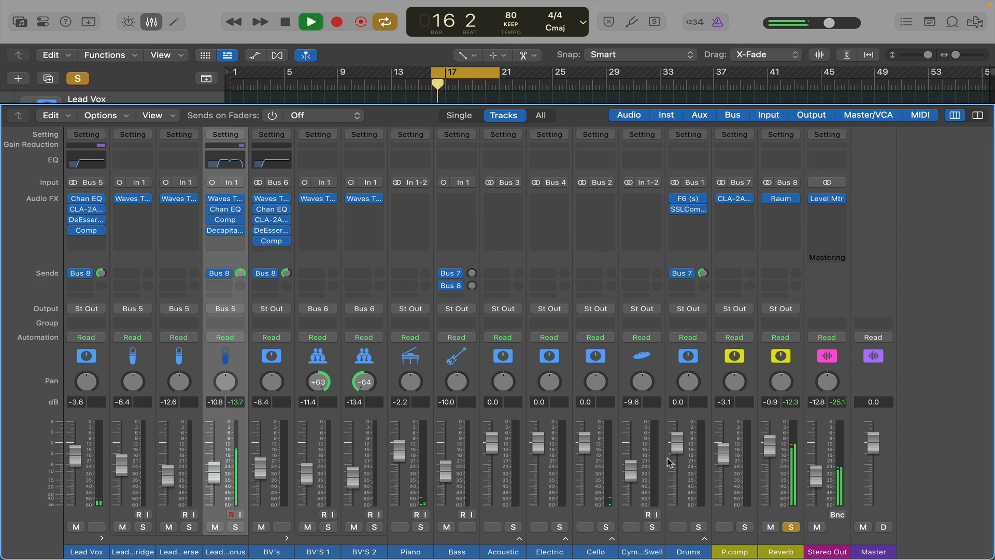
click(792, 527)
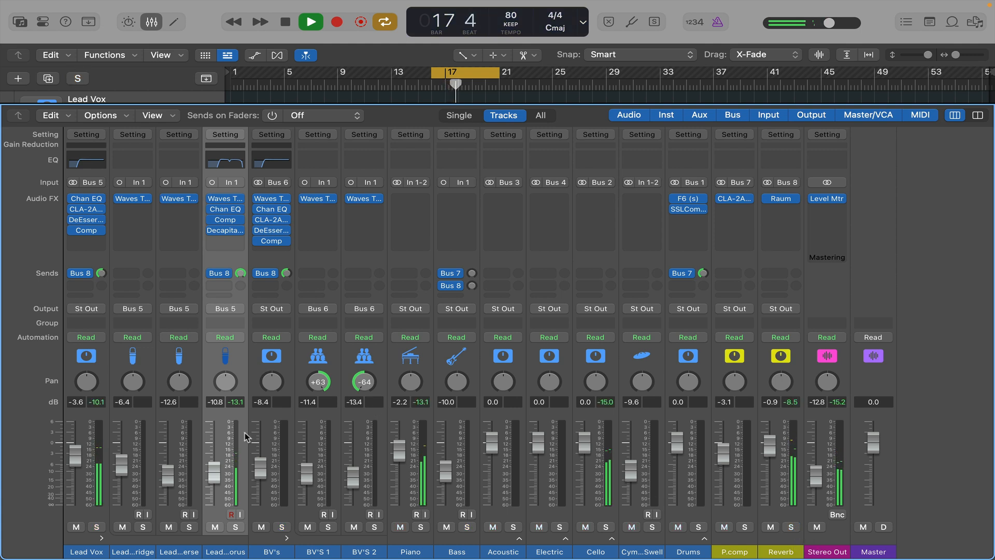
drag(214, 472, 214, 476)
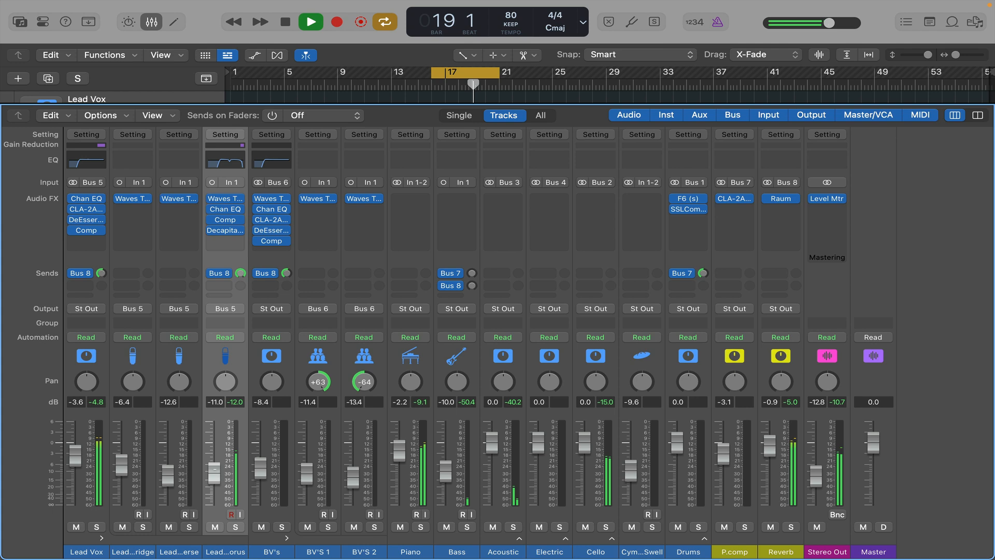
Collapse the Lead Vox and BV's stacks in the arrangement and return to the mixer with Piano soloed
click(151, 22)
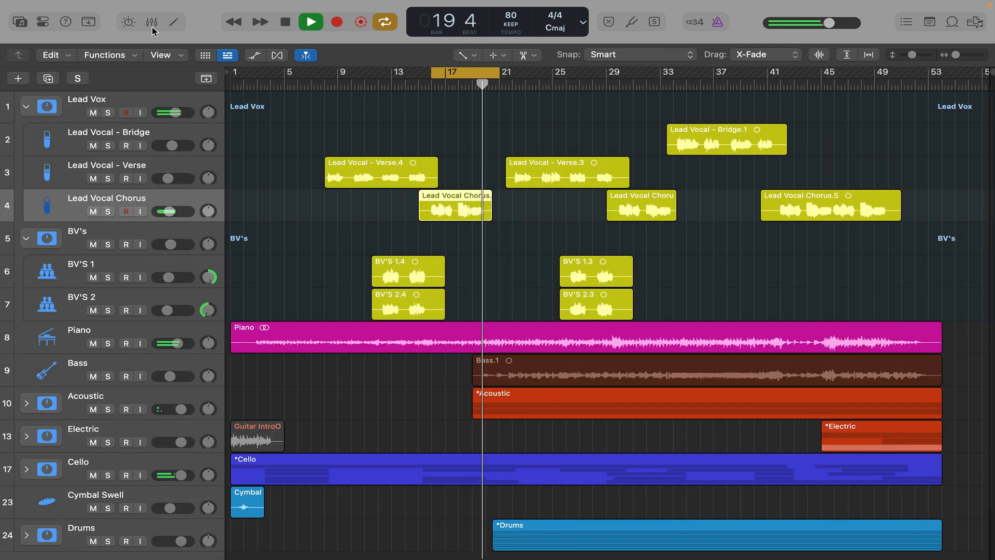
key(space)
click(28, 107)
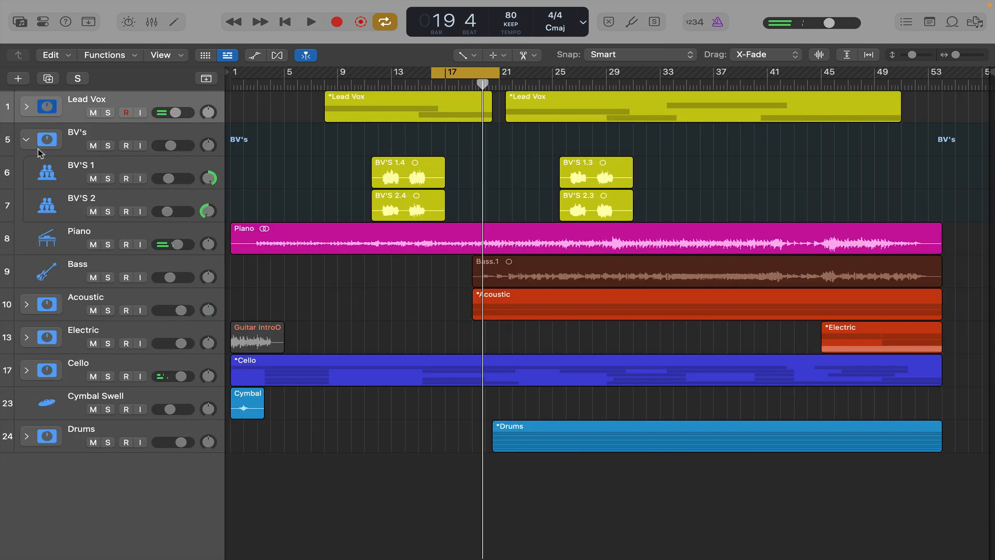
key(x)
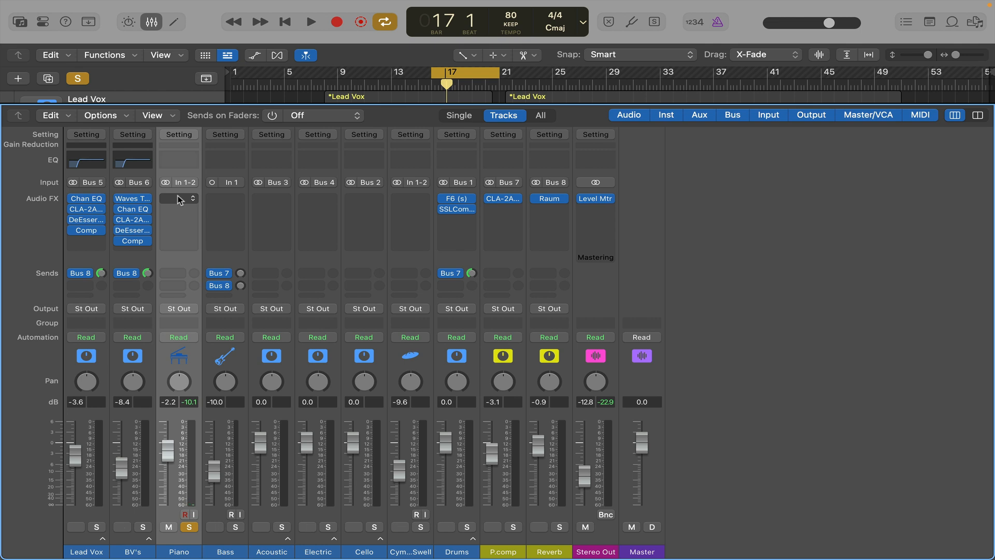
Insert a stereo Channel EQ on the Piano channel
click(179, 200)
mouse_move(206, 254)
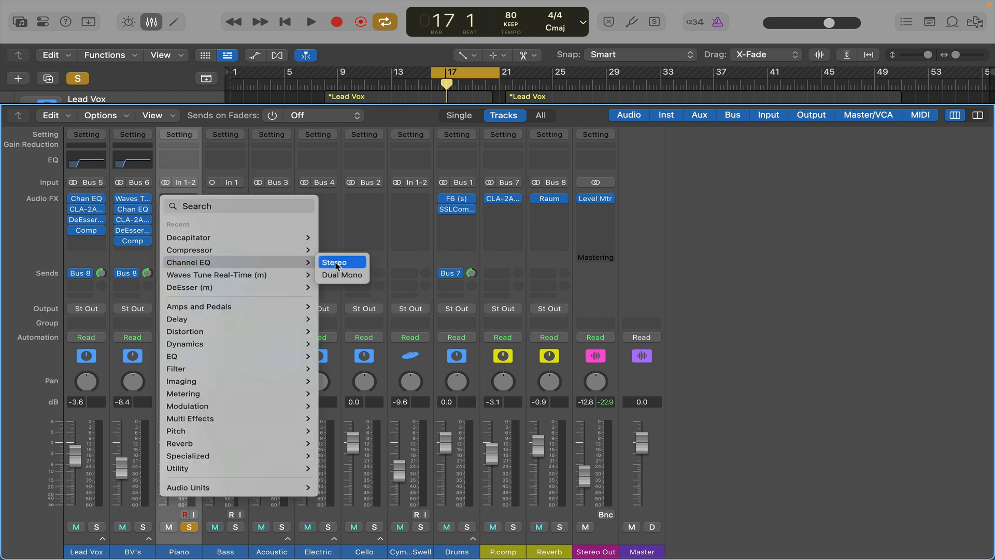
click(337, 263)
During soloed playback, set the piano EQ's low cut to 78 Hz and boost 1370 Hz by 2.8 dB with Q 0.41
key(space)
click(349, 217)
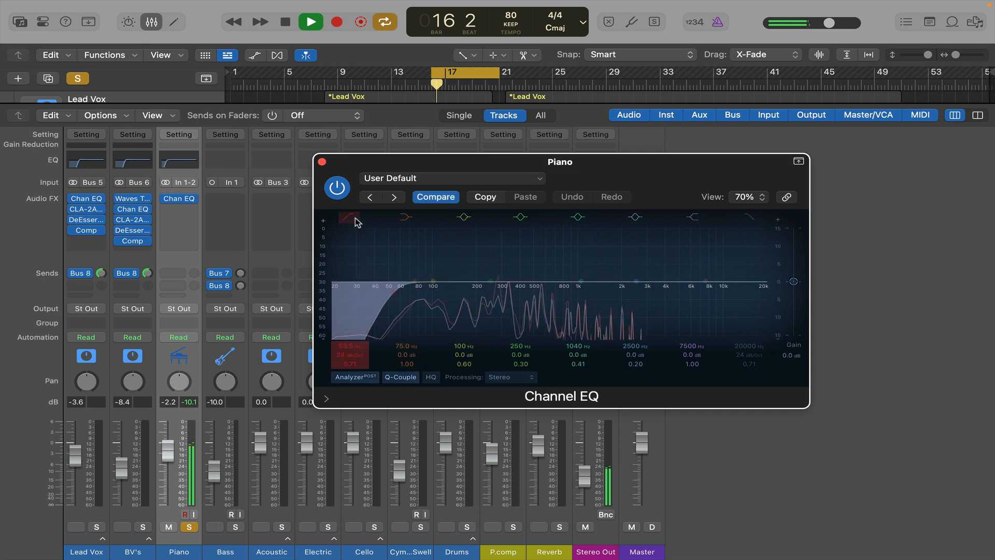
drag(416, 294, 416, 294)
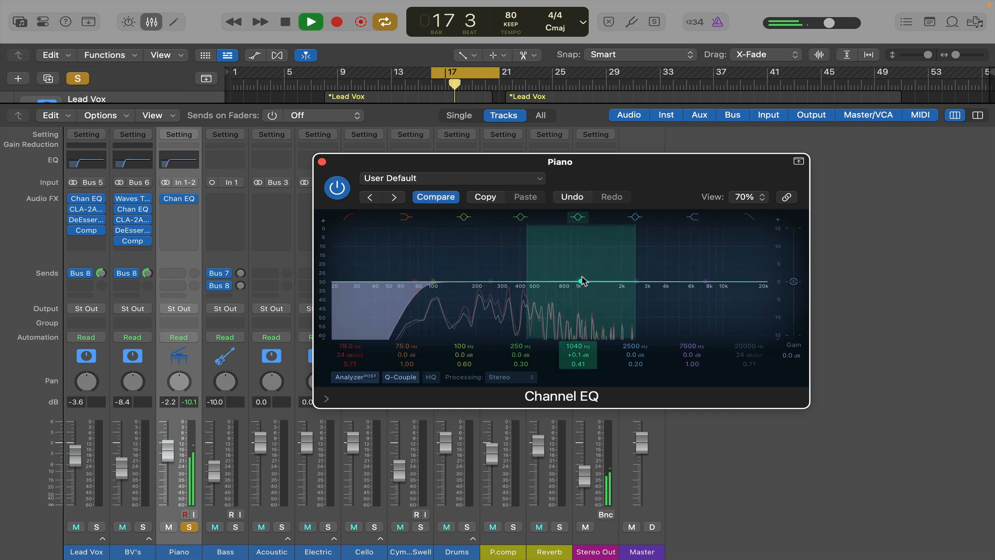
drag(582, 280, 600, 266)
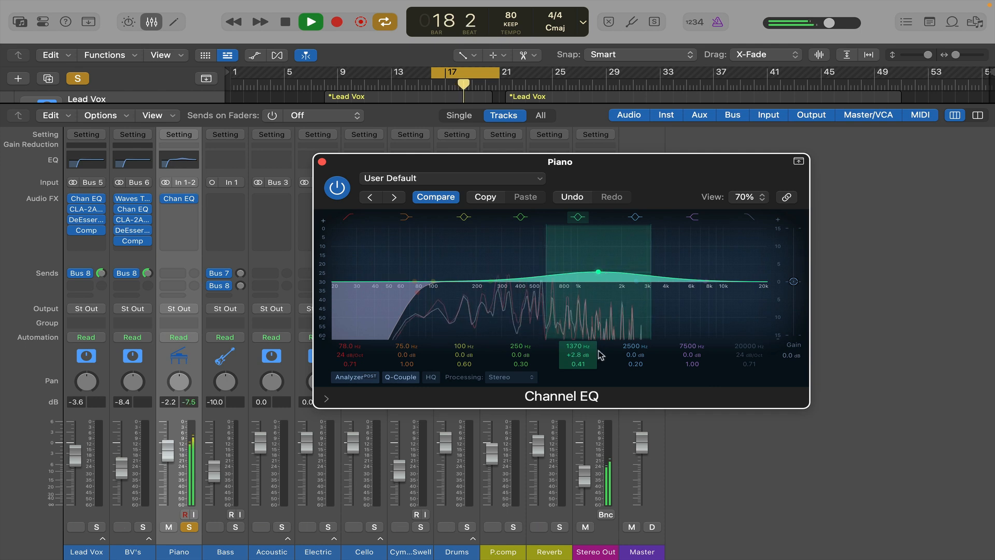
On the piano EQ, narrow the 1370 Hz boost to Q 1.60, cut 244 Hz by 2.2 dB and raise the 6450 Hz shelf by 0.7 dB
drag(588, 364, 588, 347)
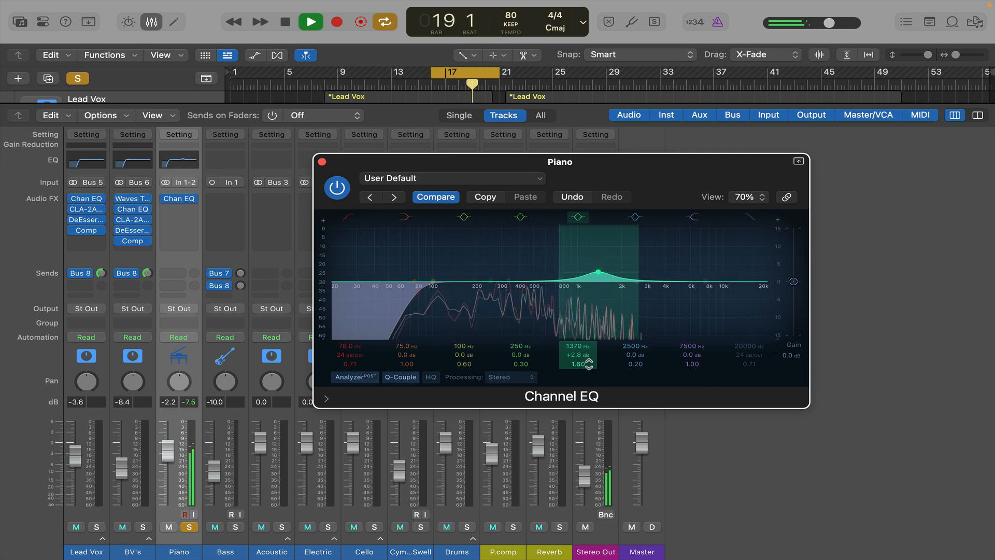
mouse_move(491, 281)
mouse_down()
mouse_move(493, 299)
mouse_move(491, 289)
mouse_up()
drag(524, 365, 525, 353)
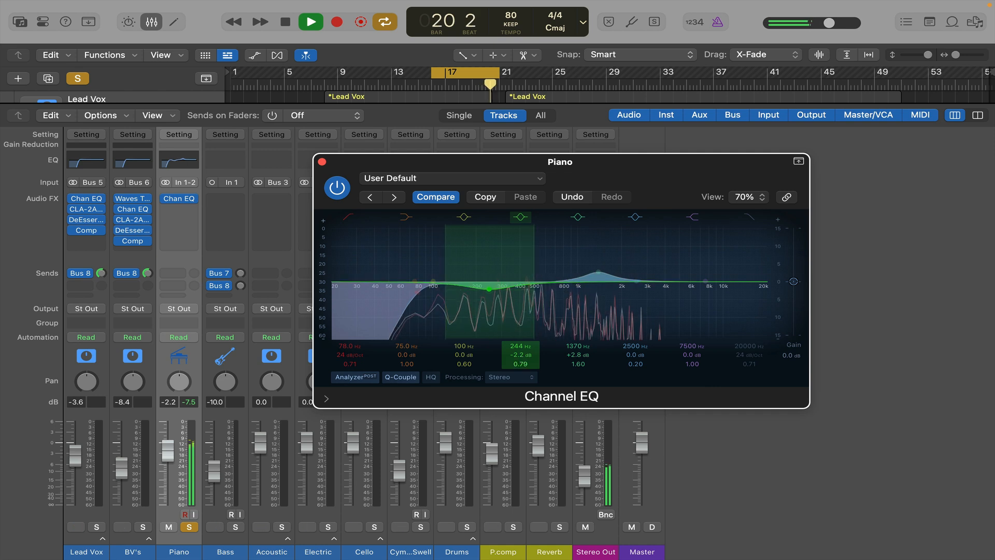
drag(706, 283, 697, 276)
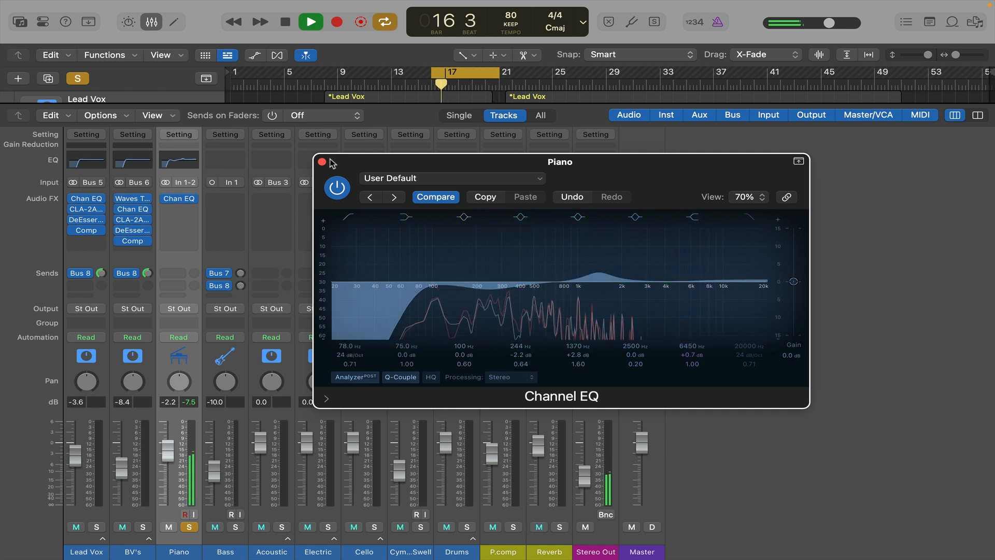
click(322, 162)
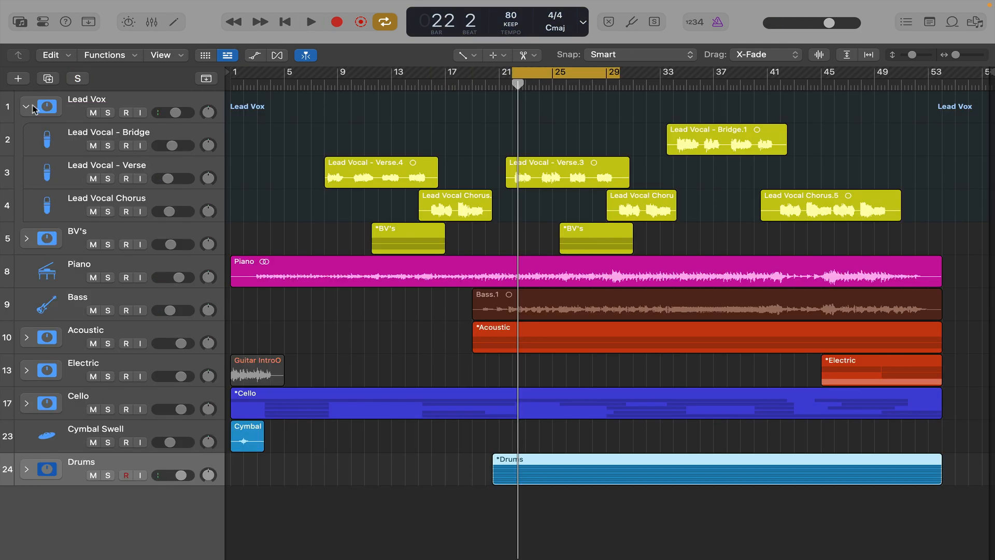
Collapse the Lead Vox stack in the arrangement, play the section briefly and select the Bass track
click(26, 107)
key(space)
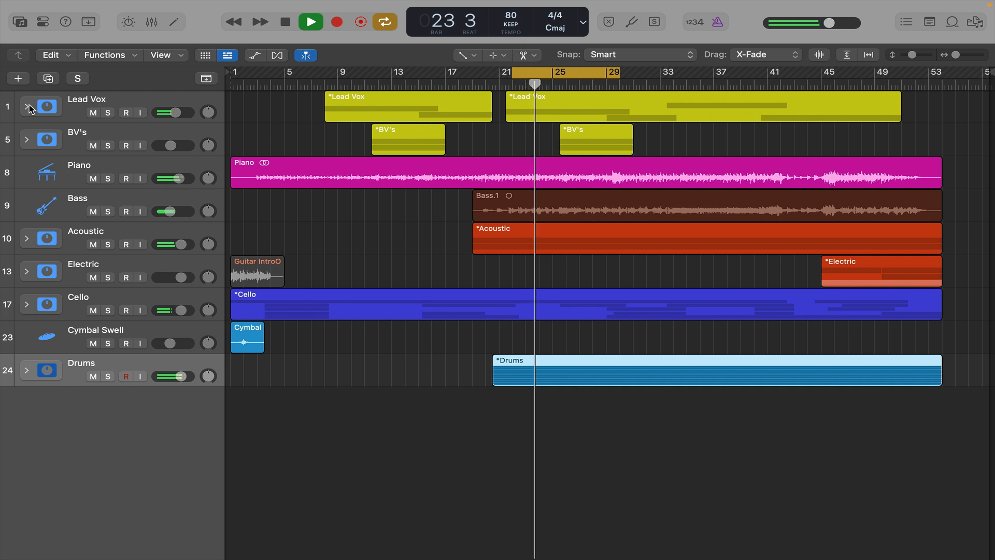
key(space)
click(145, 197)
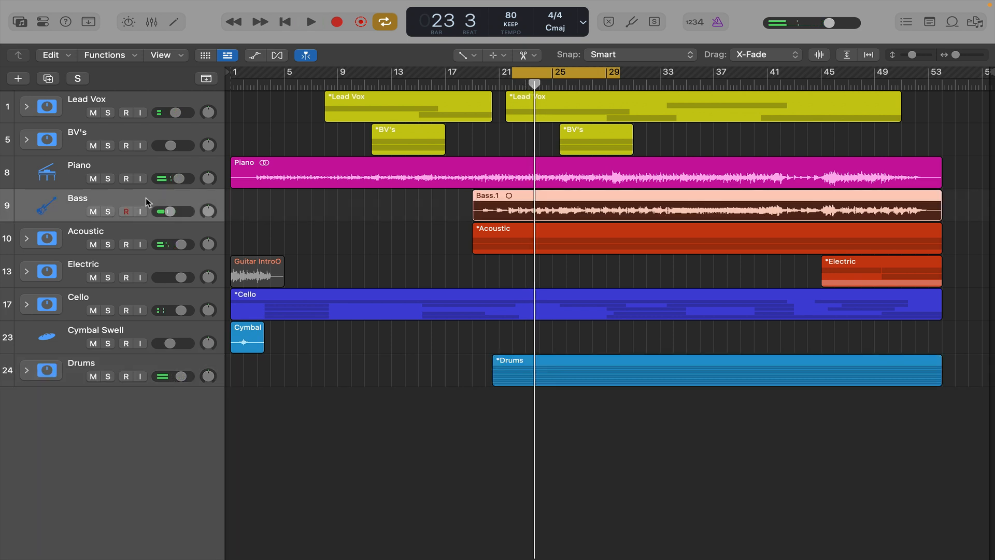
Insert the mono RBass plug-in on the Bass channel in the mixer
key(x)
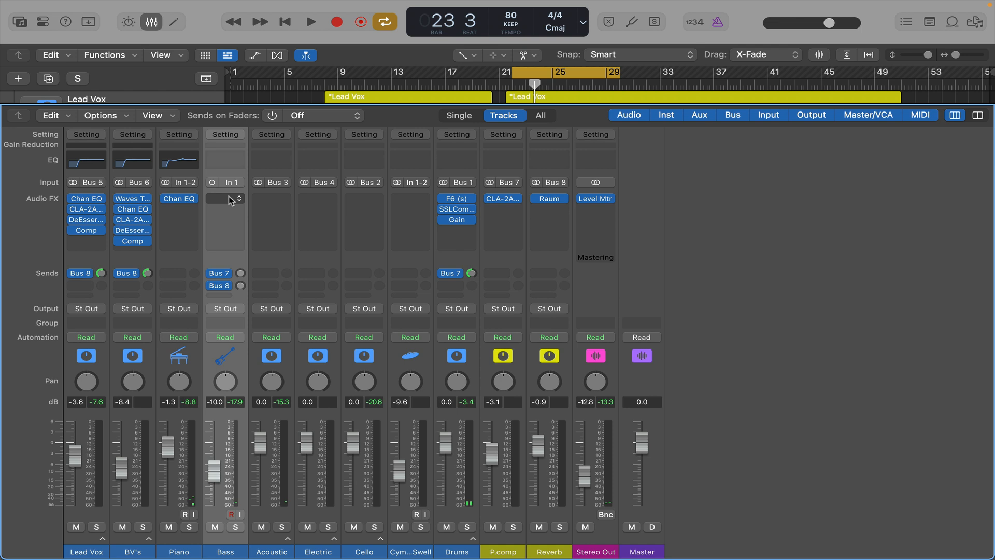
click(228, 197)
text(r)
mouse_move(272, 238)
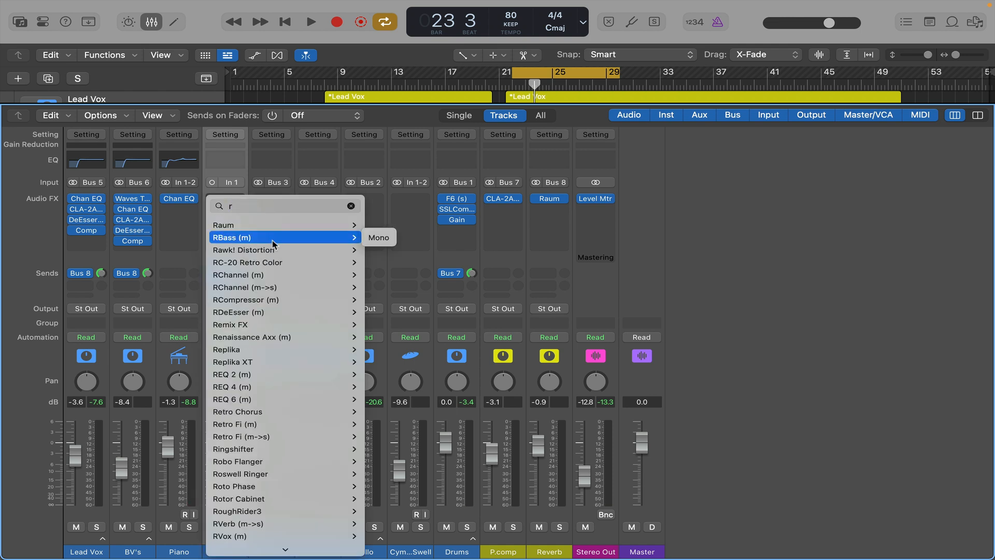
click(378, 237)
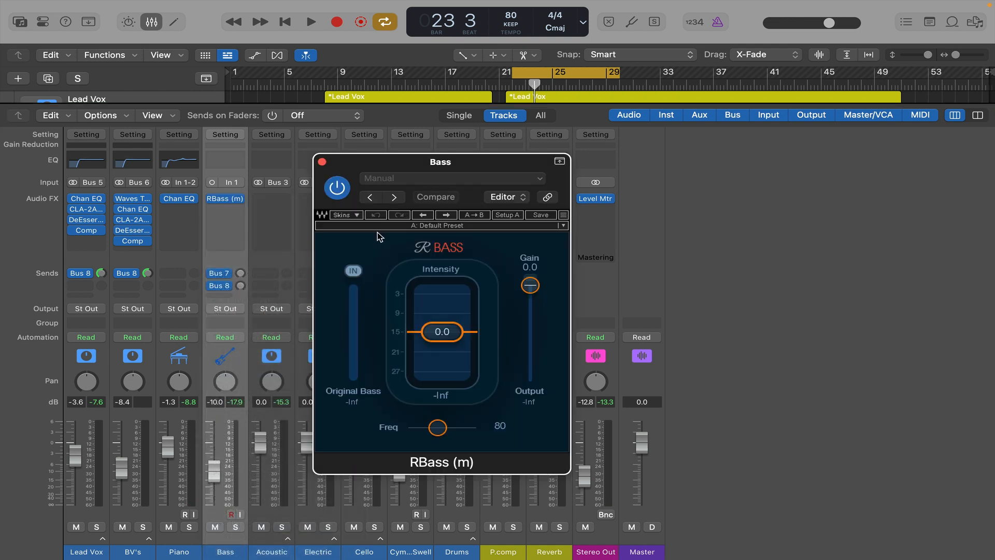
Audition the RBass presets in sequence during playback and settle on the preset named Bass
key(space)
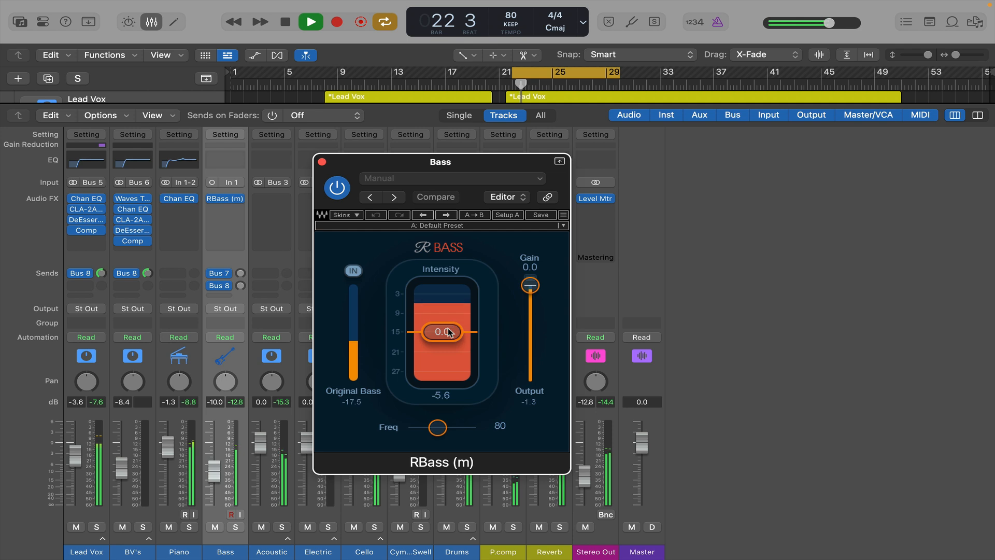
drag(449, 333, 448, 335)
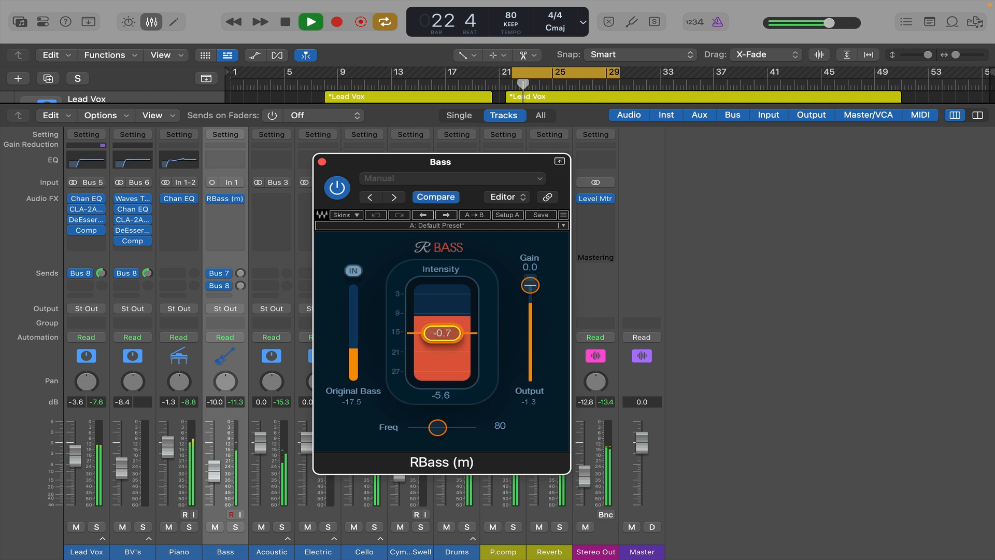
click(449, 216)
click(449, 216)
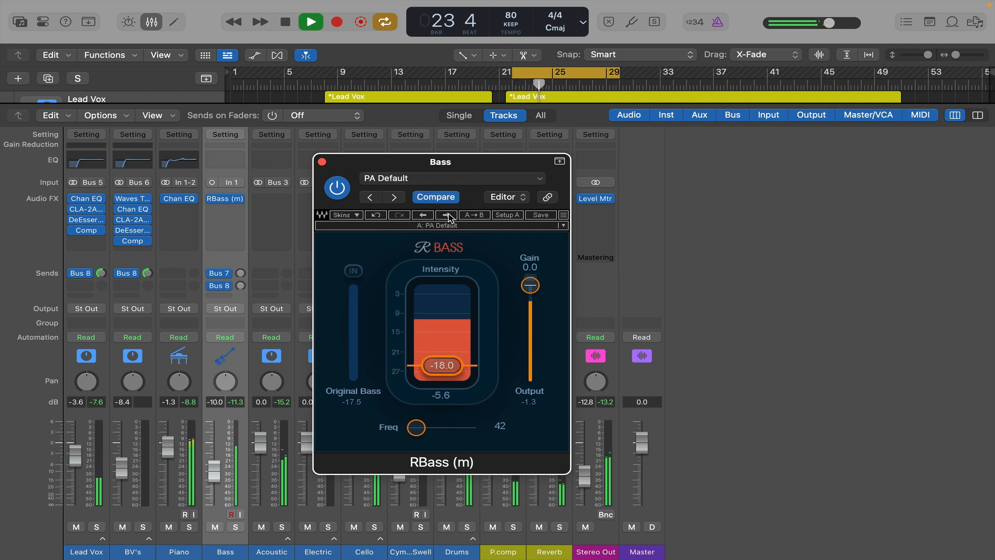
click(449, 217)
key(space)
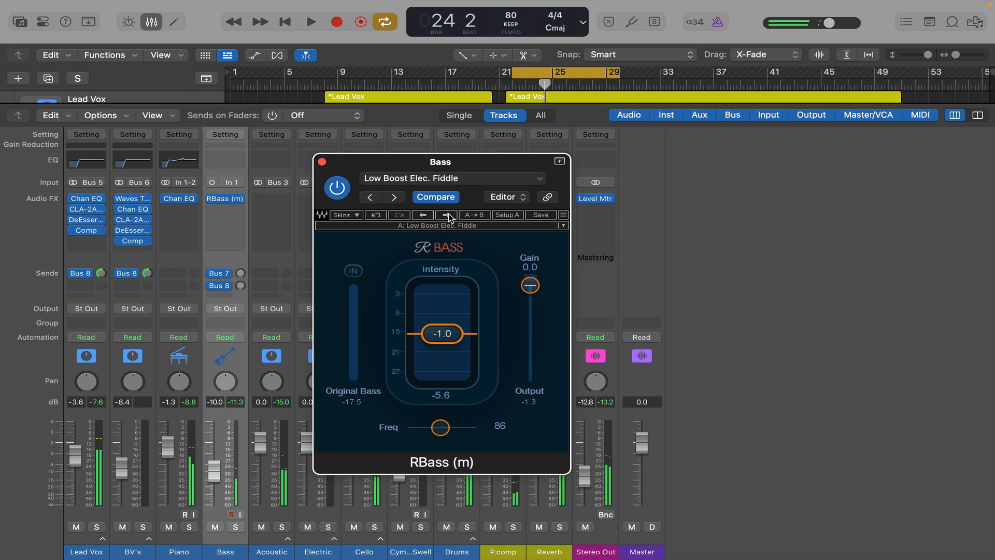
click(449, 216)
key(space)
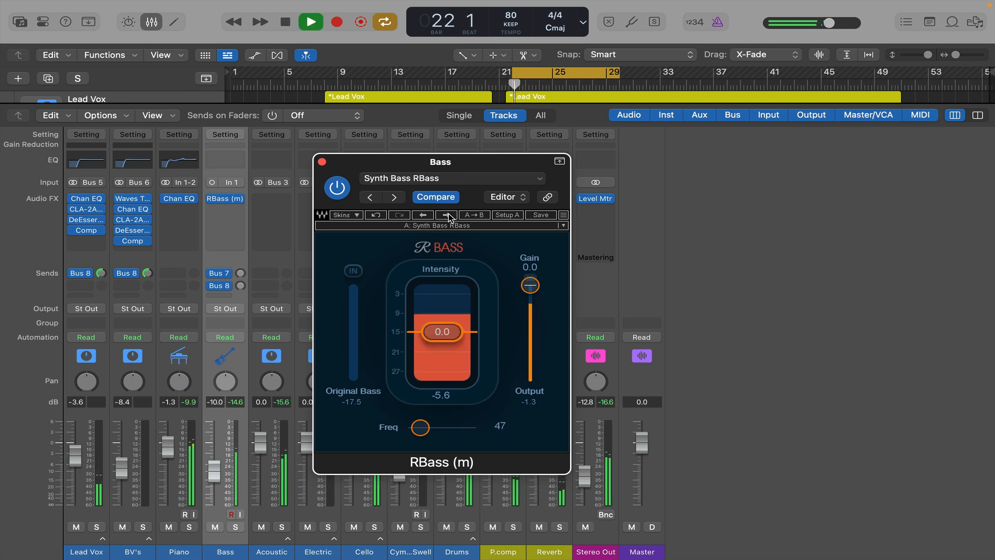
click(449, 217)
click(449, 217)
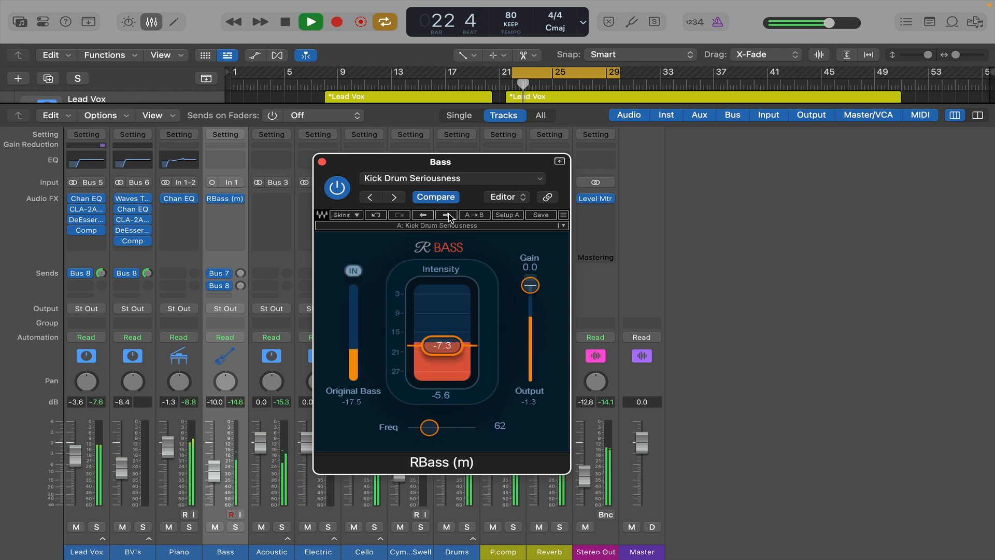
click(448, 216)
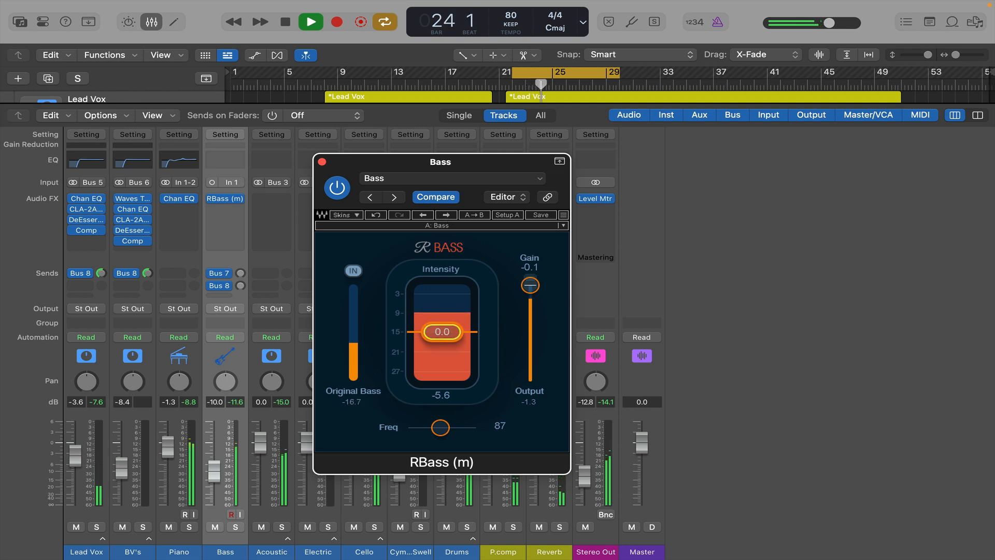
Set the RBass intensity to -1.2 and raise the Bass channel fader to -5.6 dB
drag(442, 331, 449, 336)
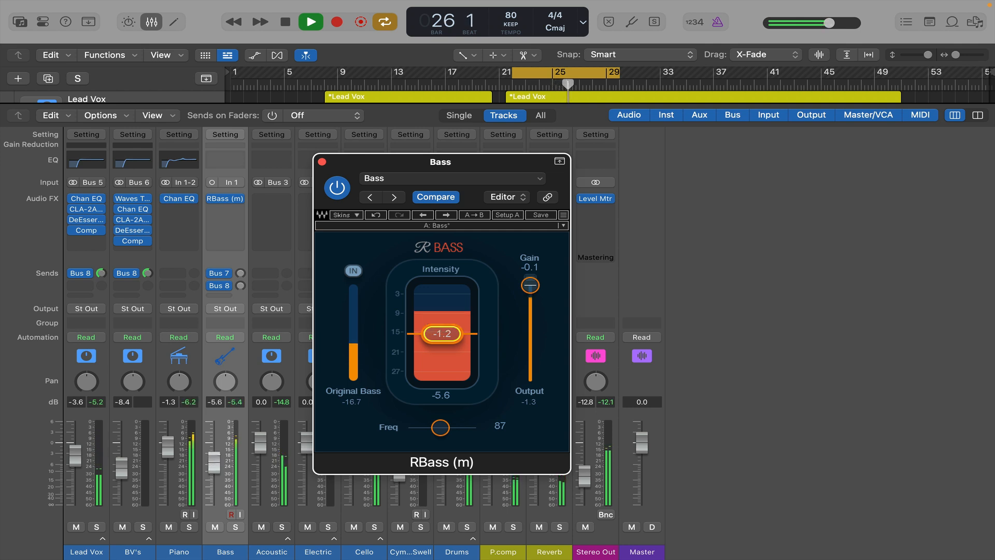
click(220, 458)
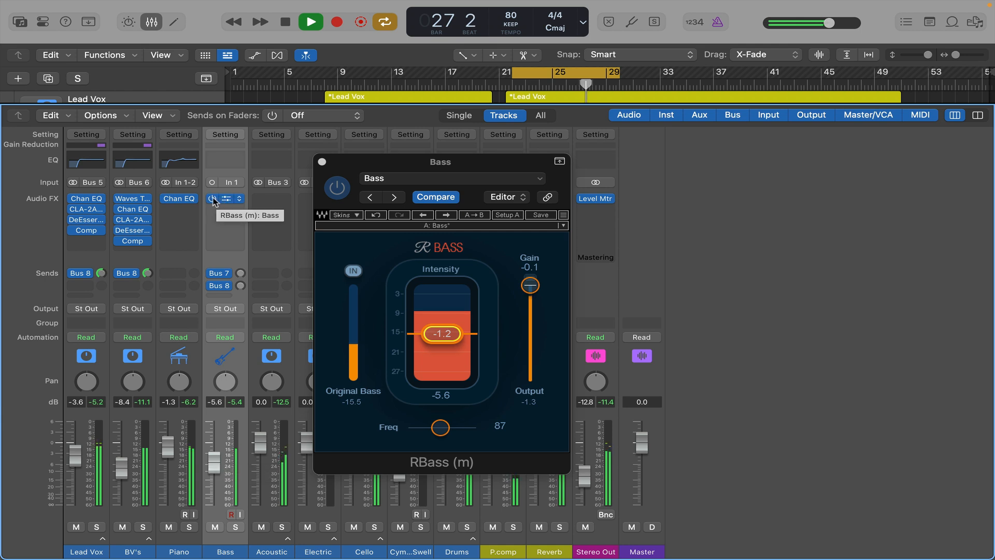
Compare the mix with RBass bypassed and active, stop playback and close the plug-in window
click(213, 199)
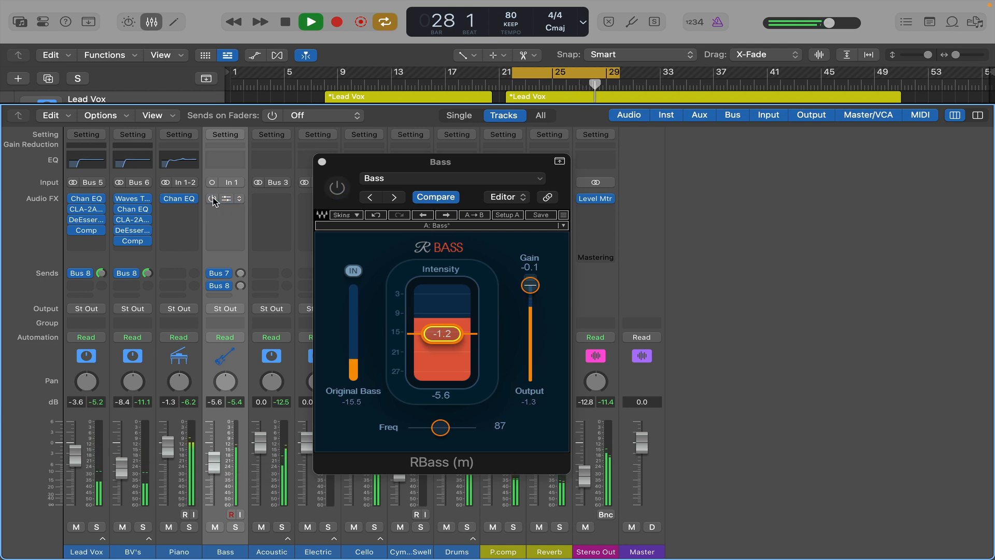
click(213, 199)
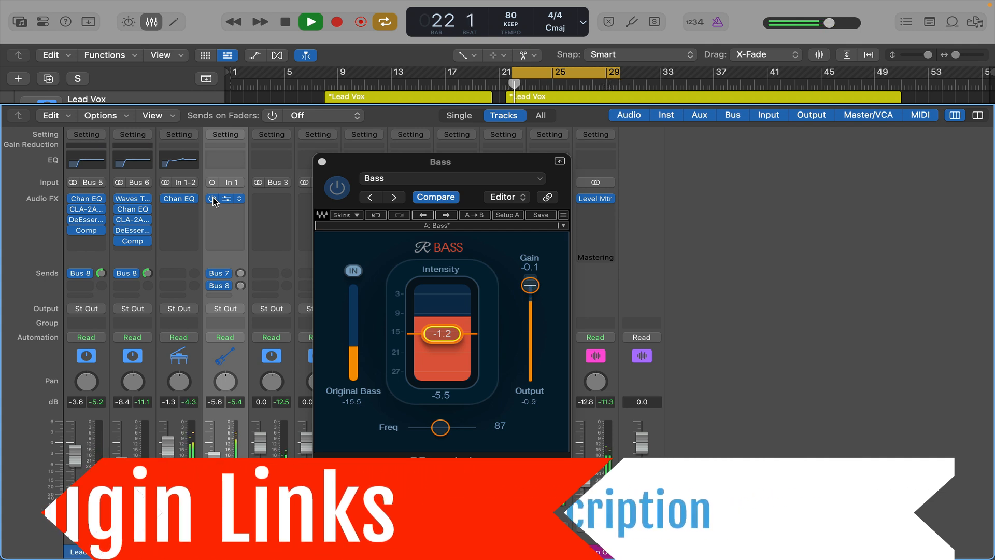
key(space)
click(322, 161)
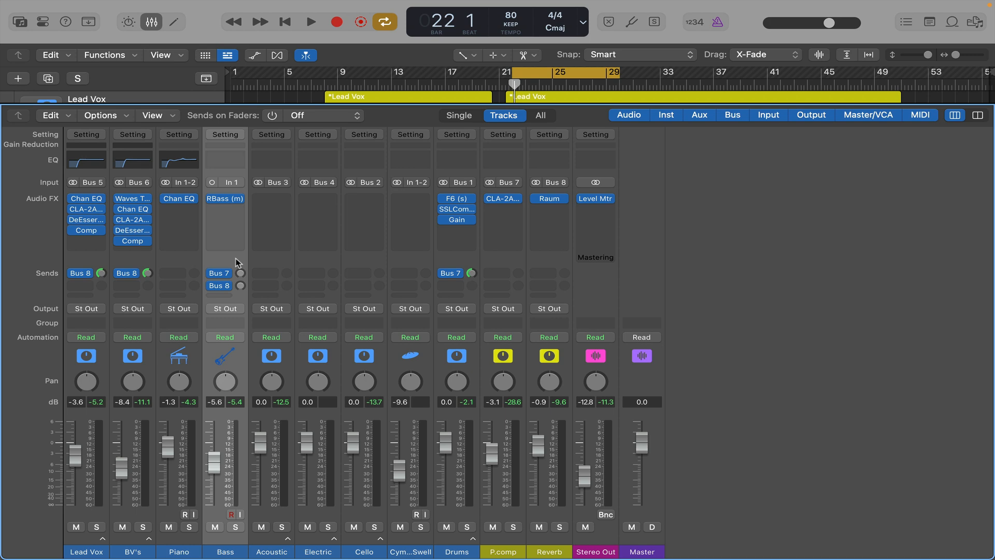
Start playback, expand the Acoustic stack in the arrangement and select the Acoustic Left track
key(space)
key(x)
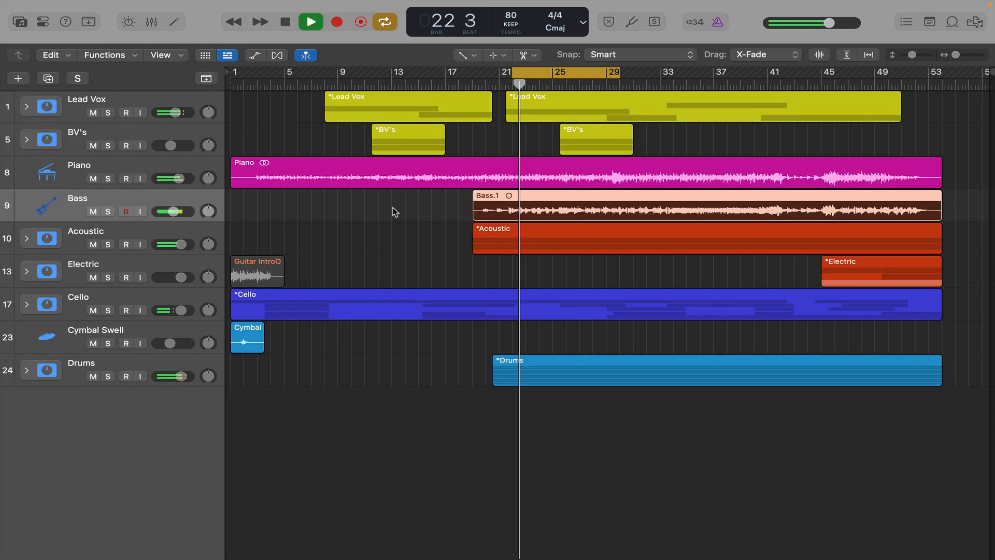
click(398, 231)
click(27, 238)
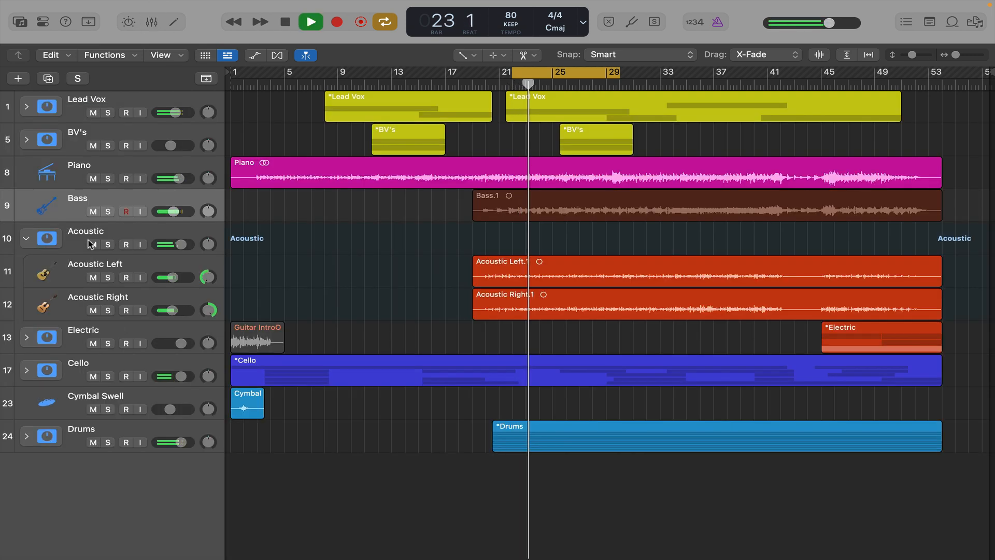
click(76, 269)
Insert the mono-to-stereo JJP-Guitars plug-in on the Acoustic Left channel in the mixer
key(x)
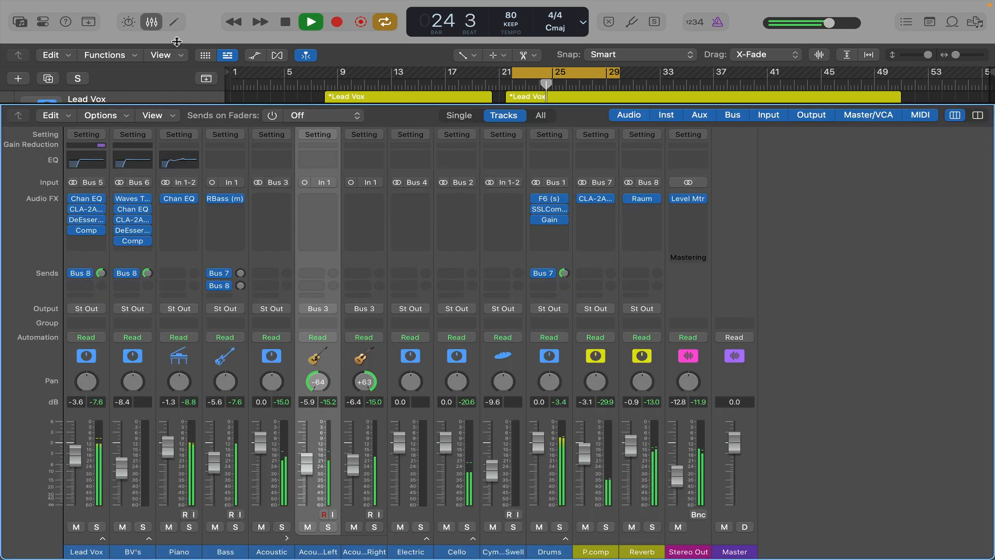
click(151, 21)
key(space)
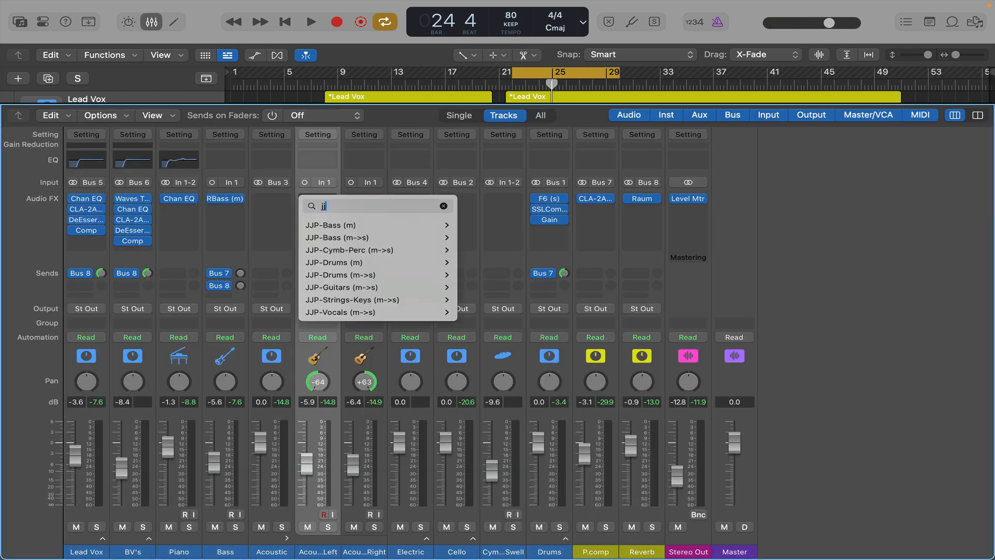
mouse_move(348, 289)
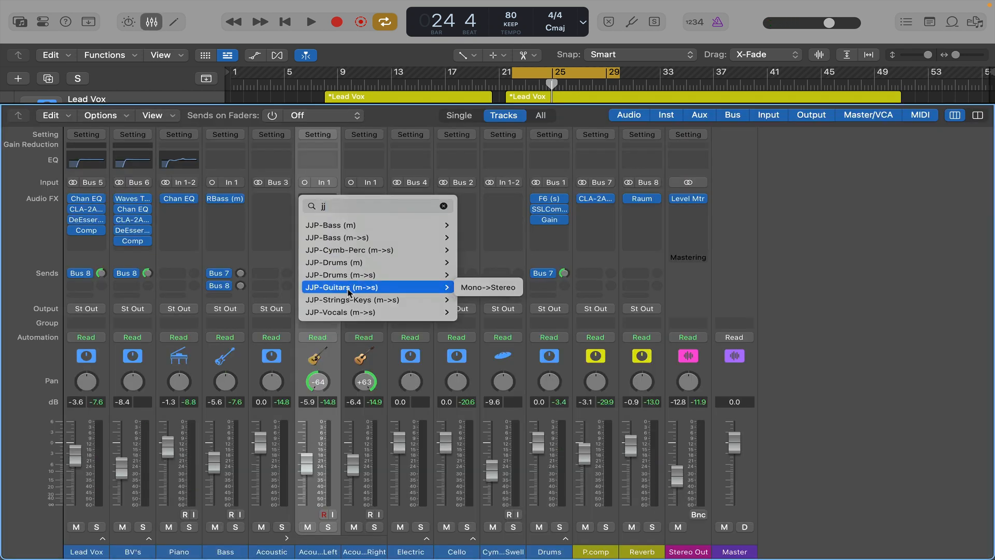
click(515, 286)
Solo Acoustic Left during playback and load the CLEAN GTR 2 factory preset from the Clean group in JJP-Guitars
key(space)
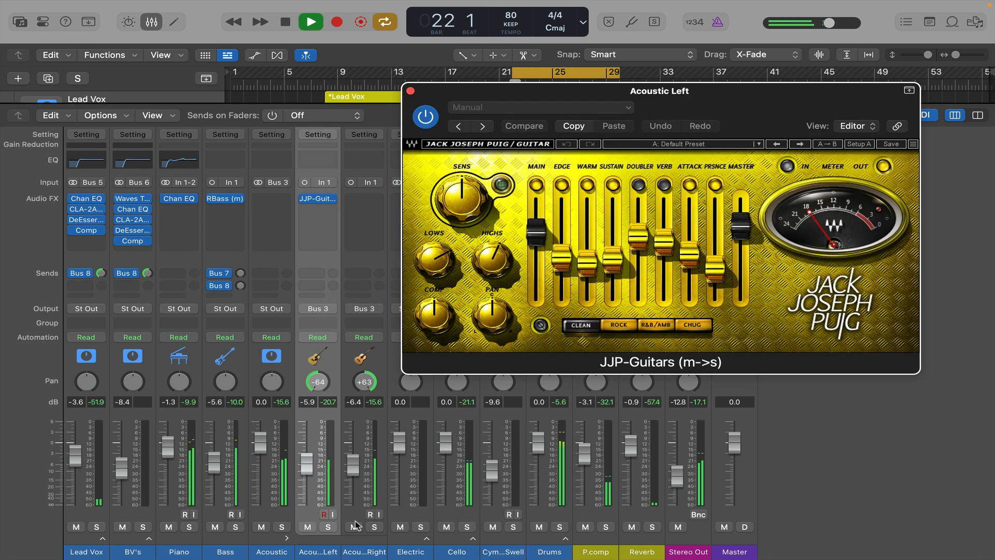
key(s)
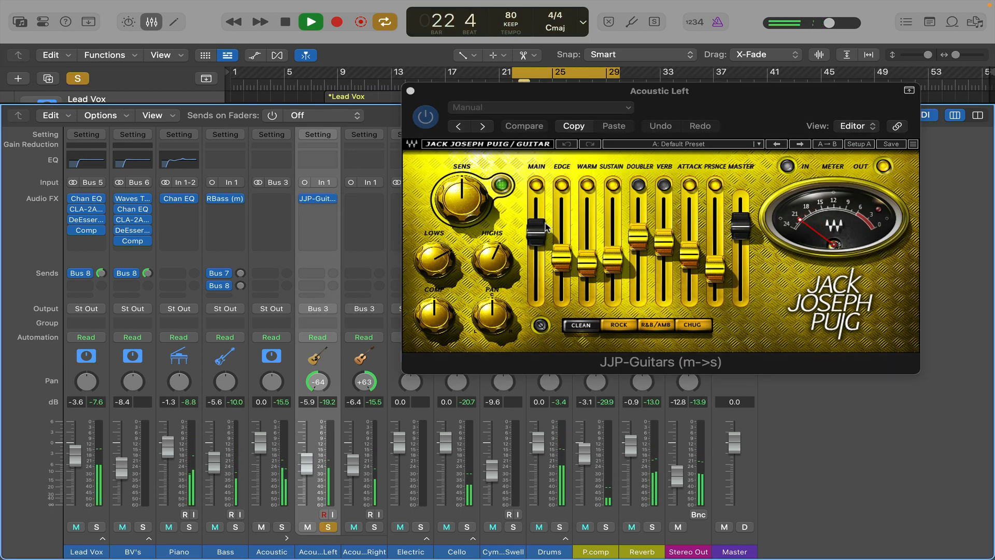
click(670, 146)
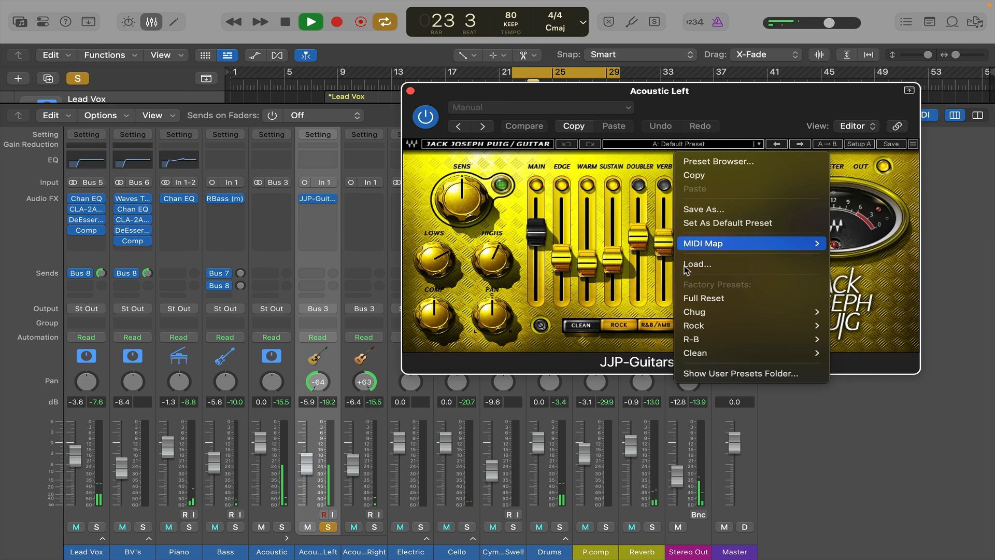
mouse_move(696, 313)
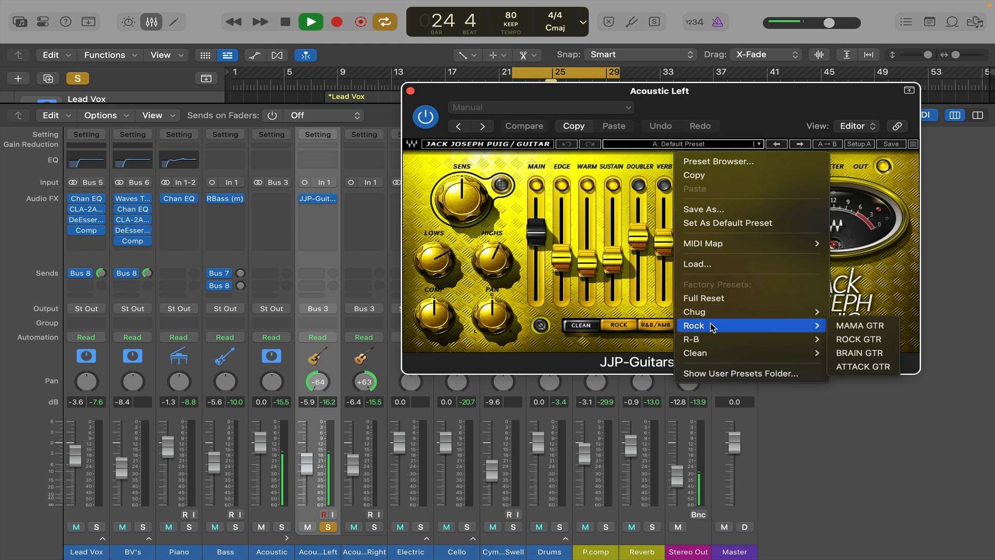
mouse_move(722, 354)
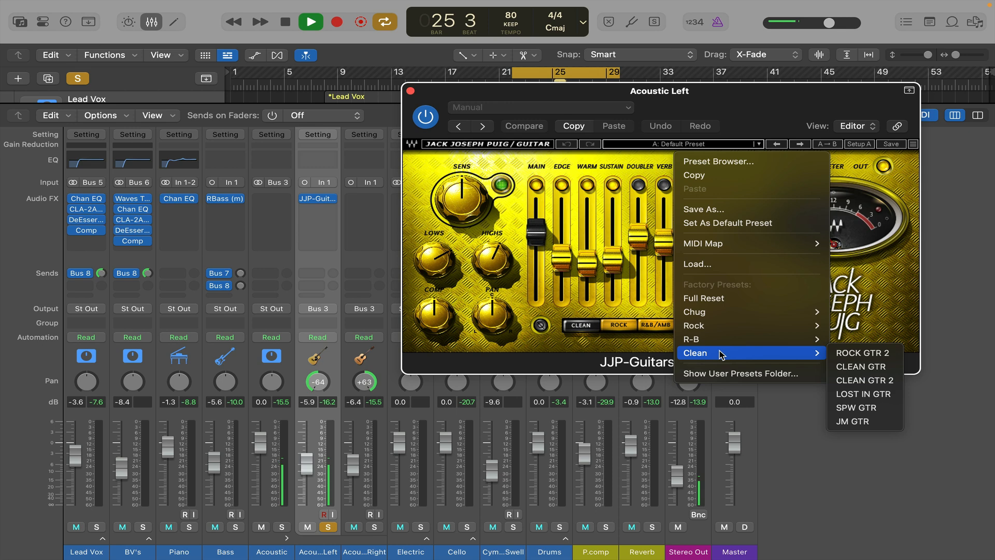
click(873, 381)
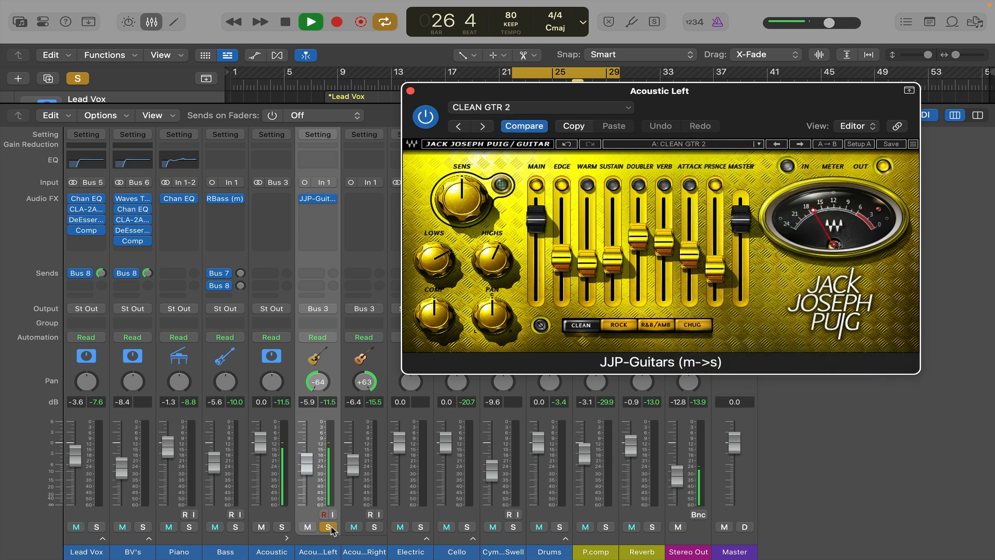
Compare the soloed Acoustic Left sound with JJP-Guitars bypassed and active, and return to the arrangement
click(305, 199)
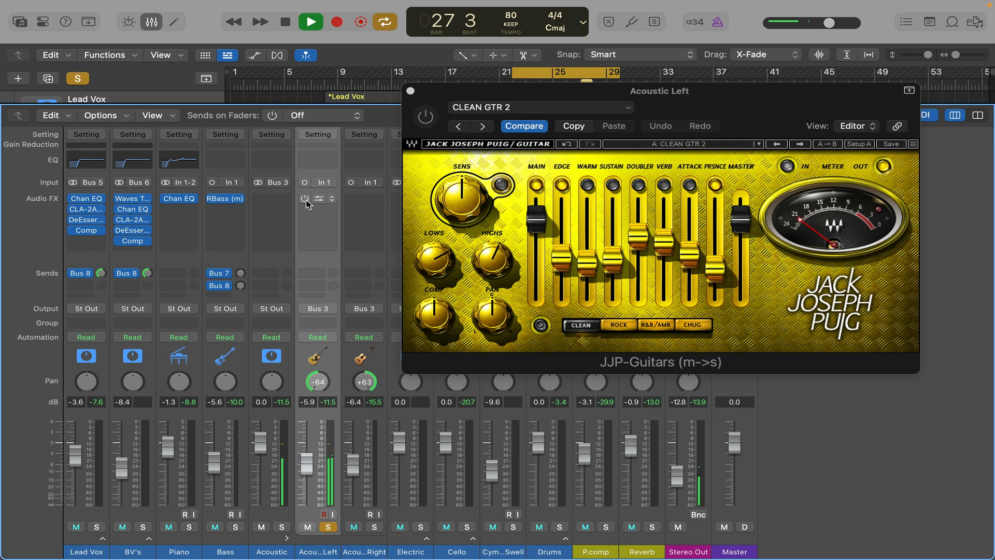
click(306, 199)
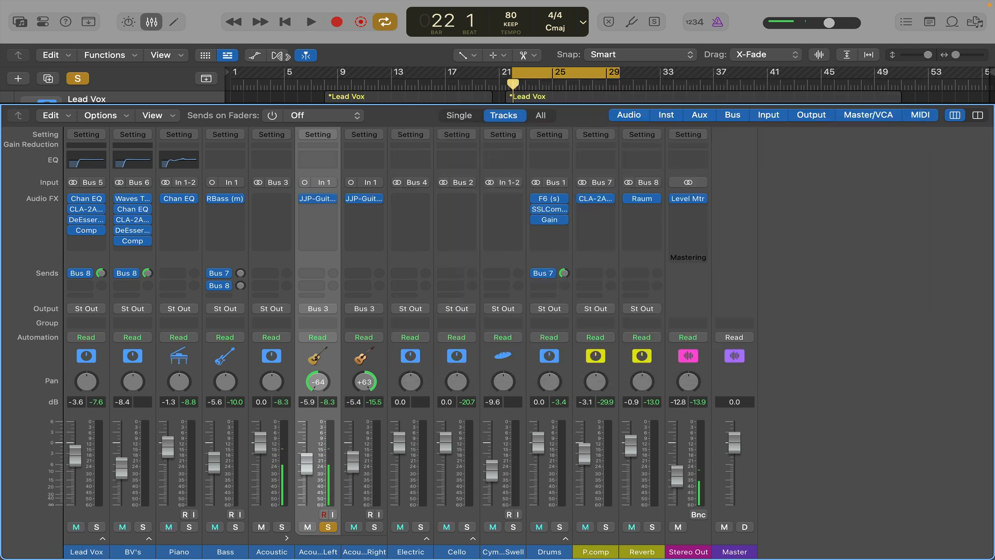
click(146, 26)
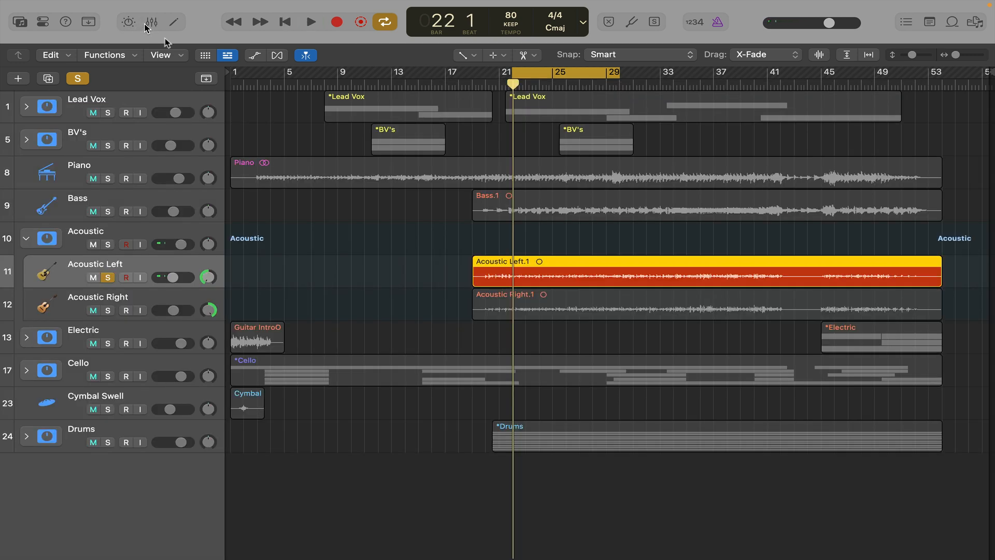
Collapse the Acoustic stack, turn off solo and play back the full mix
click(330, 260)
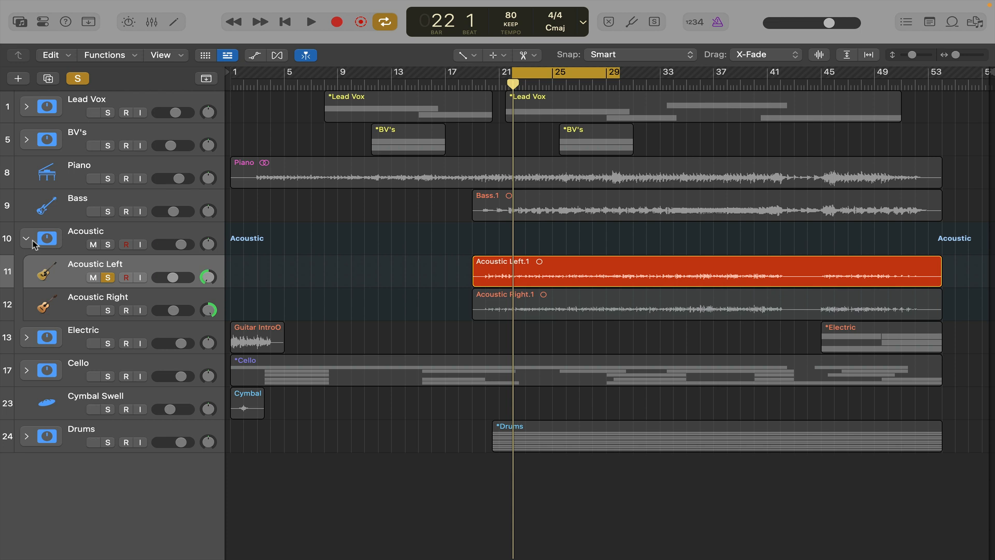
click(32, 242)
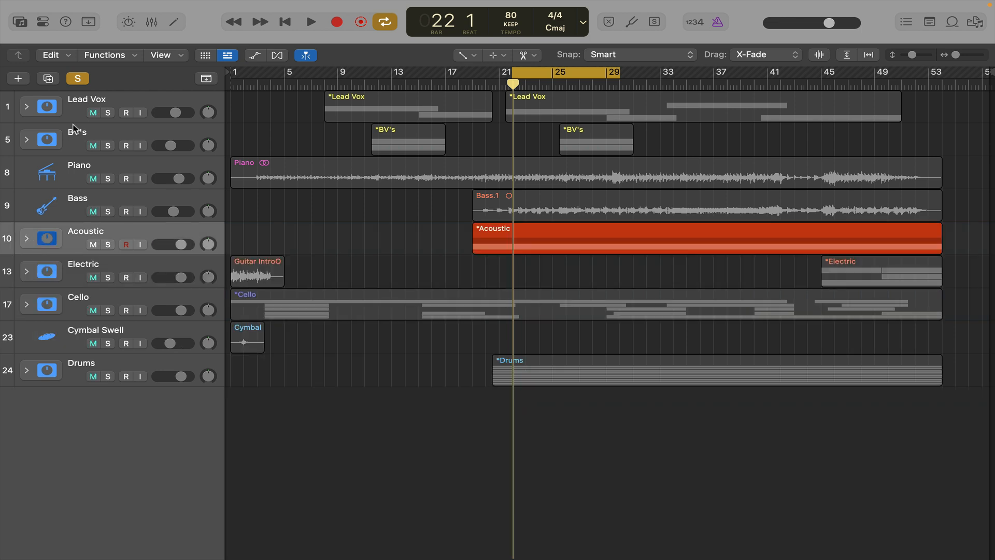
key(space)
click(77, 78)
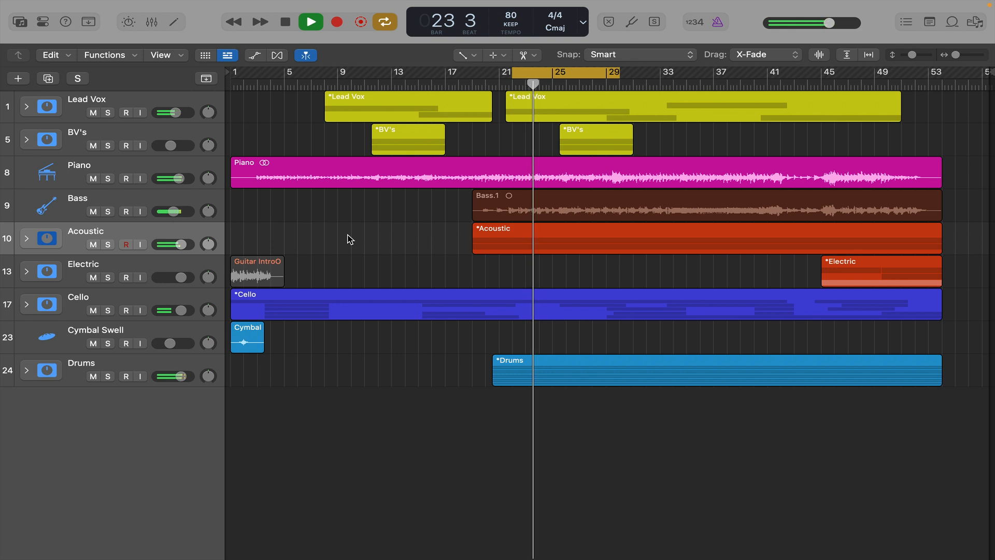
Extend the cycle start back to bar 21 beat 3 and slightly raise the BV's level during playback
mouse_move(513, 83)
mouse_down()
mouse_move(325, 86)
mouse_move(507, 79)
mouse_up()
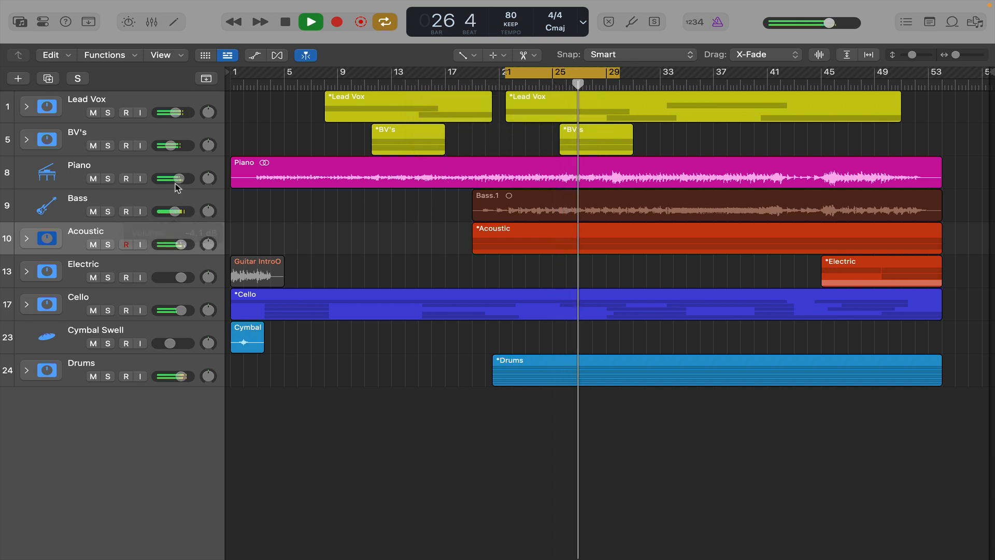
drag(171, 146, 172, 146)
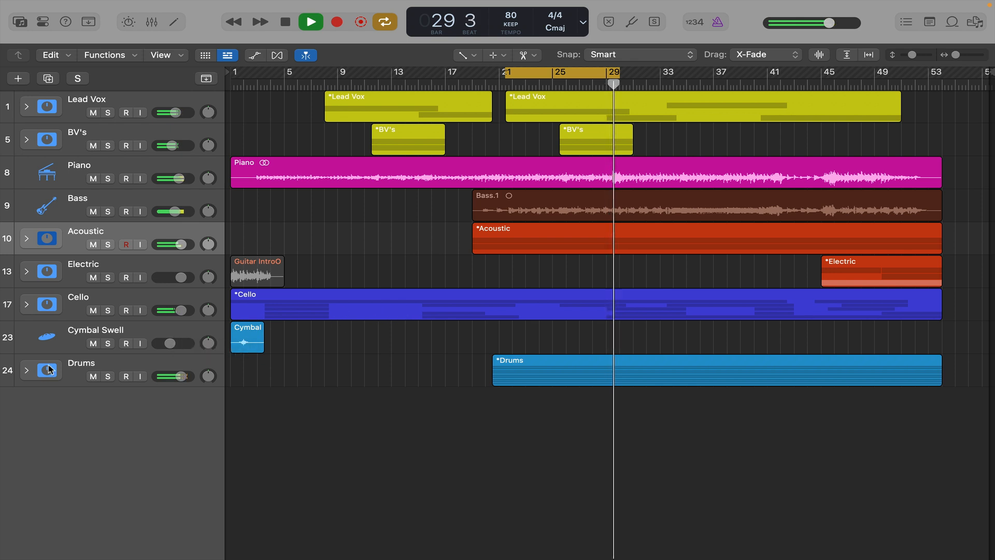
Expand the Drums stack, select the Tambo track and add a Bus 8 send at about -13.7 dB on its mixer channel
click(27, 370)
scroll(148, 427, down, 5)
key(space)
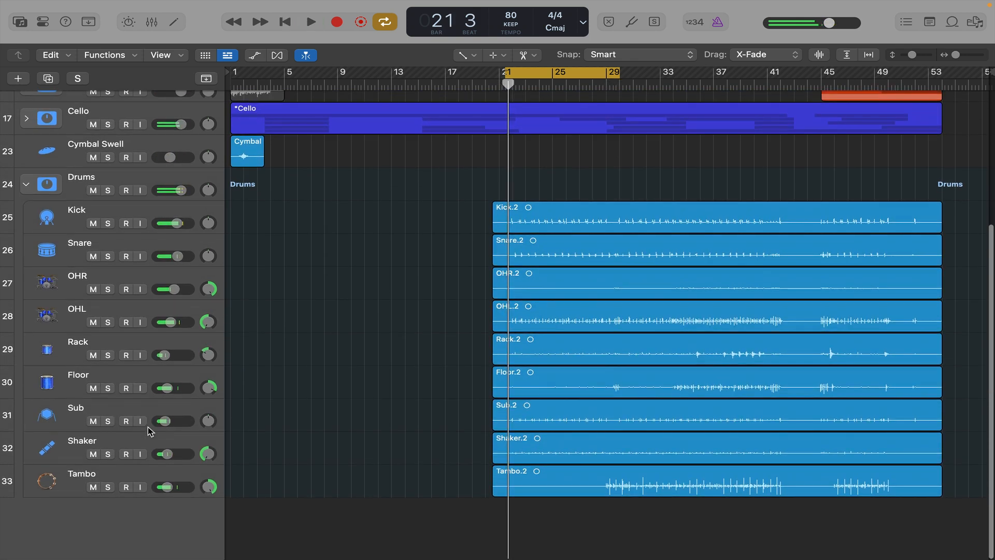
click(171, 479)
key(x)
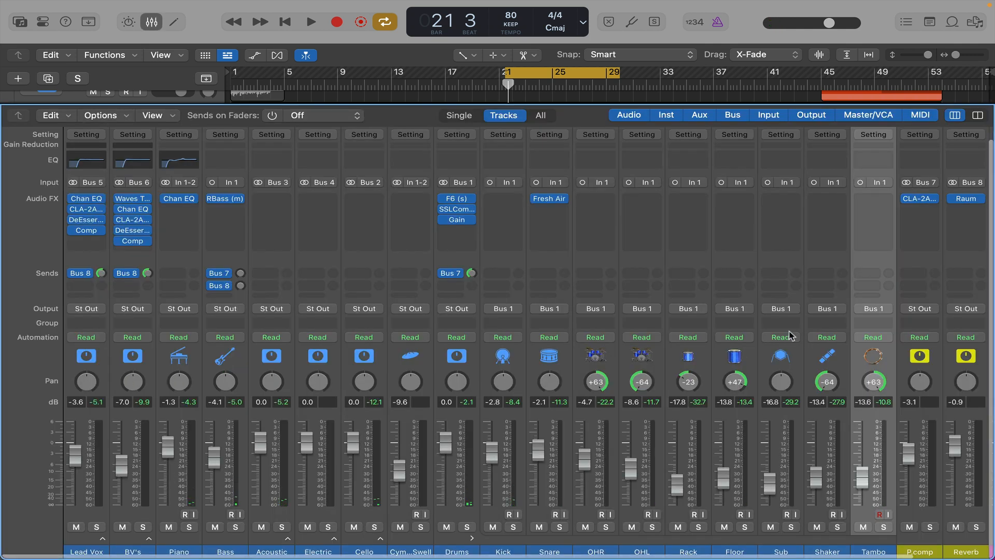
click(868, 277)
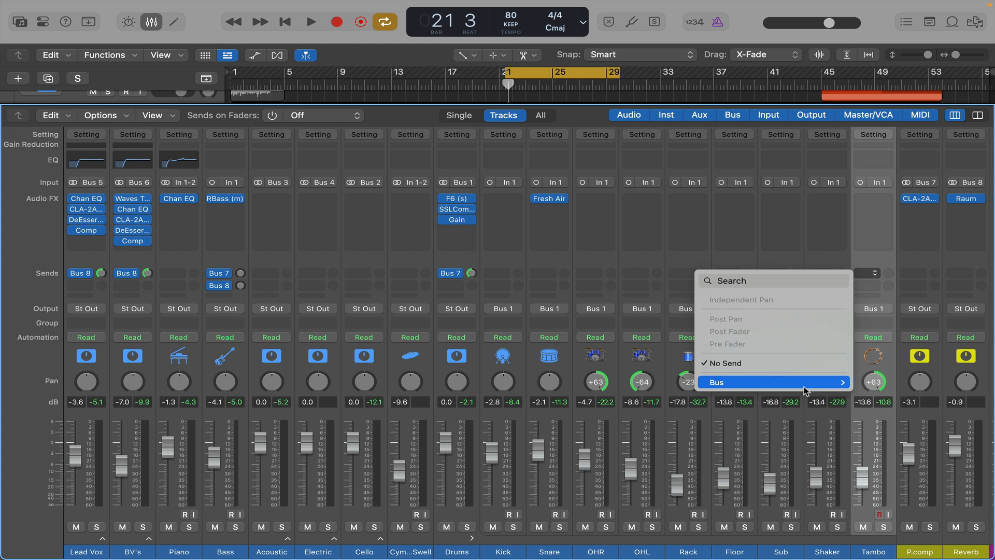
mouse_move(805, 390)
click(892, 154)
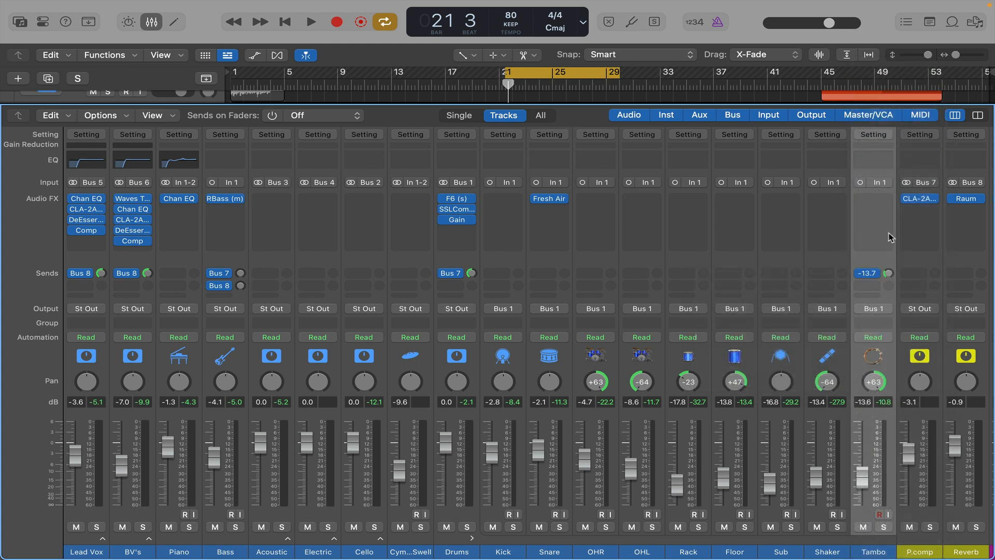
Play the mix into bar 29, return to the arrangement and slightly lower the Tambo track's level
key(space)
click(550, 80)
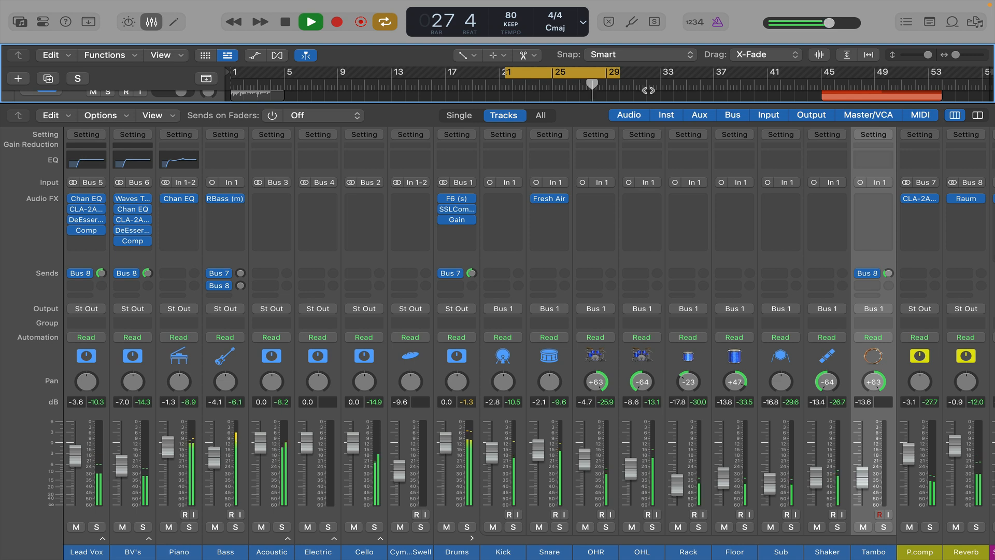
click(153, 23)
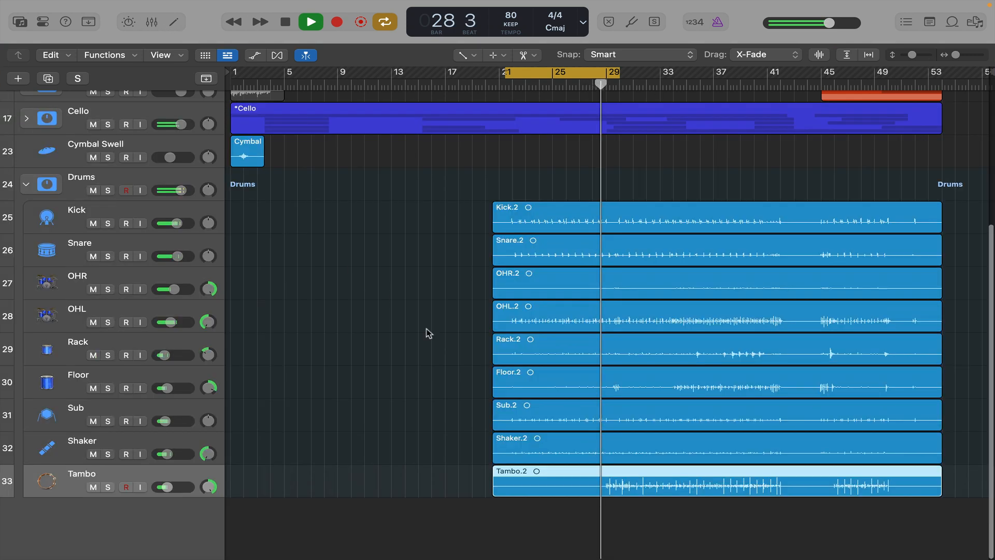
scroll(439, 323, up, 5)
scroll(440, 322, right, 10)
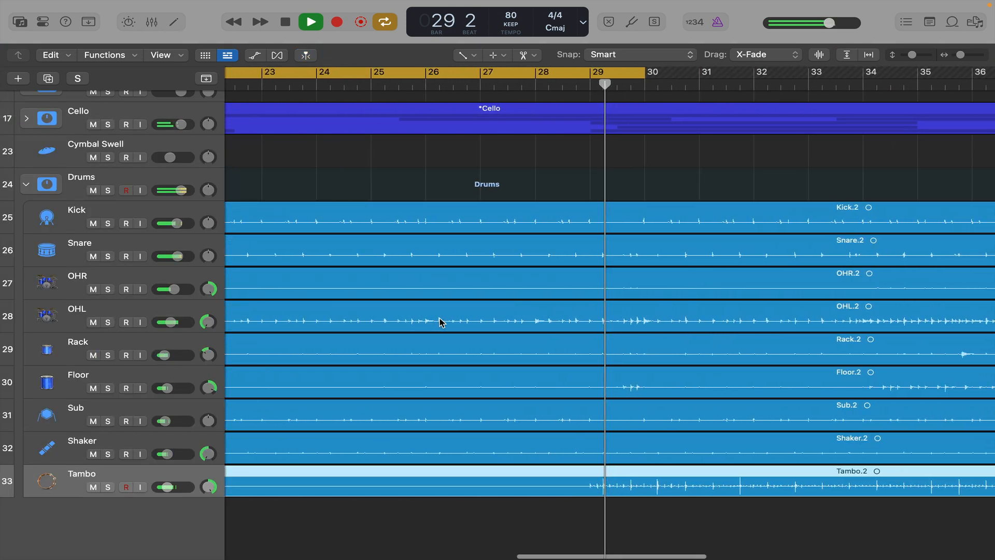
scroll(439, 322, right, 4)
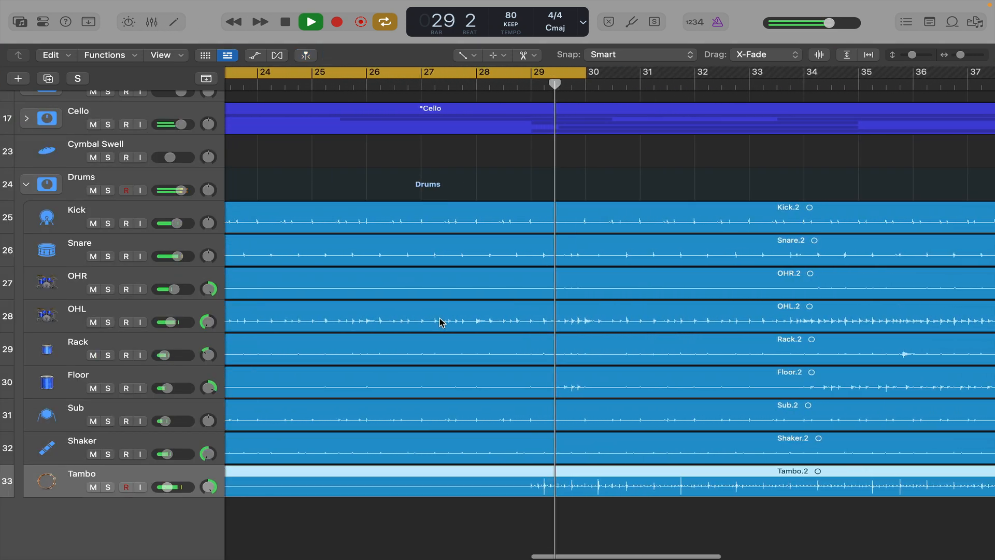
click(177, 490)
drag(166, 487, 165, 488)
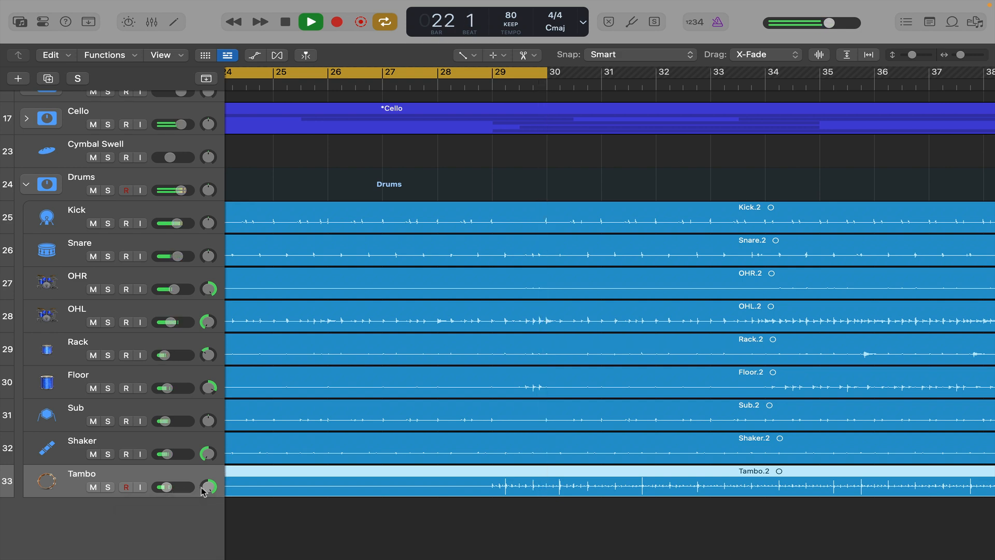
Remove the silent opening of the Tambo region so it starts just before bar 29
scroll(351, 367, down, 3)
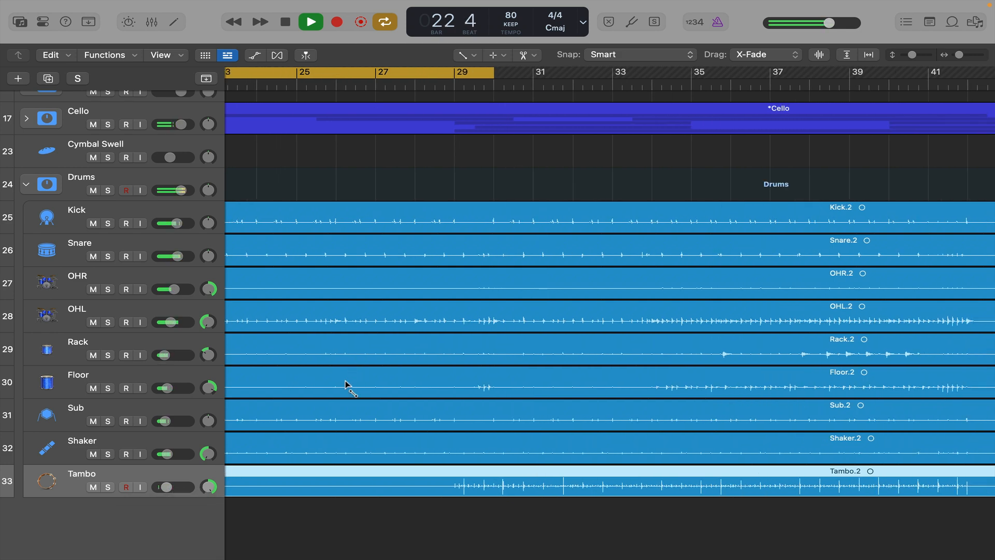
scroll(345, 381, down, 4)
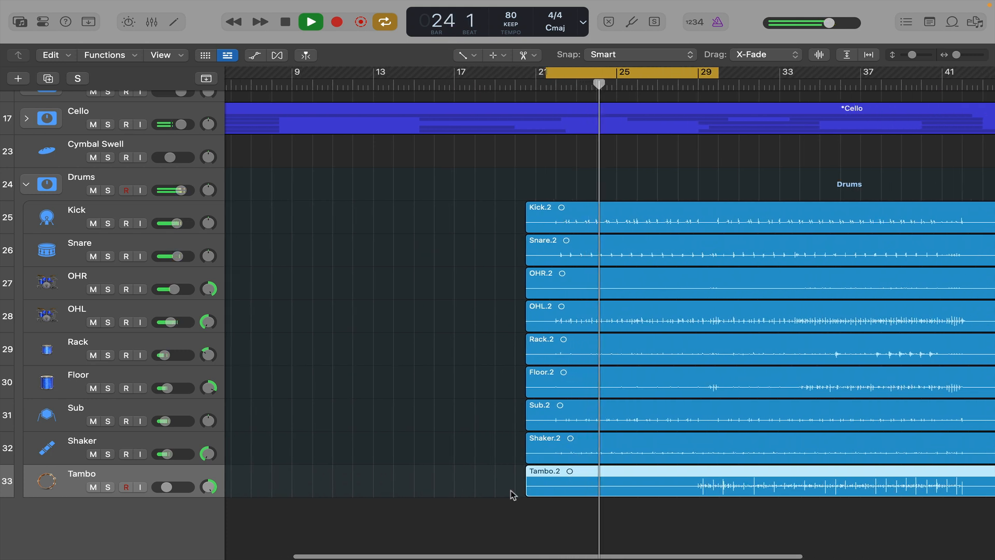
drag(529, 491, 660, 484)
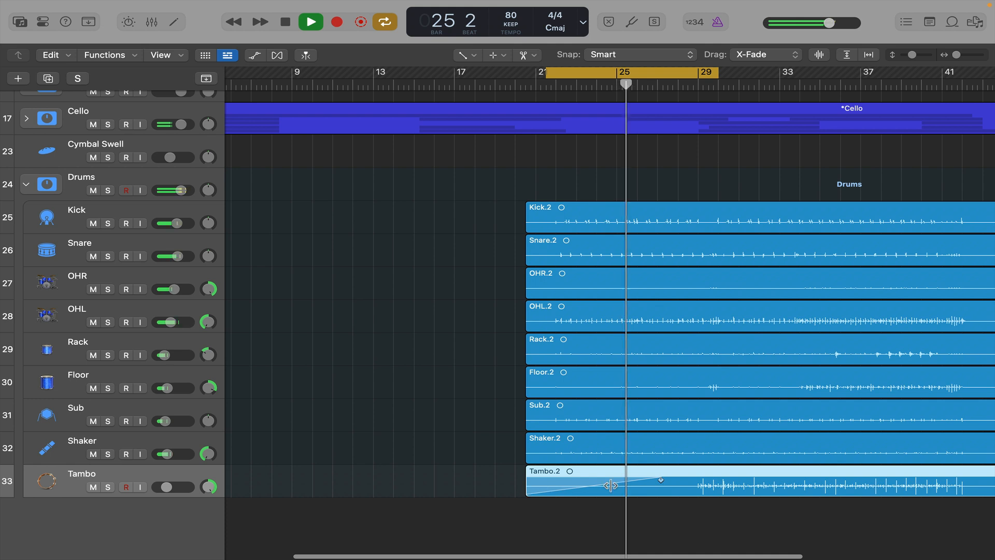
drag(687, 490, 485, 490)
key(Delete)
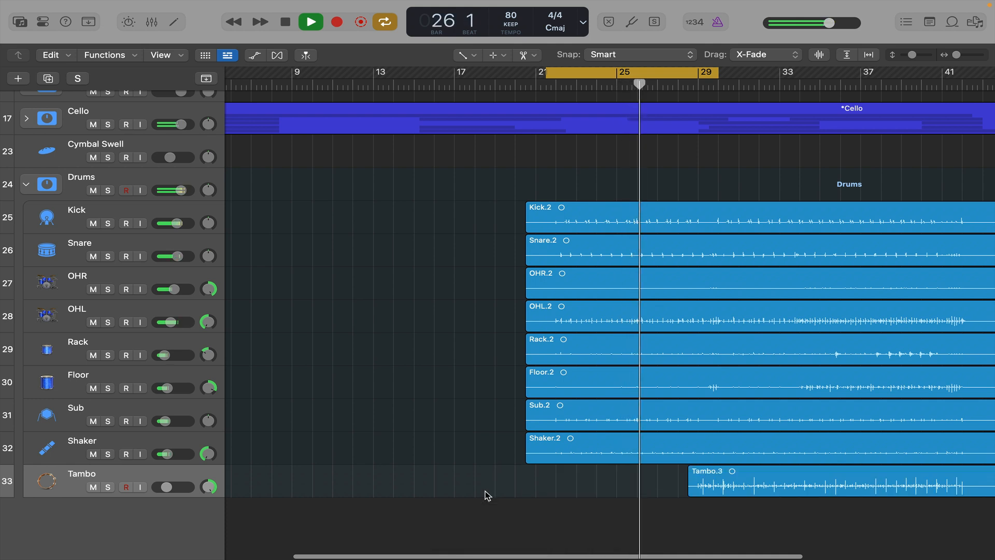
Fit the whole song in view, collapse the Drums stack and stop playback
key(super+Left)
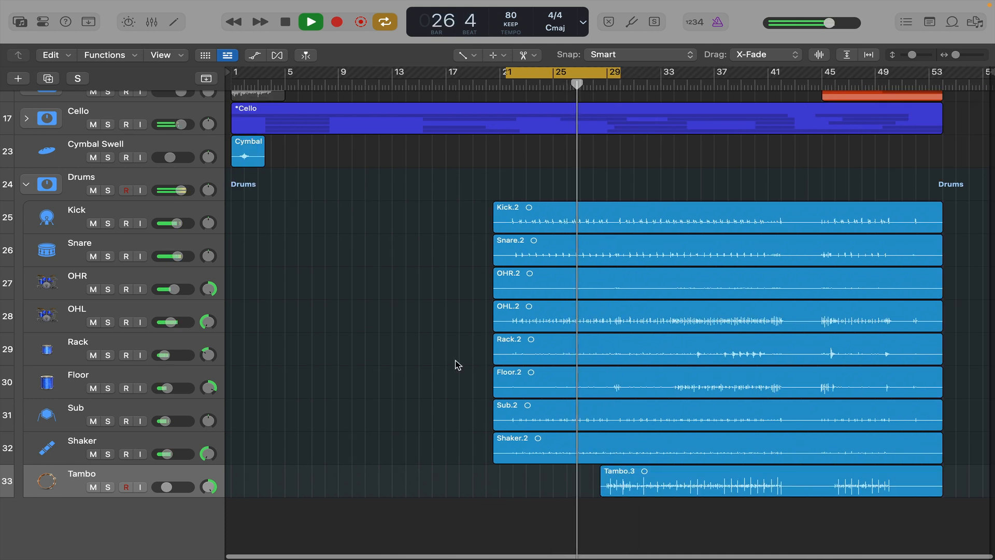
click(26, 185)
key(space)
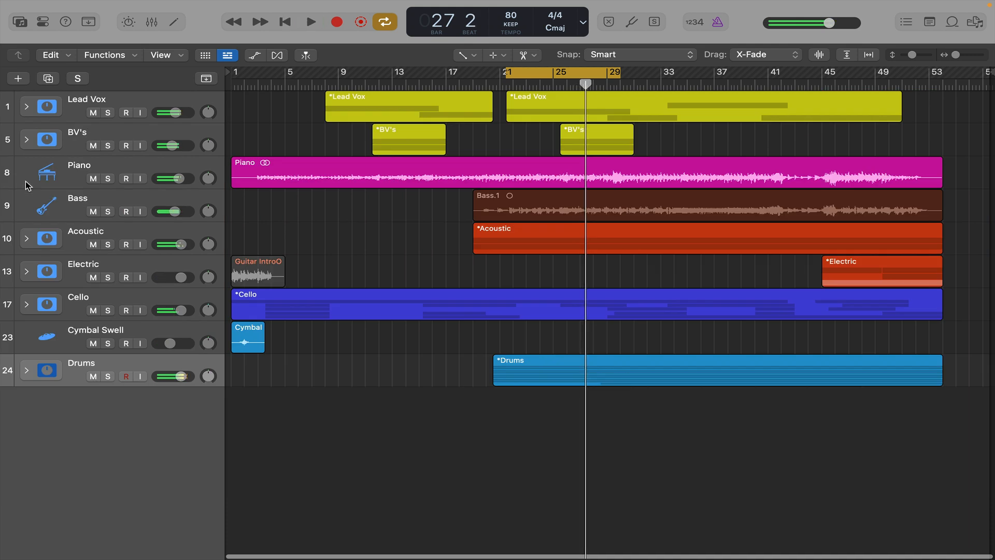